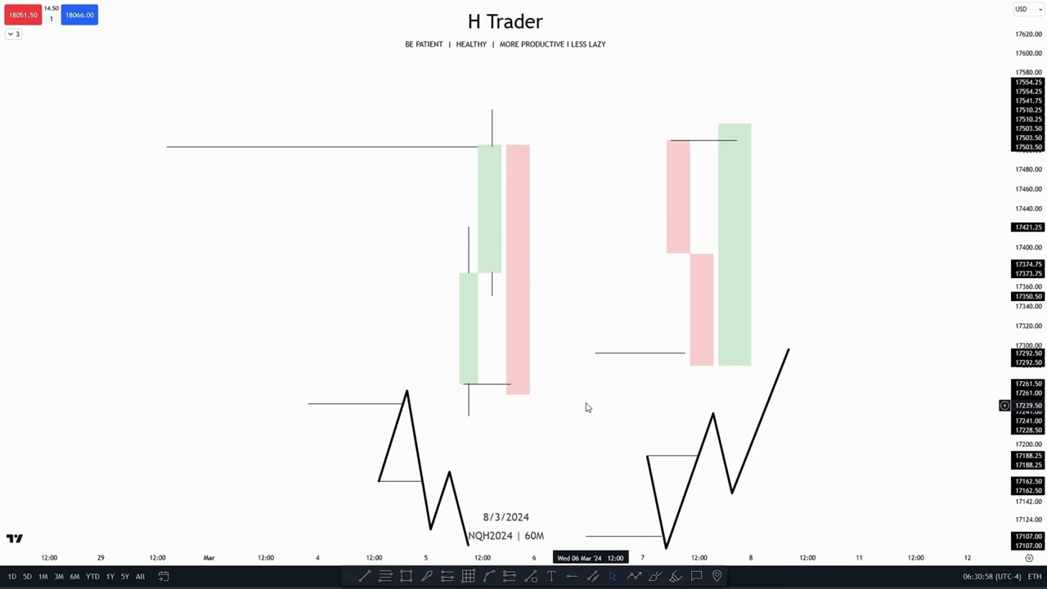
Examine the bearish schematic, comparing its two green candles and engulfing red candle with the falling zigzag structure and its marked levels.
left_click_drag(585, 407, 506, 371)
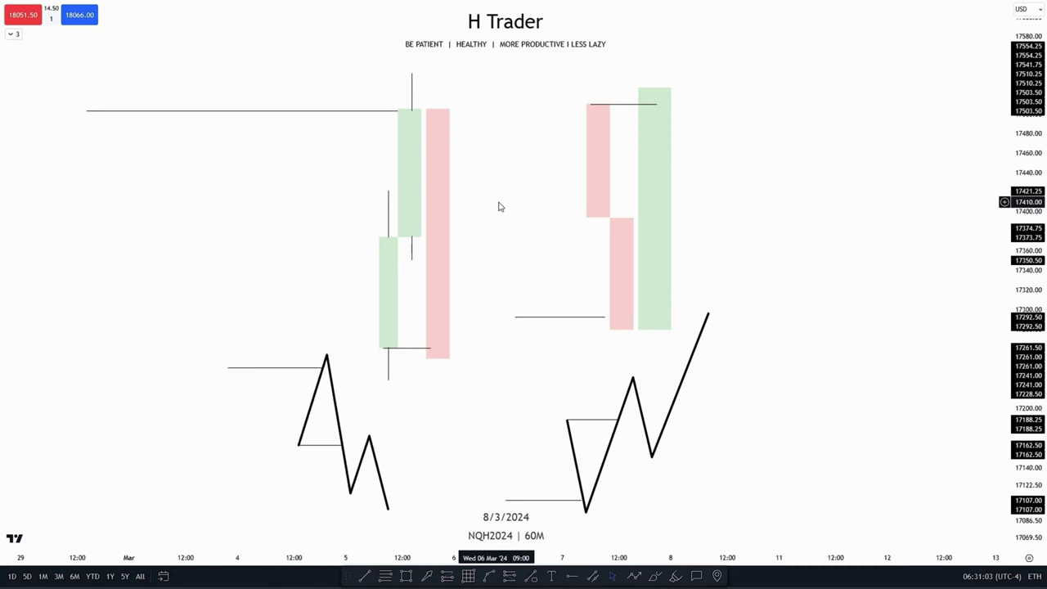
left_click_drag(500, 204, 563, 302)
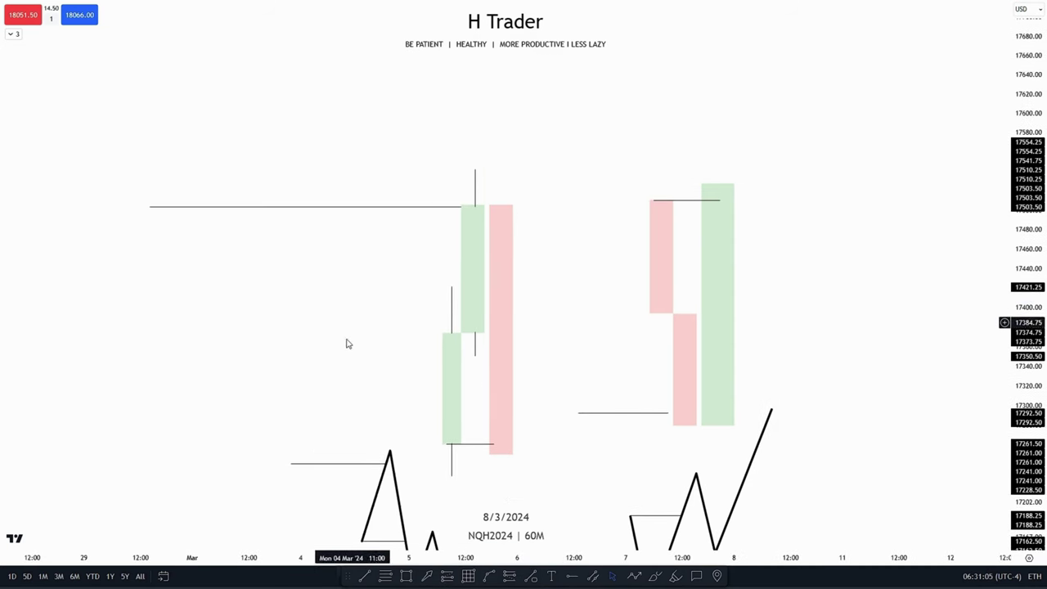
left_click_drag(514, 171, 580, 179)
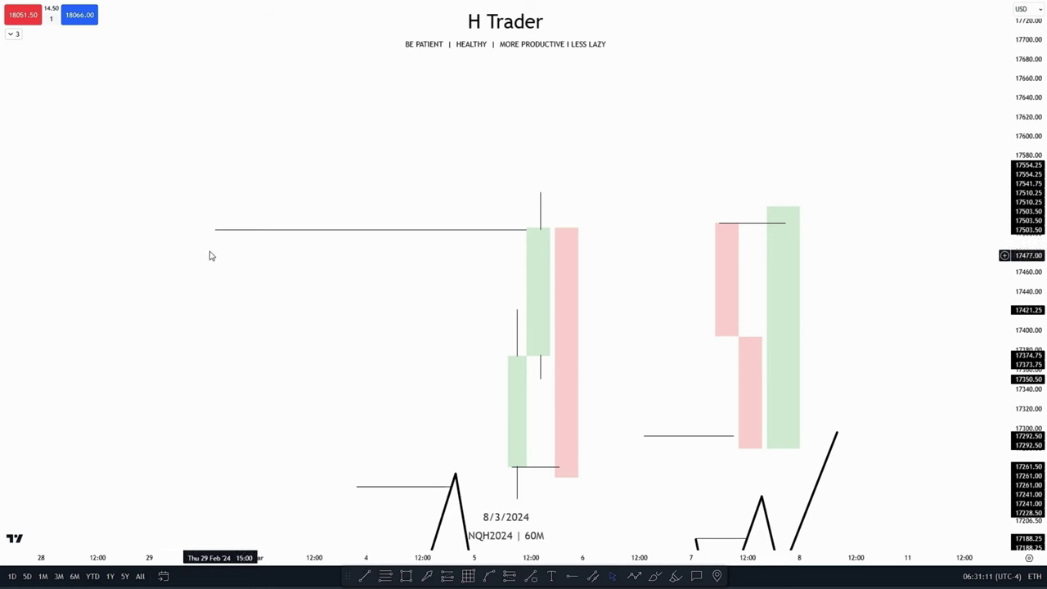
left_click_drag(346, 325, 262, 231)
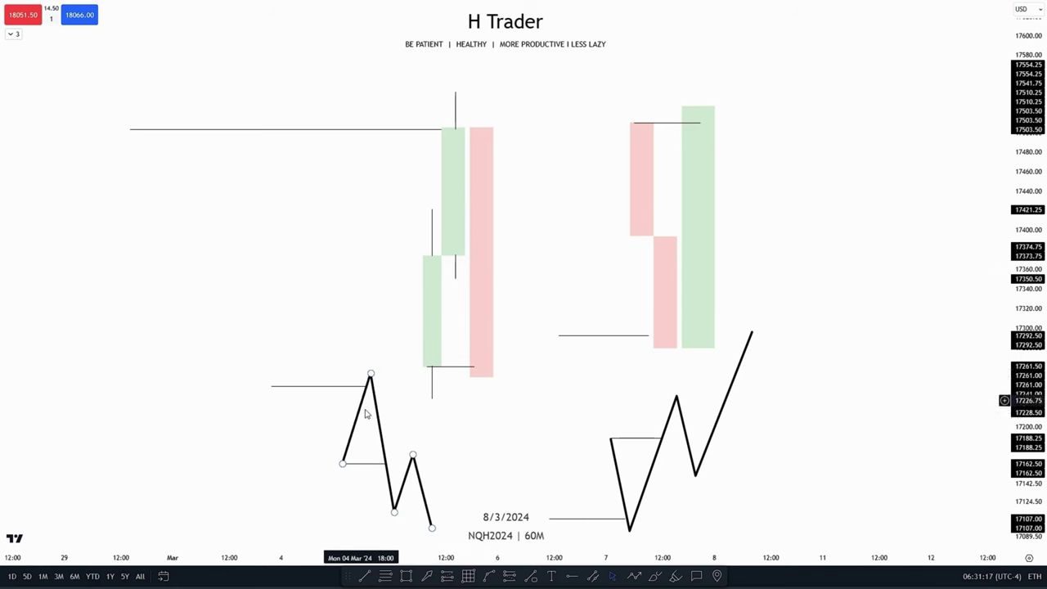
left_click_drag(471, 107, 549, 188)
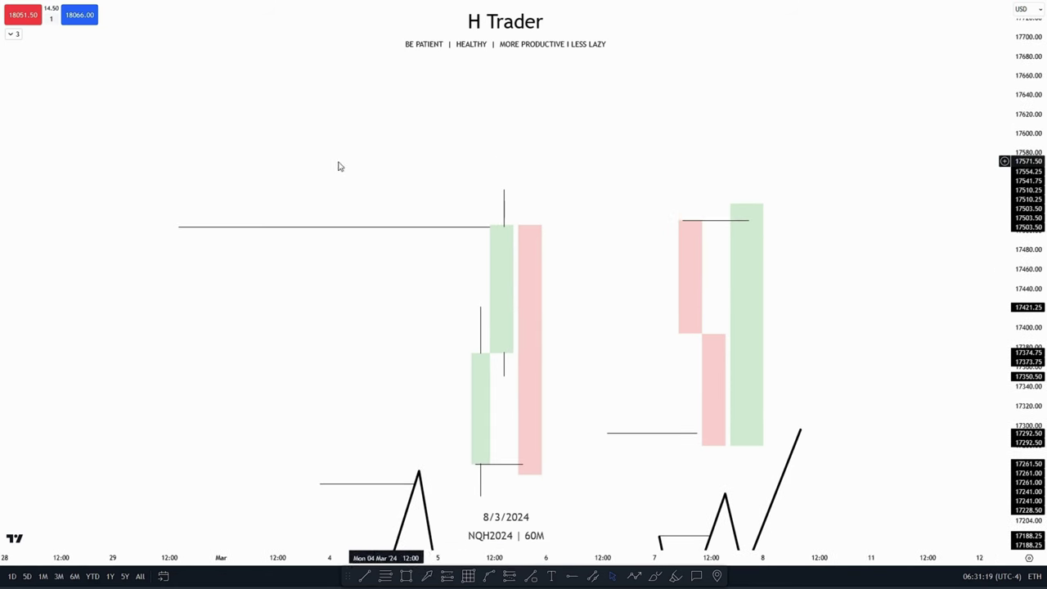
left_click_drag(570, 390, 521, 185)
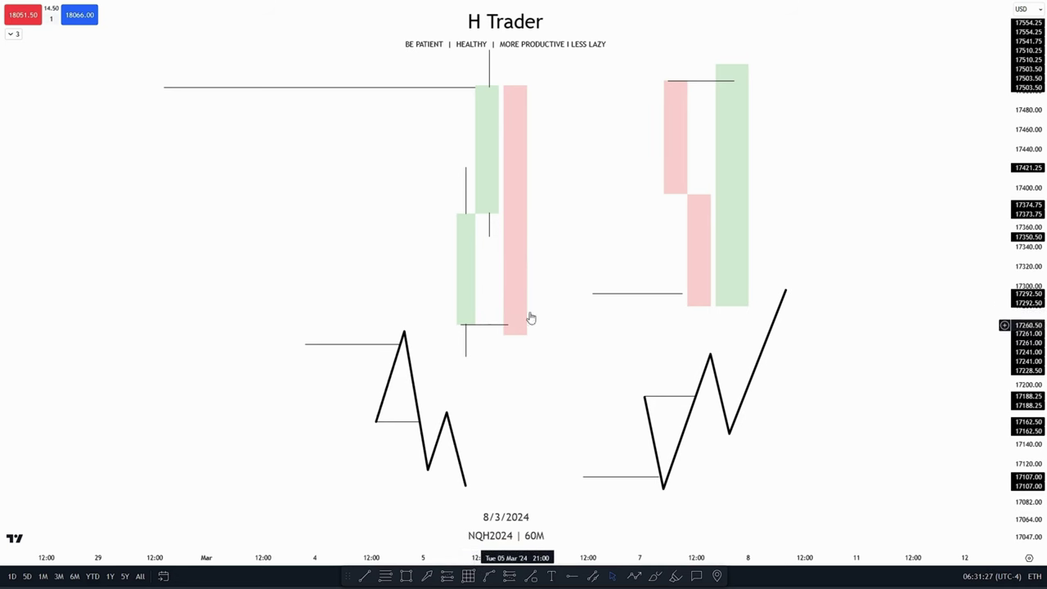
left_click_drag(519, 370, 570, 263)
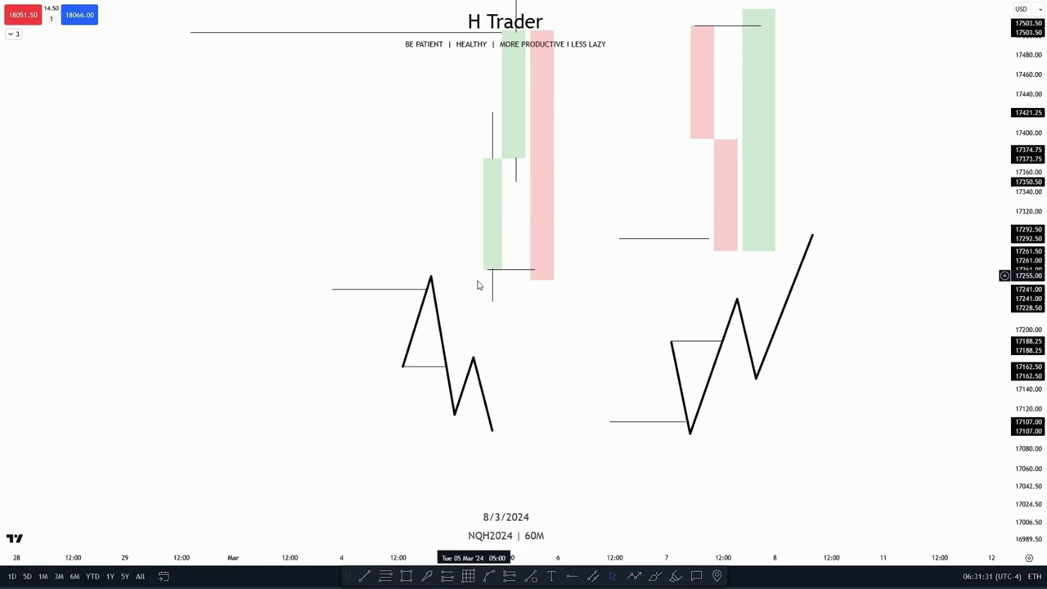
left_click_drag(595, 301, 588, 312)
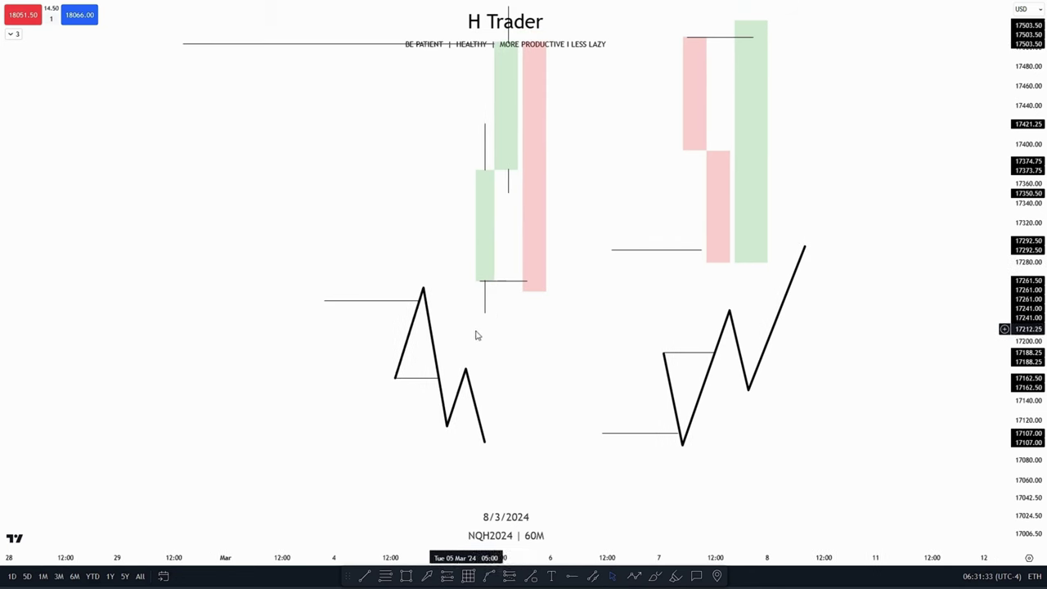
left_click_drag(578, 241, 577, 307)
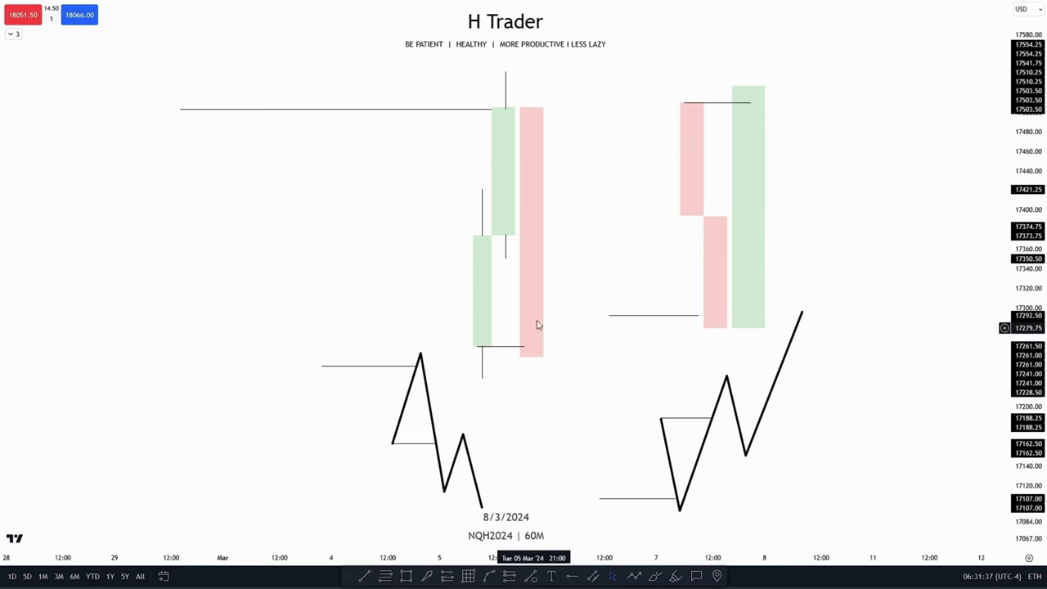
left_click_drag(571, 263, 574, 304)
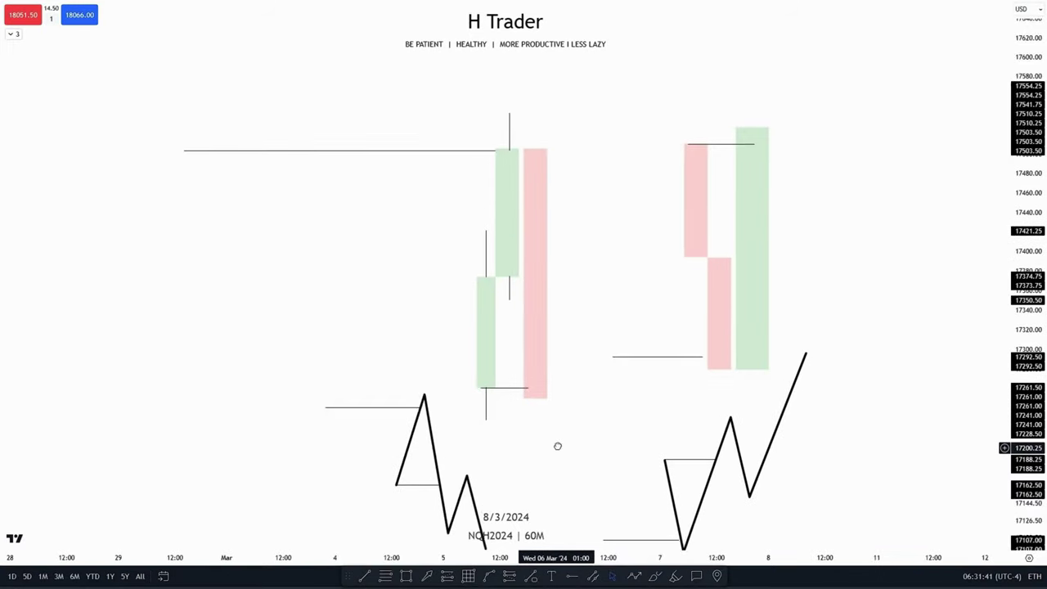
left_click_drag(556, 444, 592, 320)
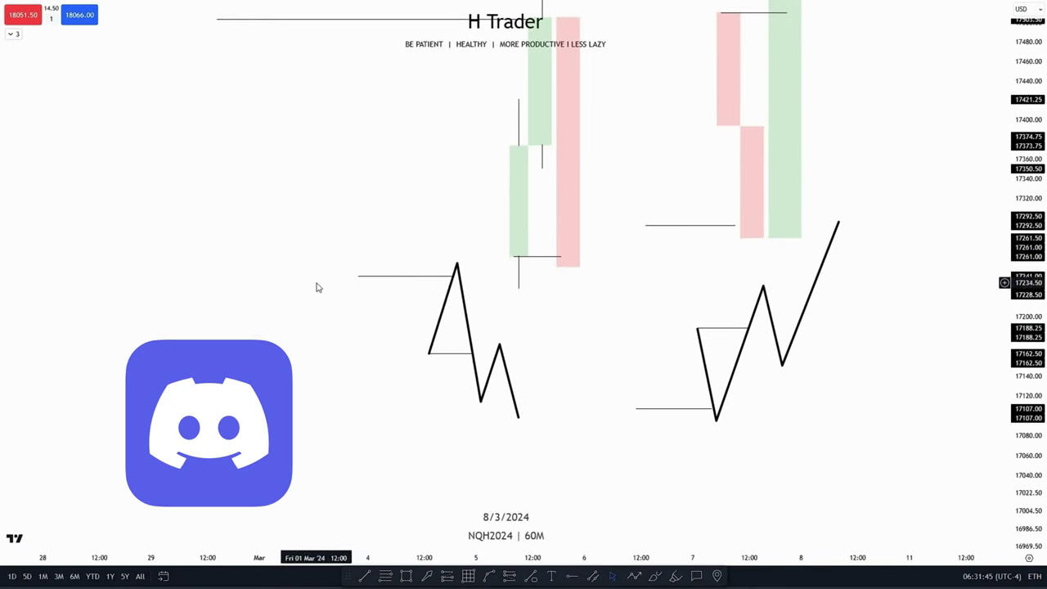
left_click_drag(377, 355, 369, 320)
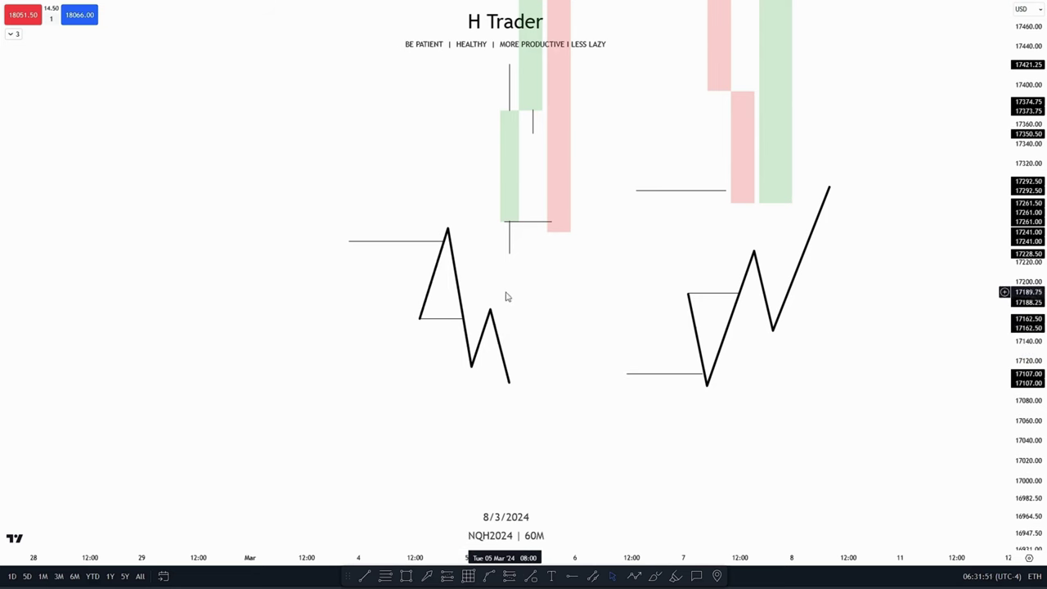
left_click_drag(523, 302, 516, 254)
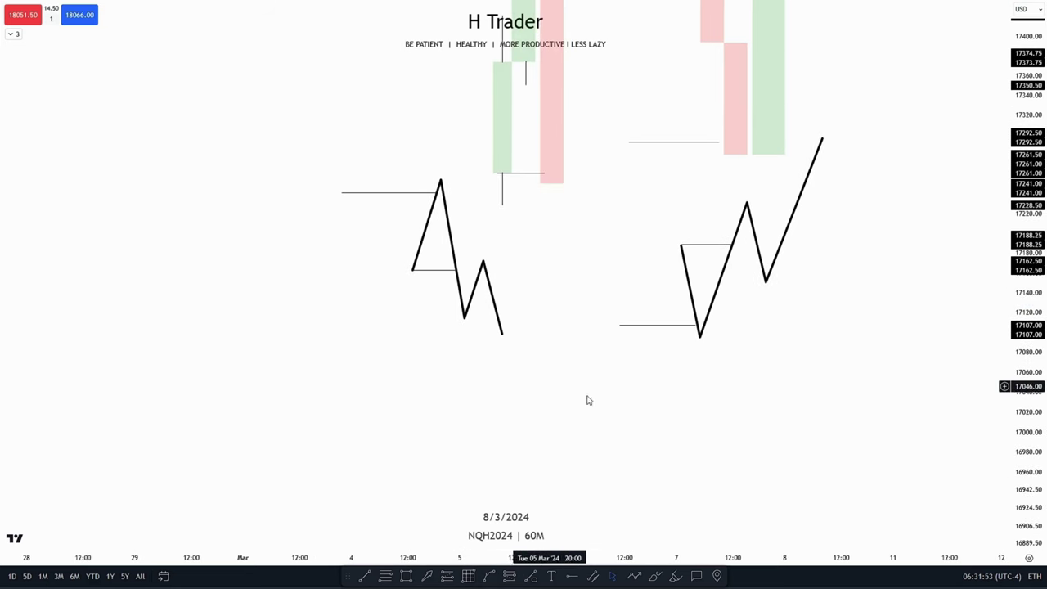
Examine the bullish schematic, comparing its two red candles and engulfing green candle with the rising zigzag structure and its marked levels.
left_click_drag(773, 414, 575, 507)
left_click_drag(730, 204, 707, 354)
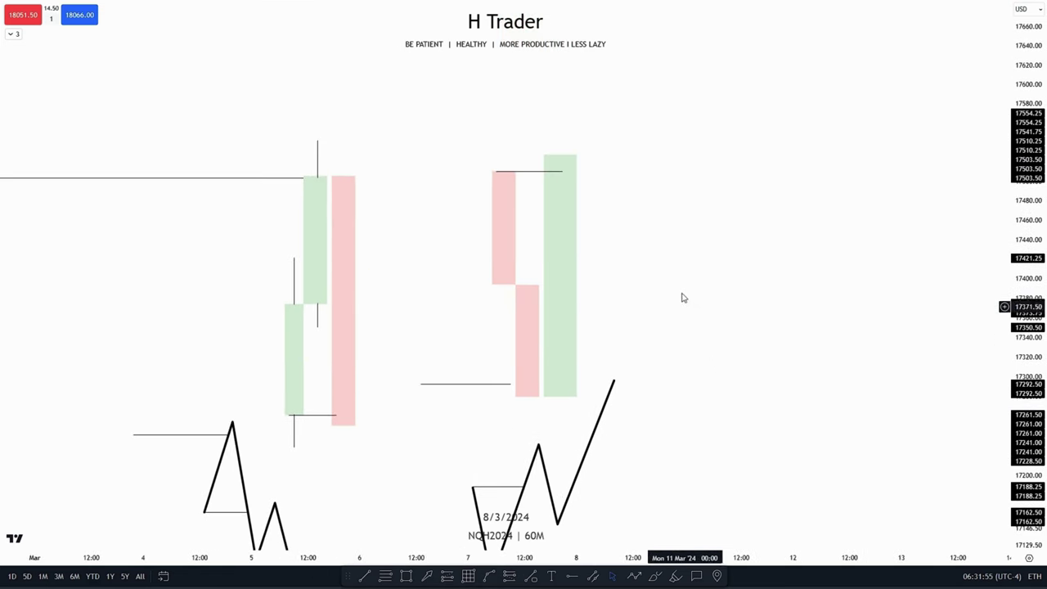
left_click(481, 384)
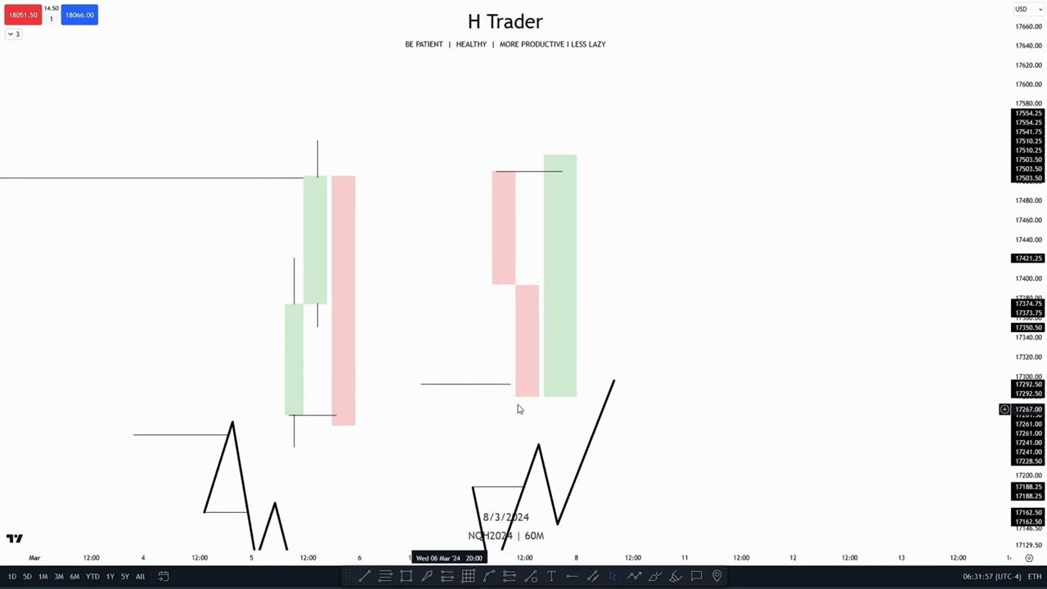
left_click_drag(635, 283, 635, 350)
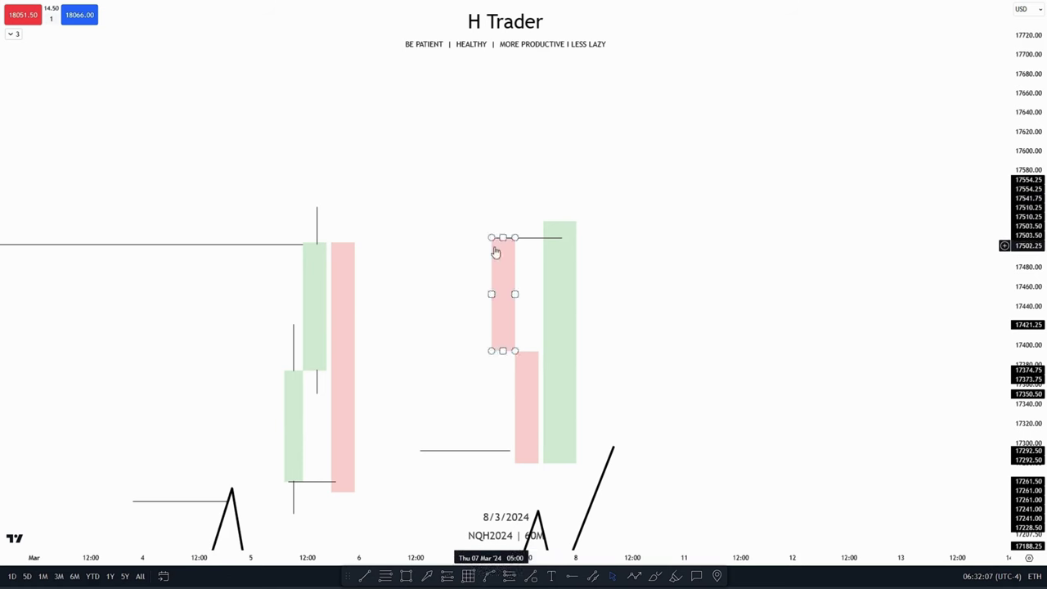
left_click_drag(680, 390, 710, 233)
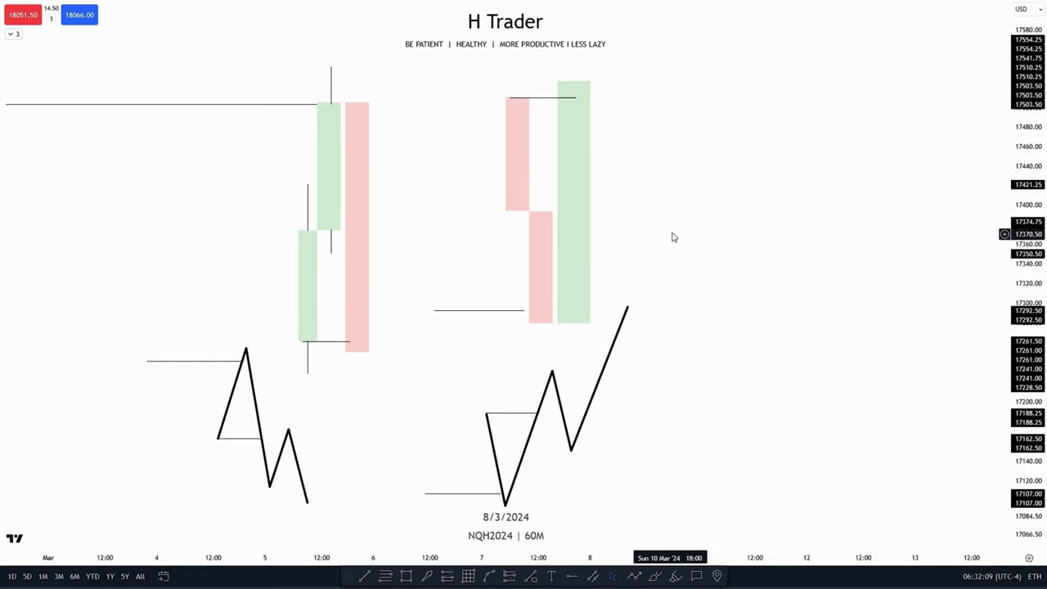
mouse_move(658, 191)
left_mouse_down()
mouse_move(655, 226)
mouse_move(671, 259)
left_mouse_up()
left_click(587, 282)
key("Escape")
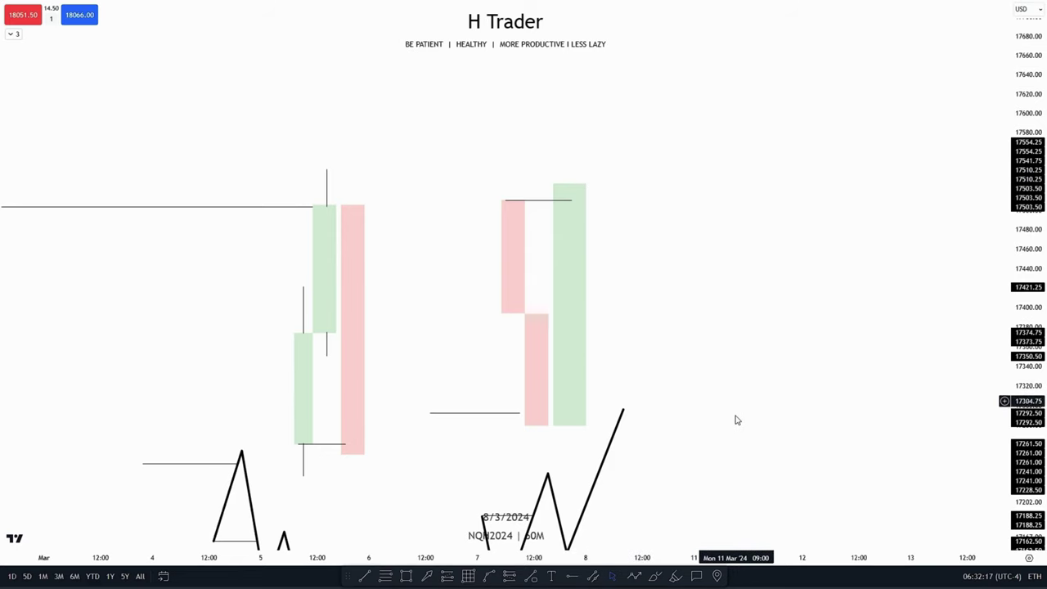
left_click_drag(733, 420, 752, 251)
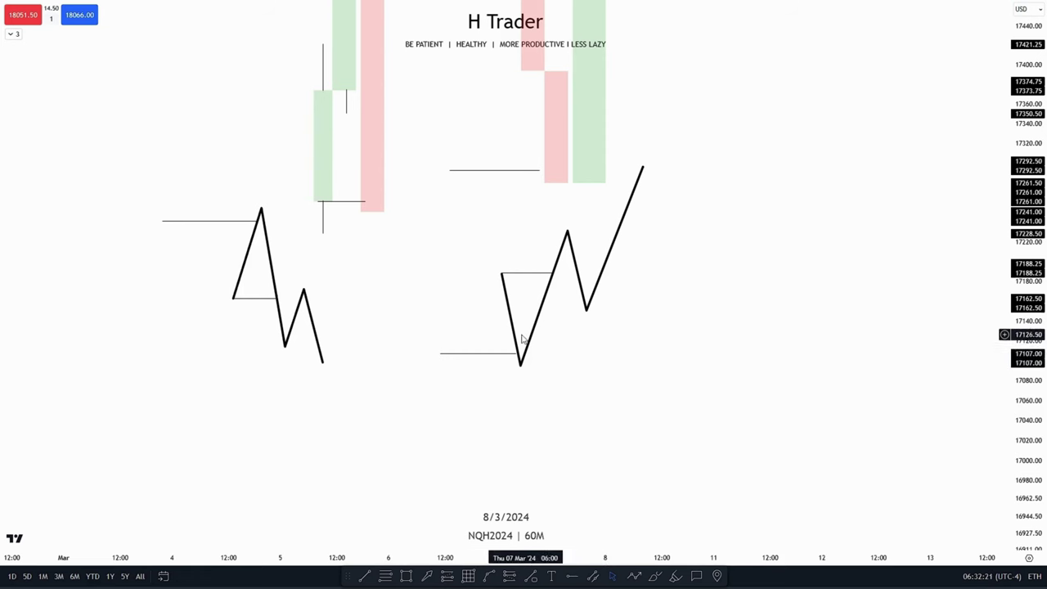
left_click_drag(628, 366, 609, 403)
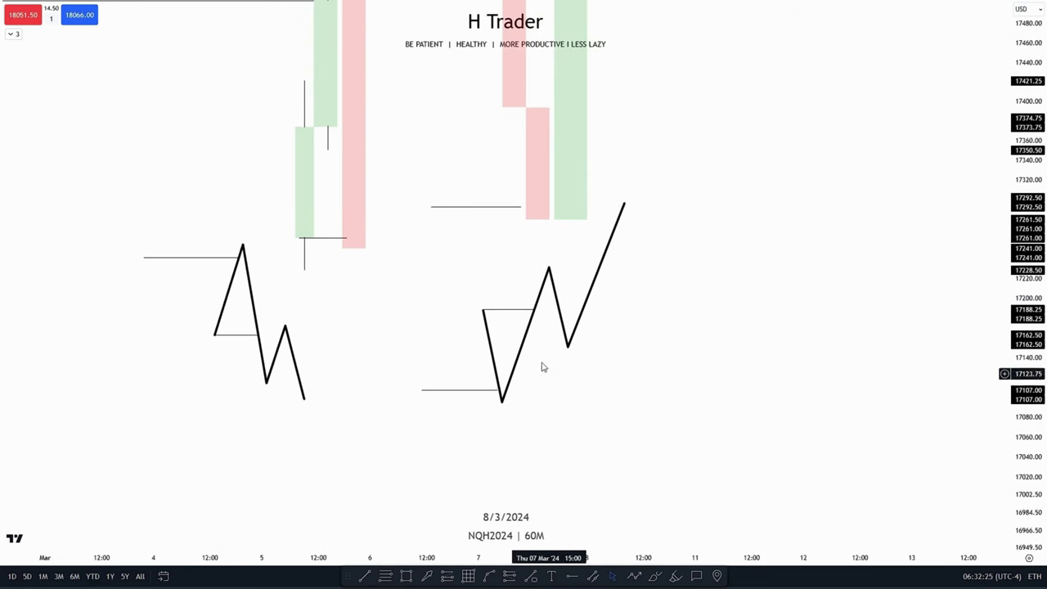
left_click_drag(649, 327, 624, 387)
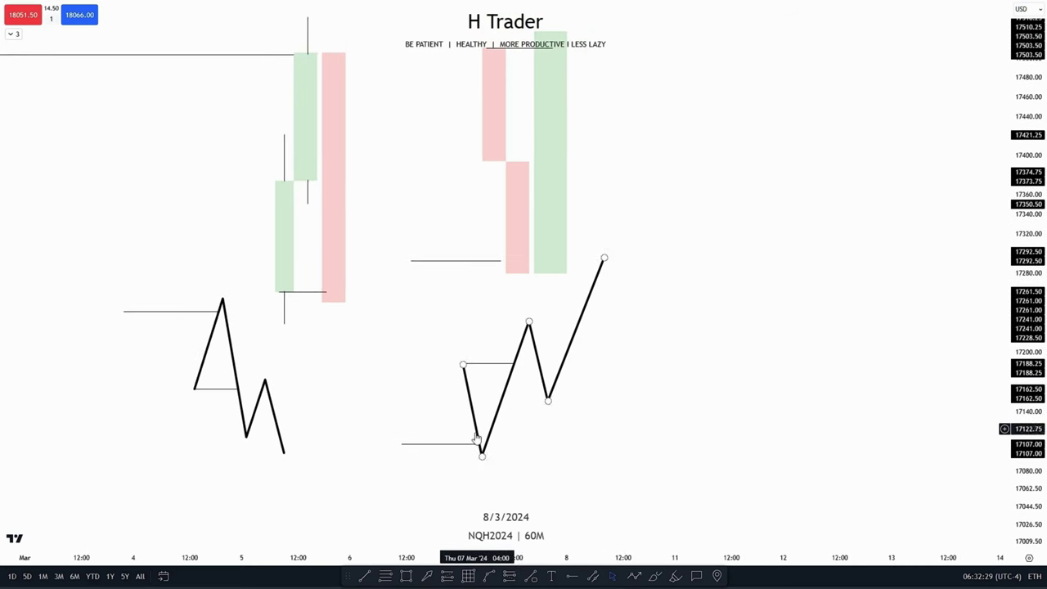
left_click_drag(651, 282, 734, 321)
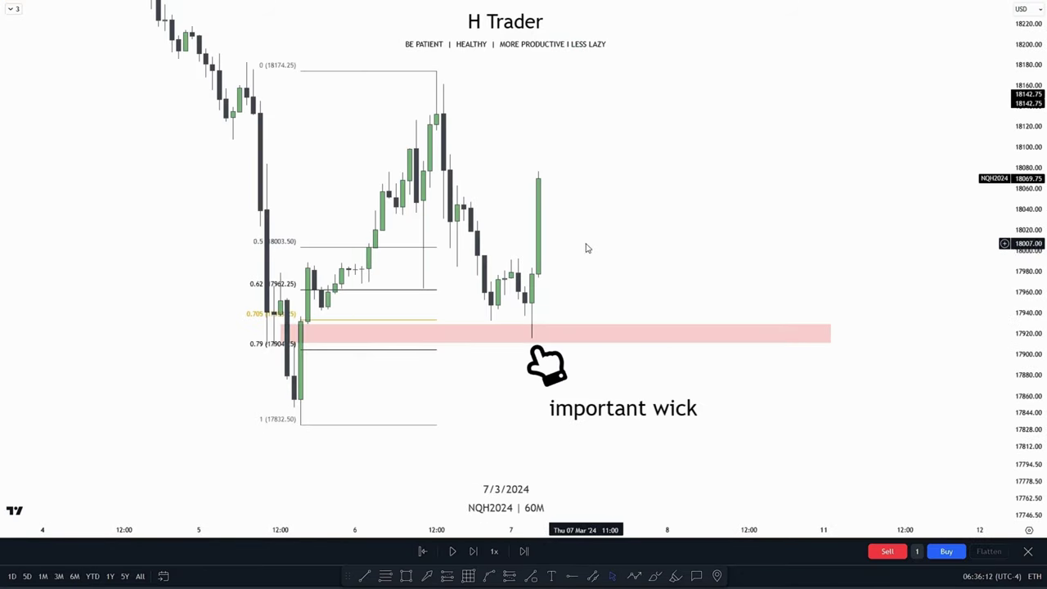
Draw a short horizontal line at 17978.50 from the 07 Mar 01:00 candle, extending just past the large green candle.
left_click_drag(601, 231, 648, 229)
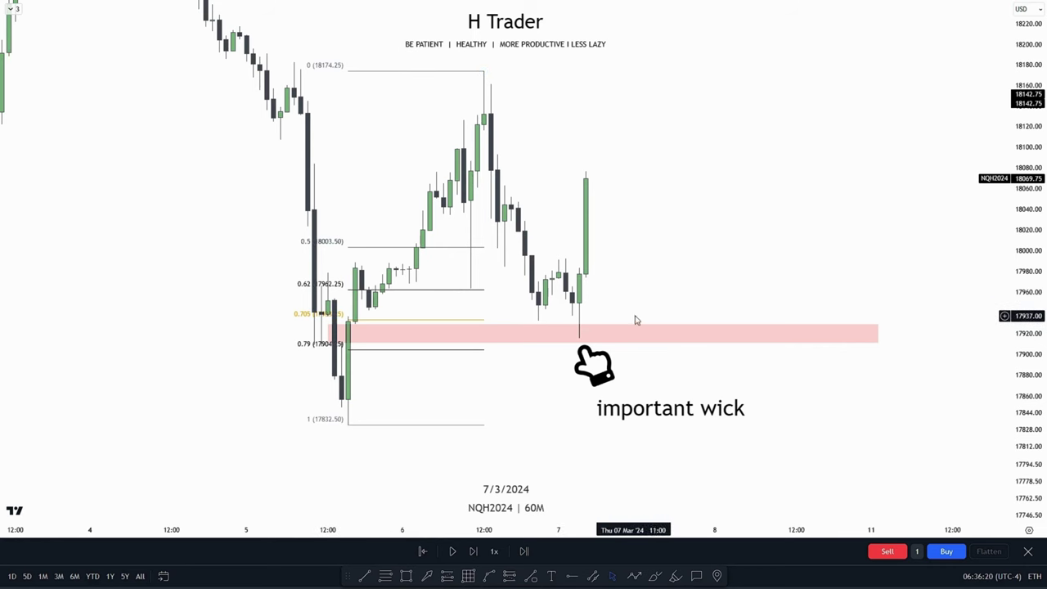
left_click_drag(641, 289, 630, 297)
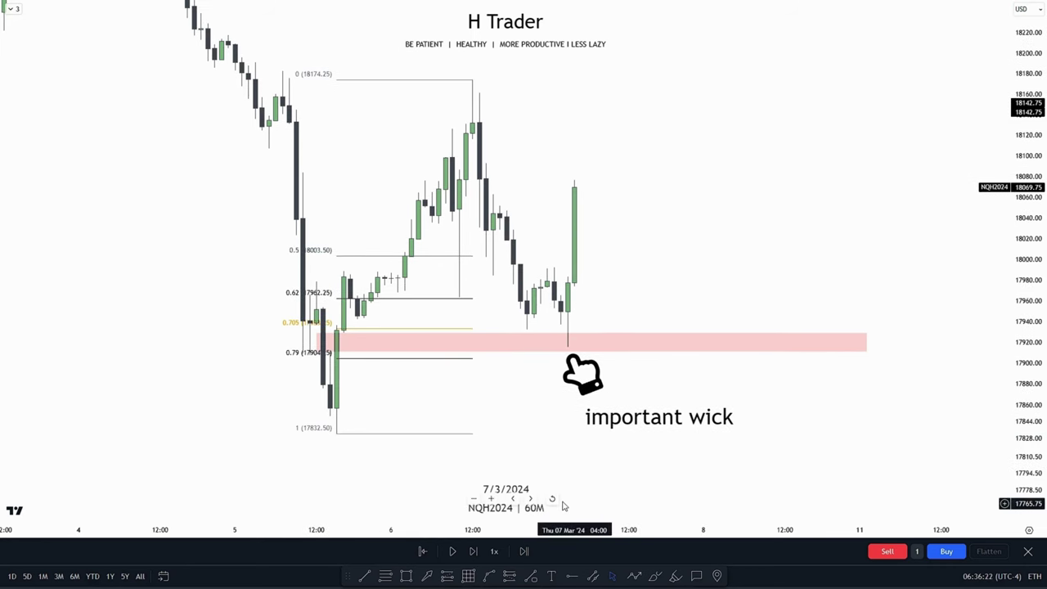
left_click_drag(521, 390, 479, 423)
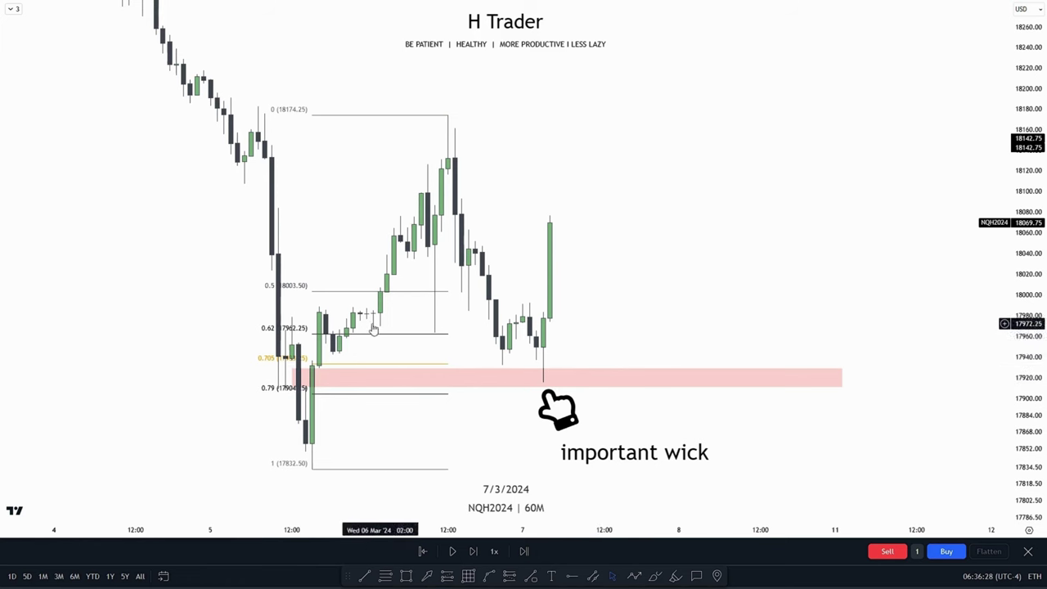
left_click_drag(617, 310, 585, 314)
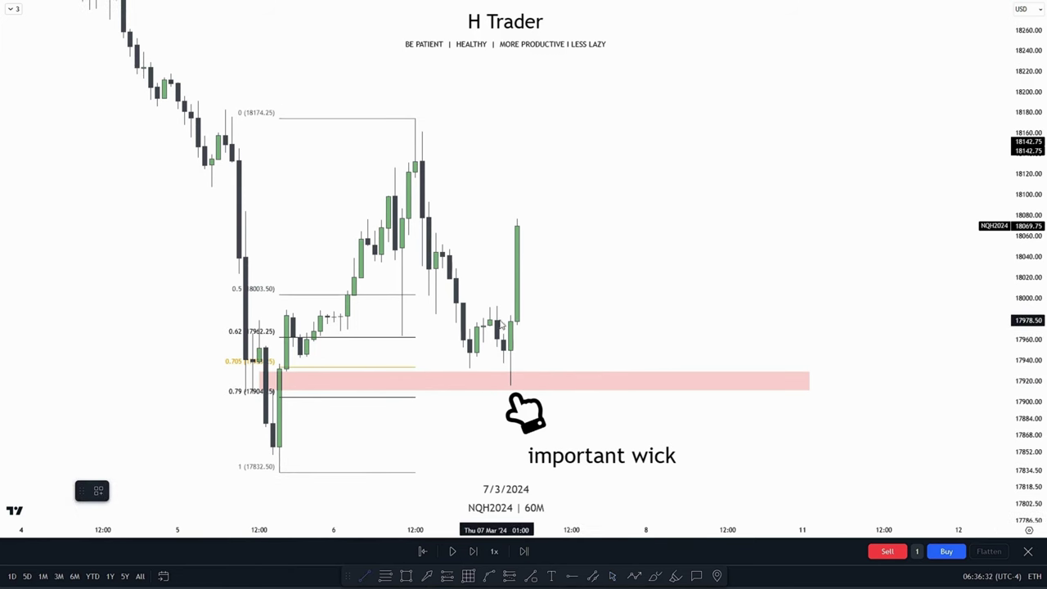
left_click(537, 321)
Play the bar replay forward from the rally off the important wick and pause it after price passes the 18174.25 swing high.
left_click_drag(548, 336, 547, 322)
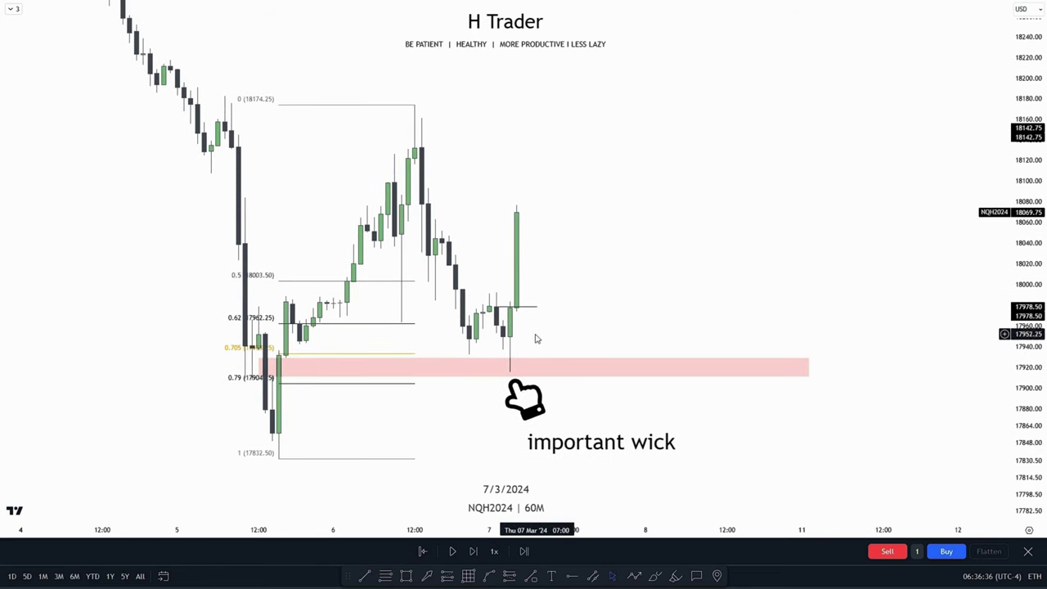
left_click_drag(536, 338, 539, 309)
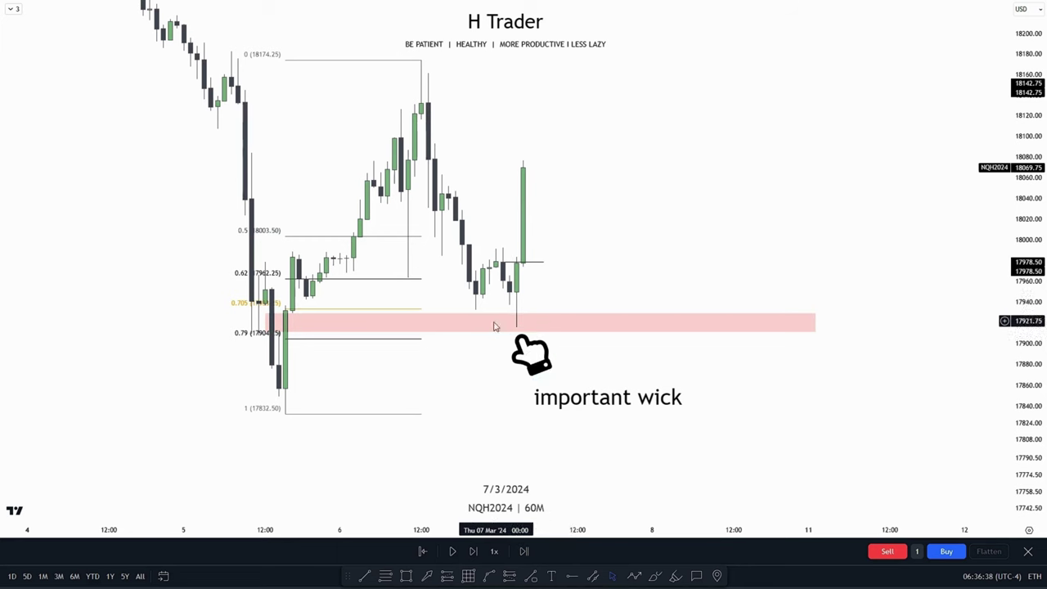
left_click(523, 318)
left_click_drag(601, 275, 600, 312)
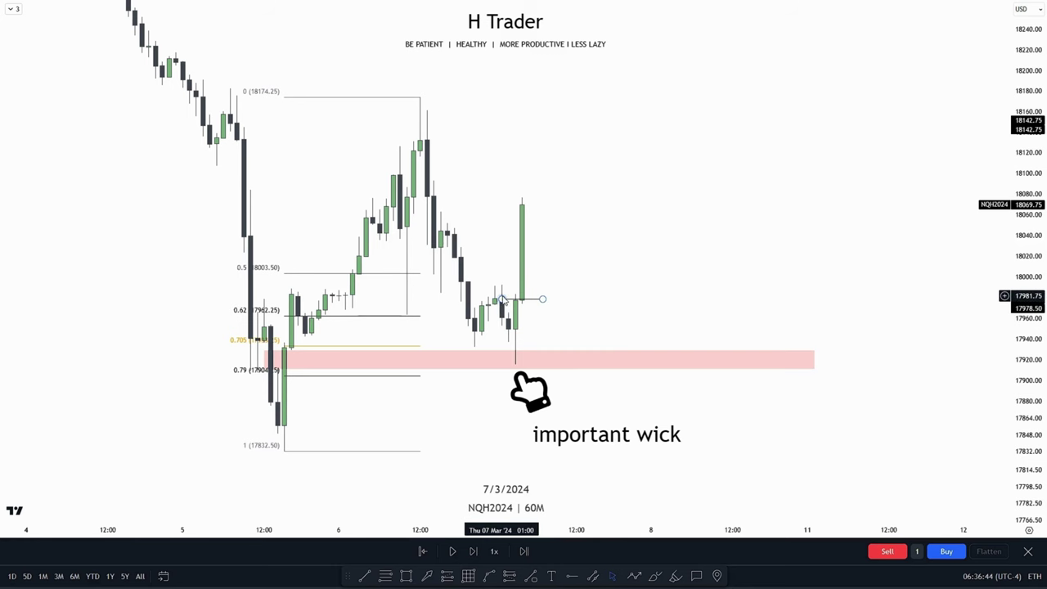
left_click_drag(574, 275, 581, 301)
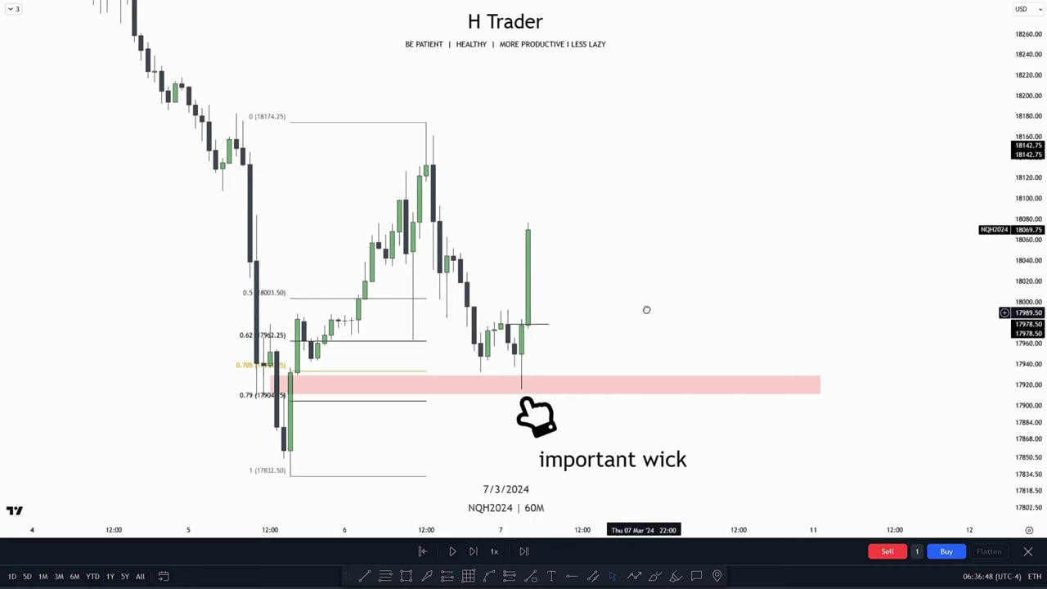
left_click_drag(514, 338, 519, 304)
left_click_drag(616, 175, 612, 262)
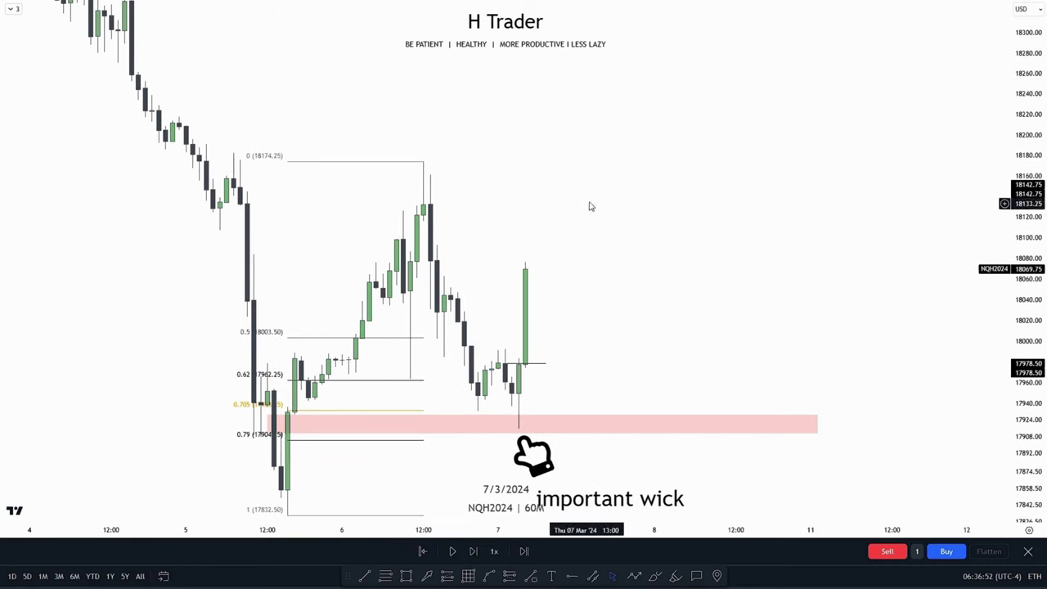
left_click(452, 552)
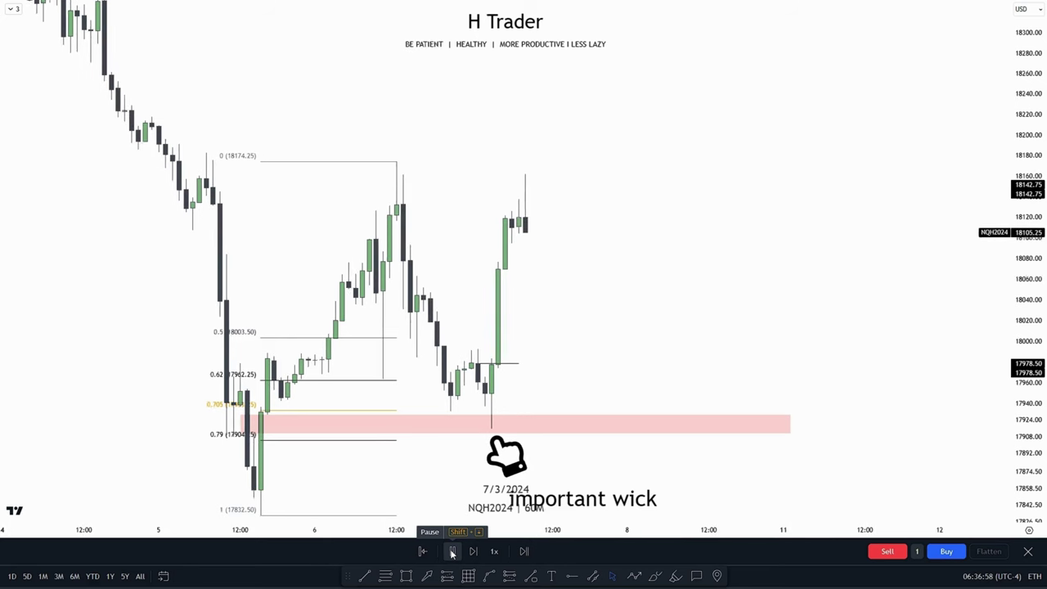
left_click(451, 552)
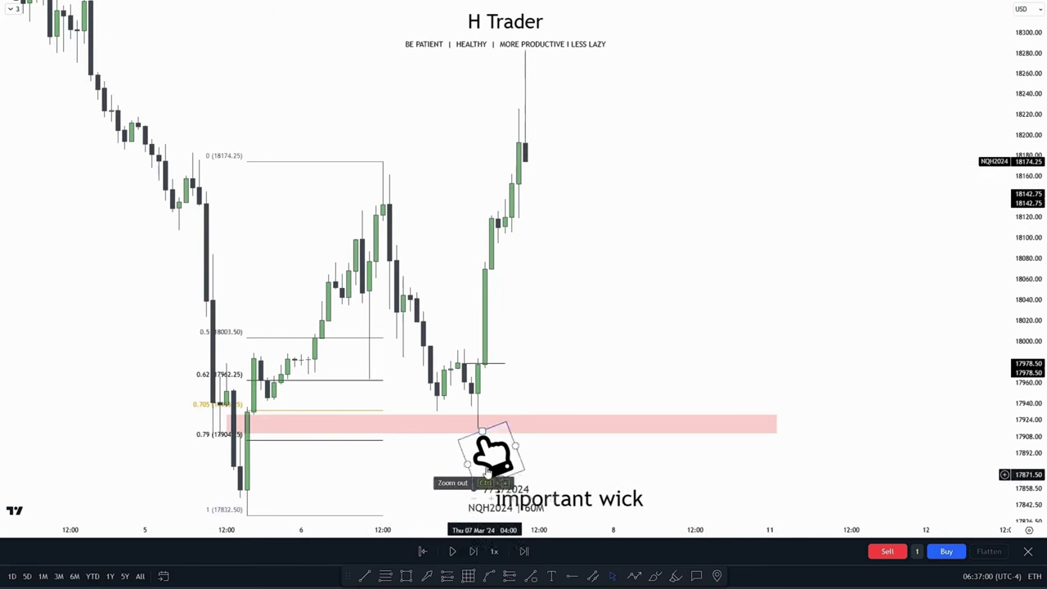
left_click_drag(614, 257, 683, 281)
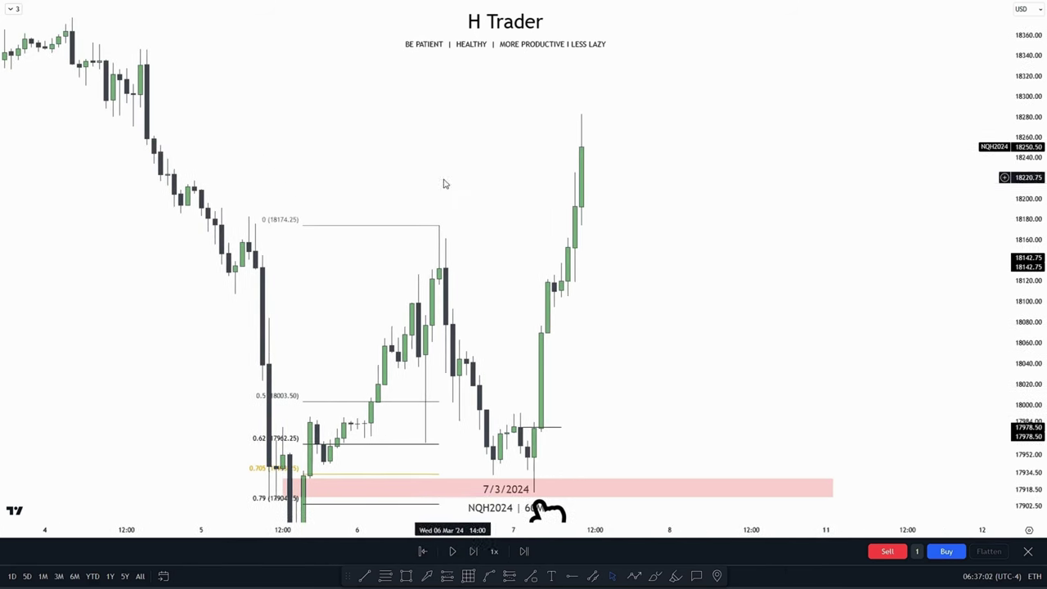
mouse_move(652, 393)
left_mouse_down()
mouse_move(630, 262)
mouse_move(584, 253)
left_mouse_up()
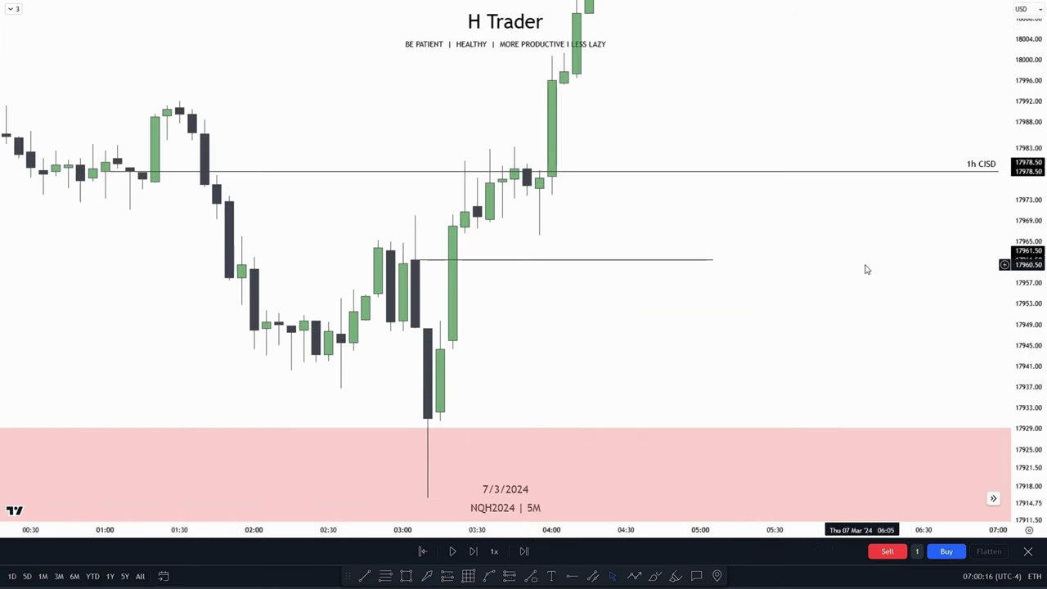
Examine the 5-minute reaction from the red zone against the 1h CISD line and the earlier 0.62, 0.705 and 0.79 retracement levels.
left_click_drag(858, 249, 795, 311)
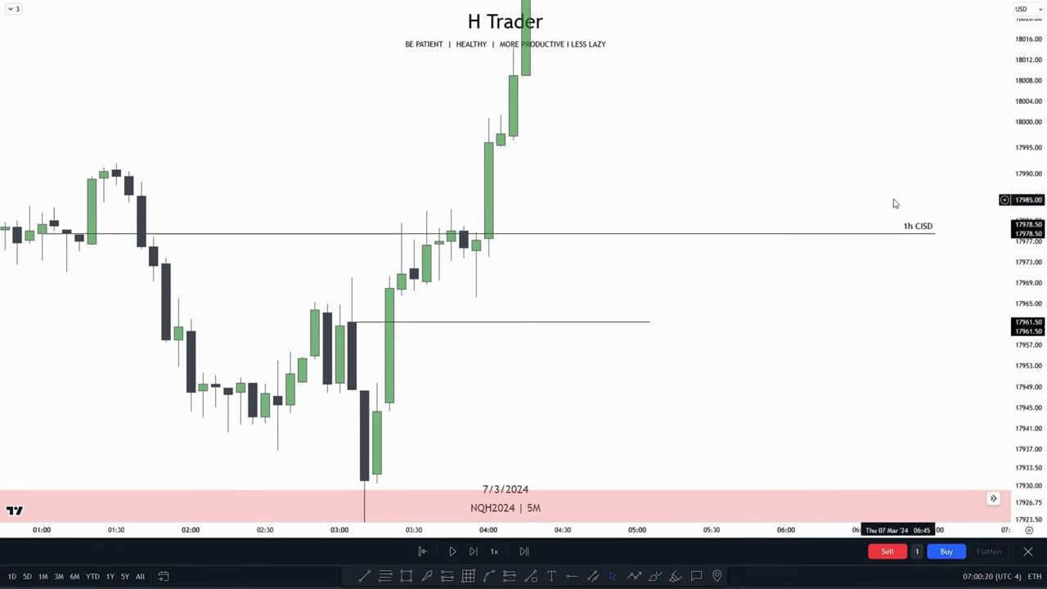
left_click_drag(570, 245, 624, 250)
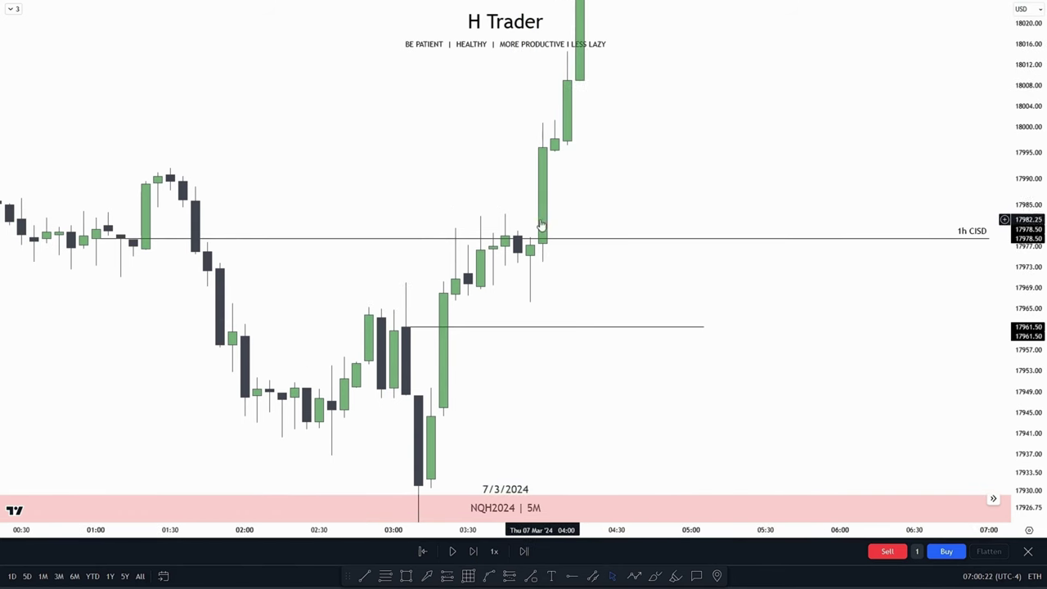
scroll(755, 315, "down", 5)
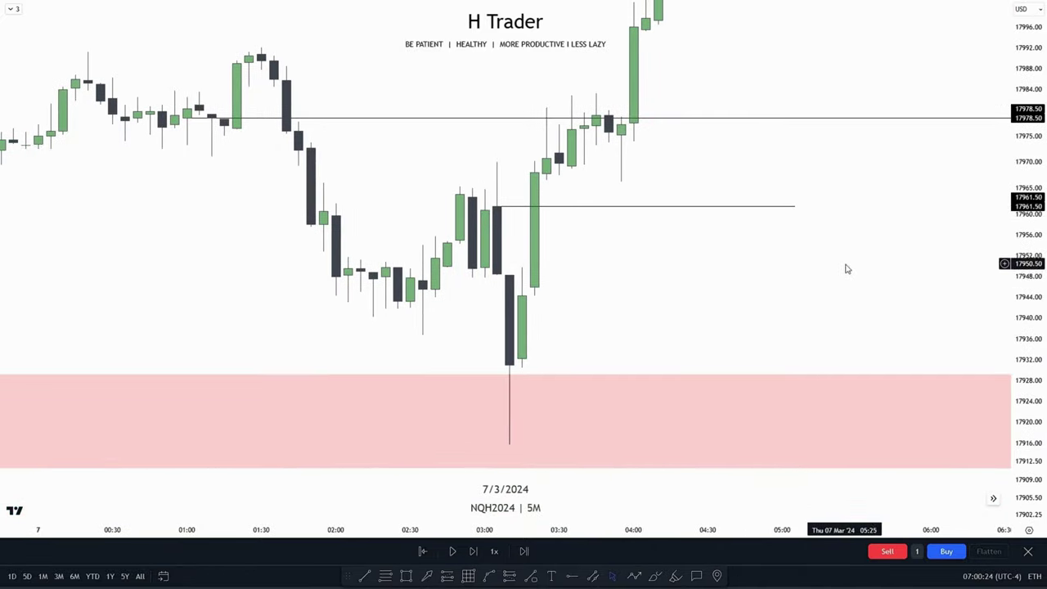
scroll(818, 315, "down", 5)
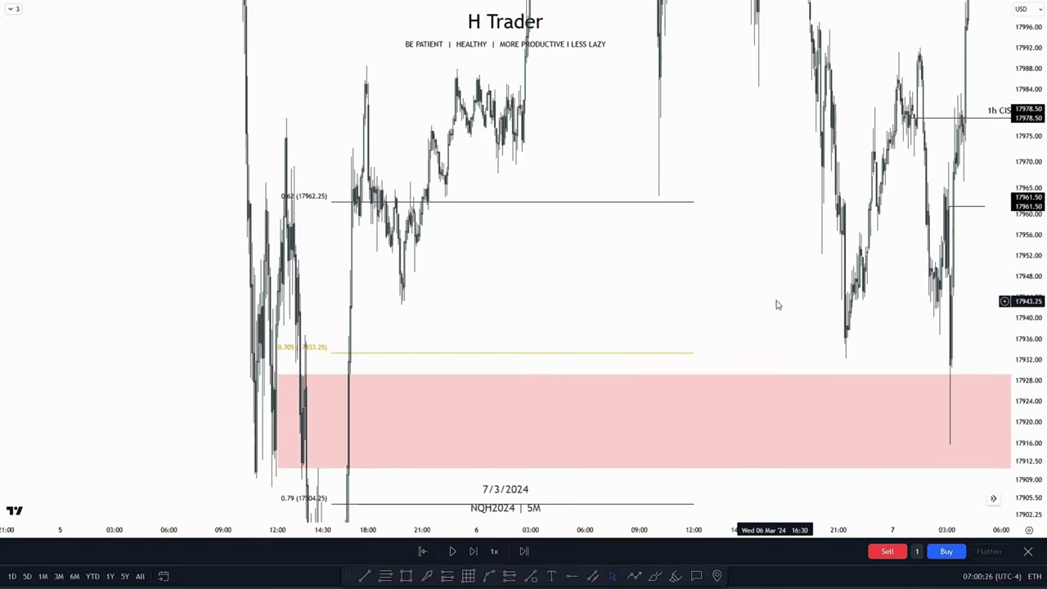
left_click_drag(777, 304, 781, 221)
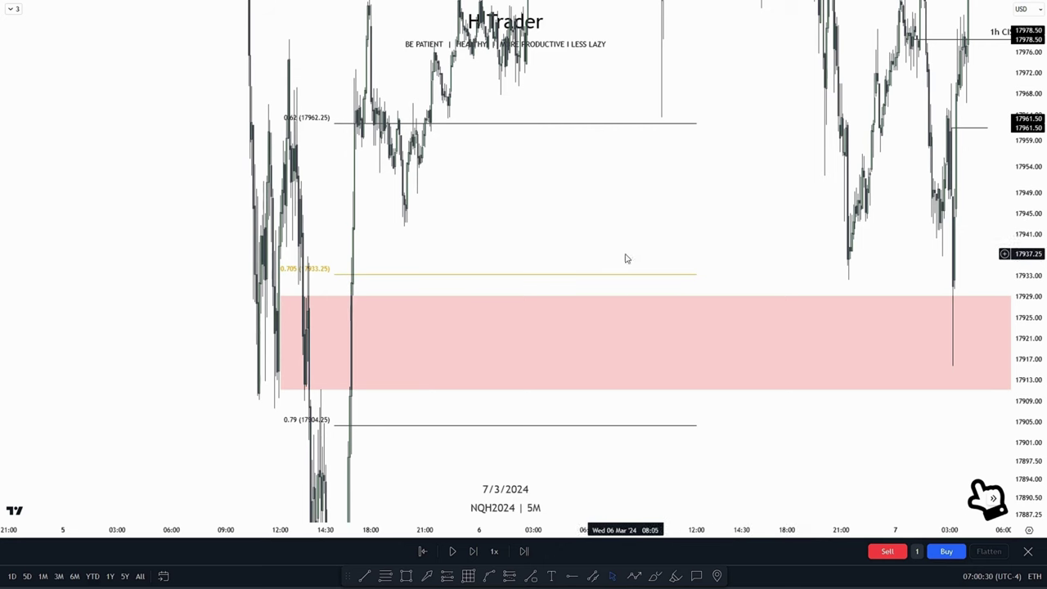
scroll(625, 257, "up", 3)
scroll(625, 257, "up", 6)
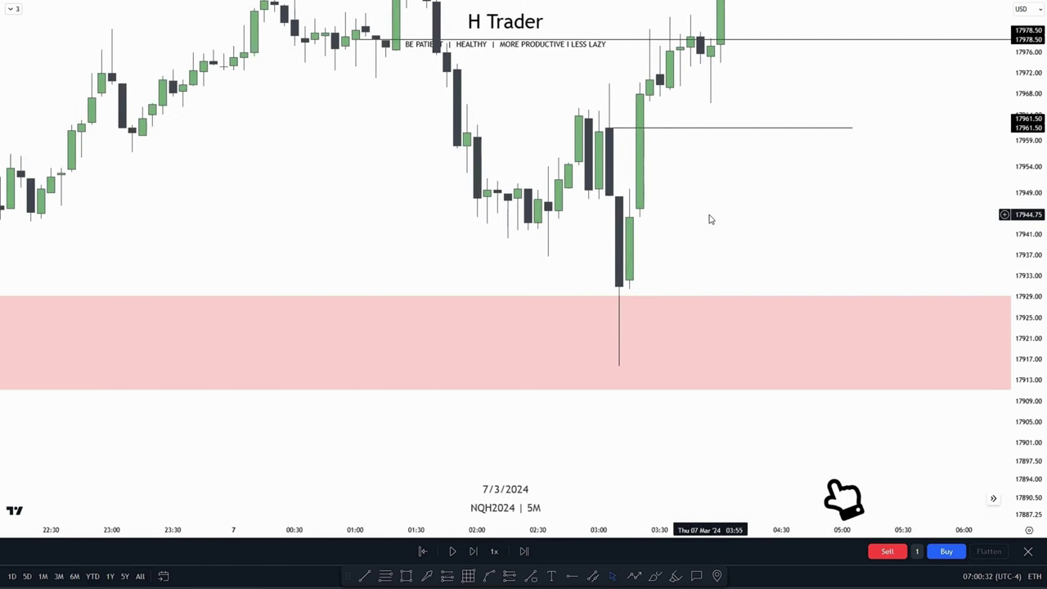
scroll(711, 220, "up", 1)
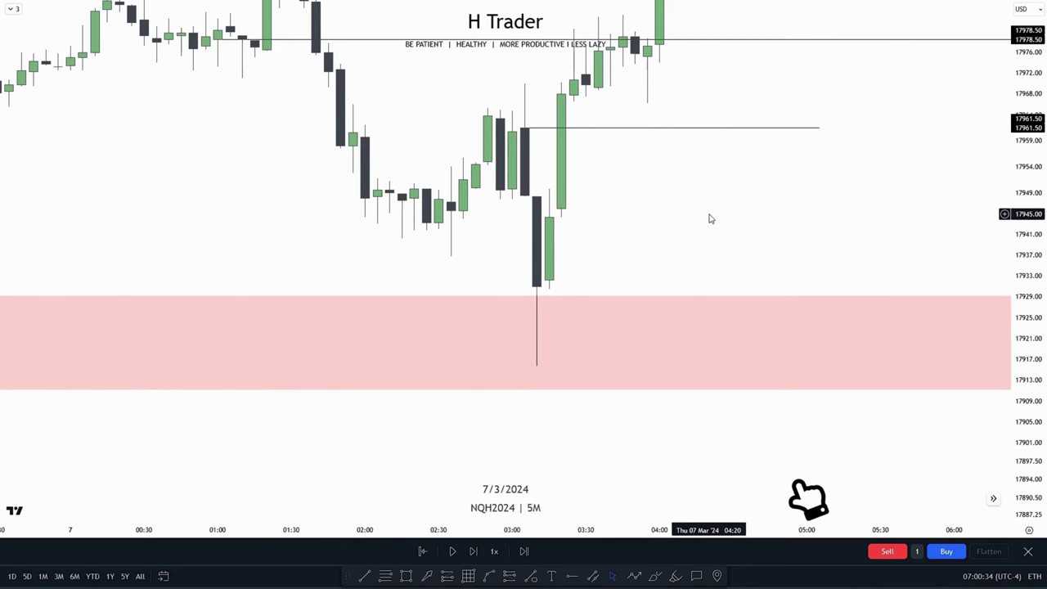
Examine the 5-minute wick into the red zone and the black candles whose opening marks the 17961.50 level.
left_click_drag(707, 215, 690, 291)
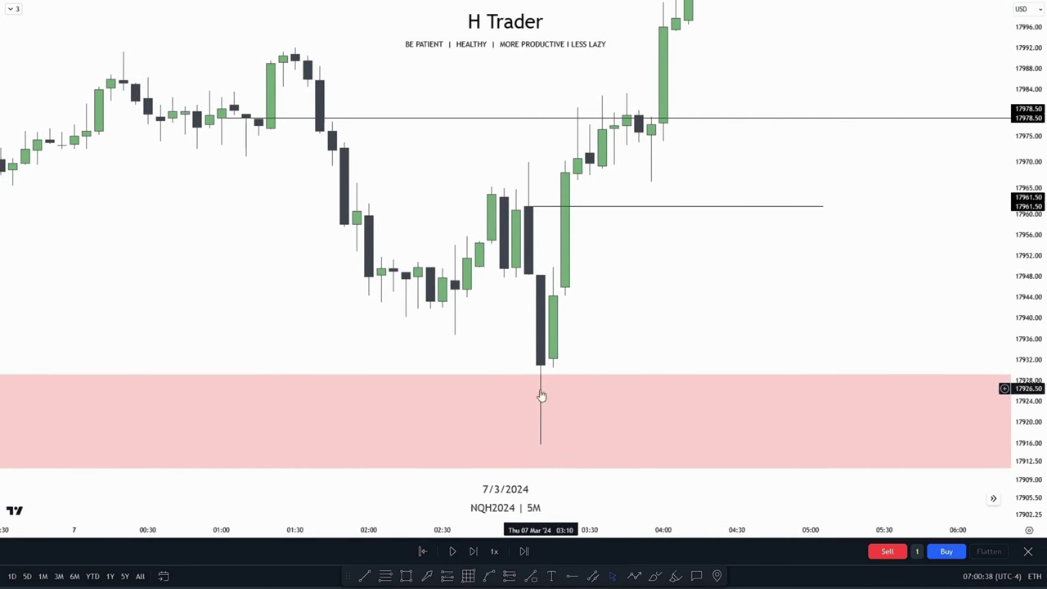
left_click_drag(640, 283, 618, 192)
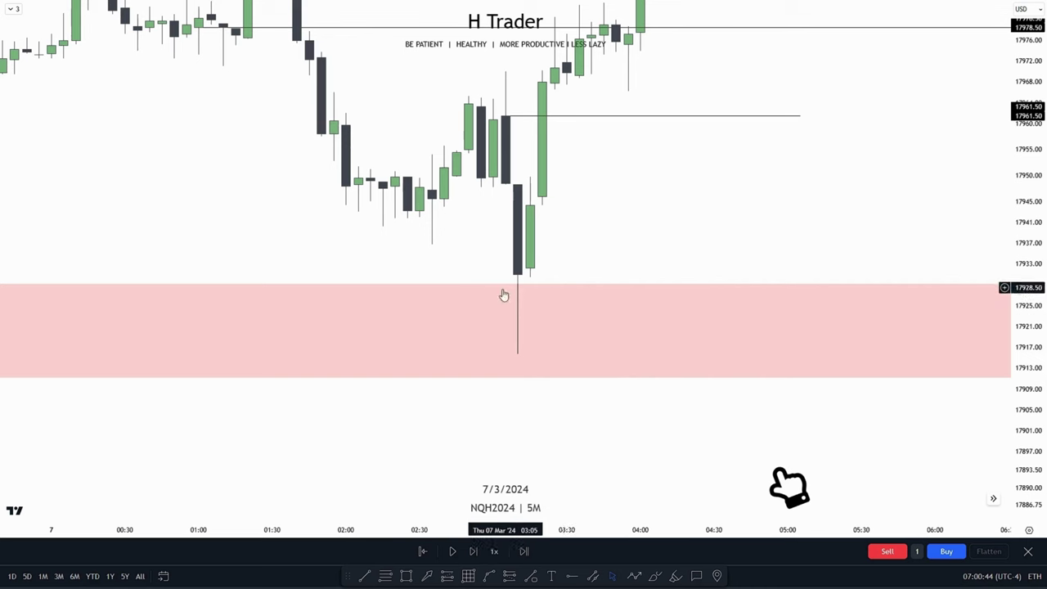
left_click_drag(645, 235, 621, 343)
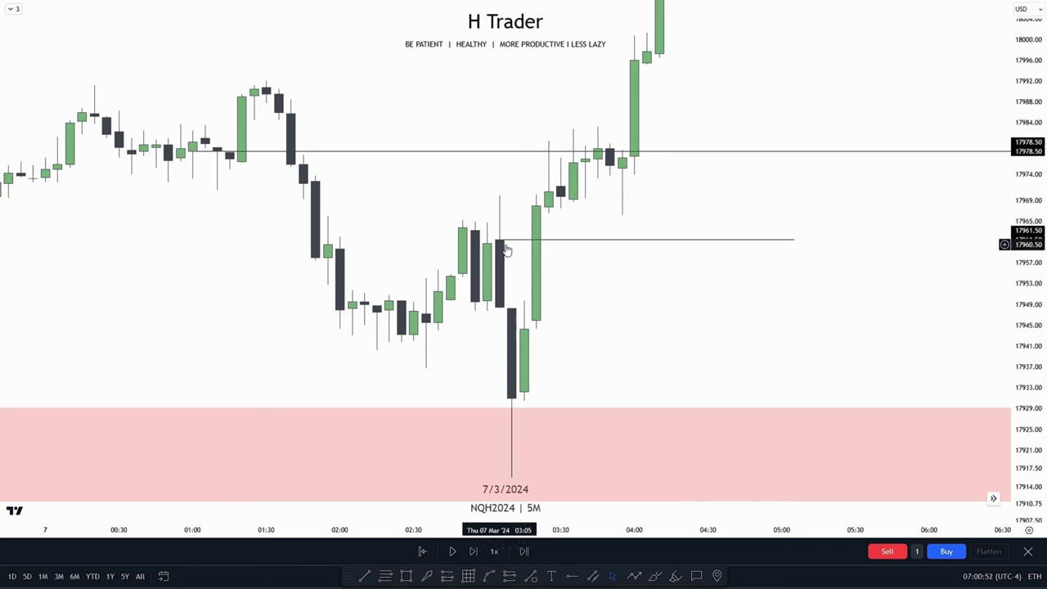
left_click_drag(507, 433, 482, 484)
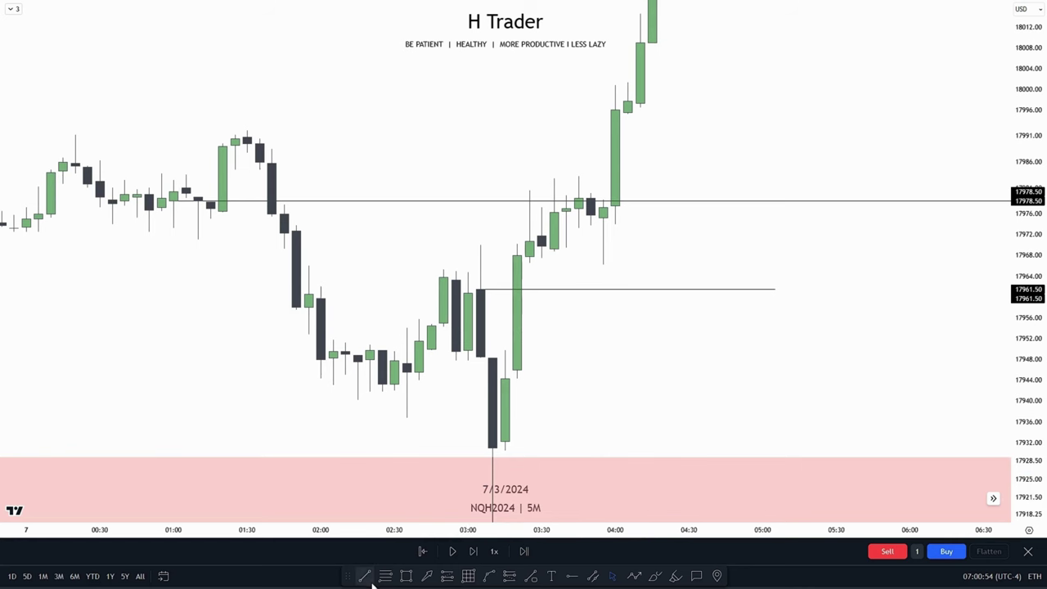
left_click(517, 246)
key("Delete")
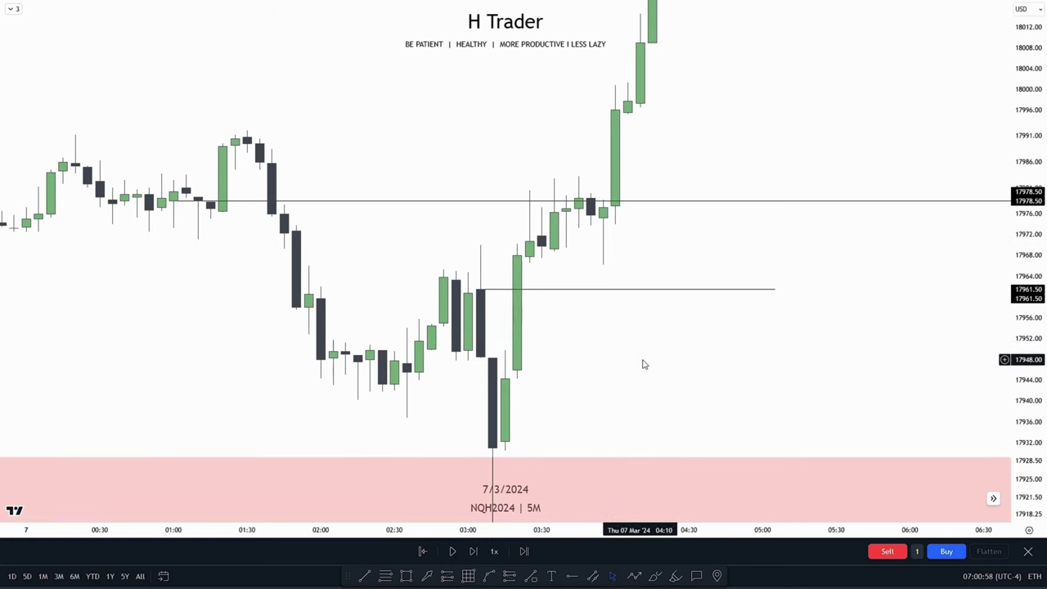
left_click_drag(645, 364, 665, 331)
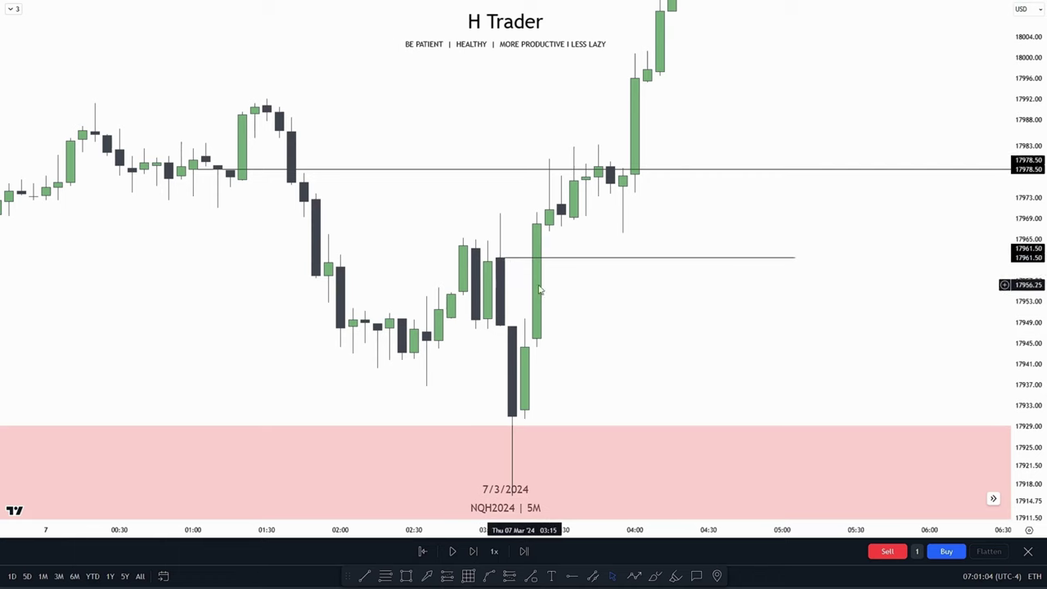
left_click_drag(685, 356, 687, 236)
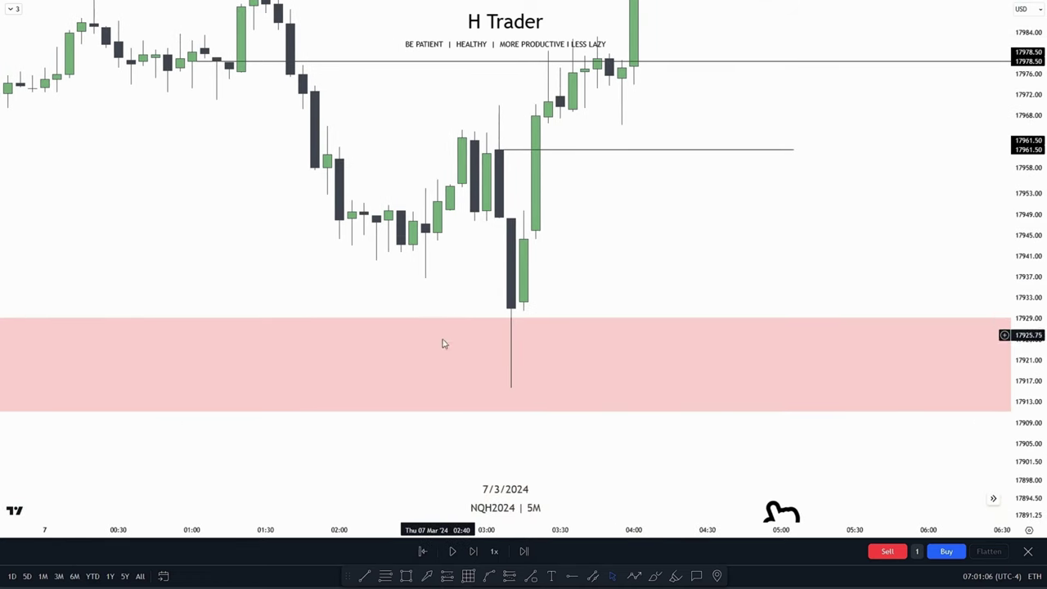
Compare the 5-minute rally through the 17961.50 level with the 1h CISD line at 17978.50 and the preceding decline.
left_click_drag(595, 336, 614, 350)
left_click_drag(646, 300, 632, 345)
left_click_drag(691, 256, 688, 288)
left_click_drag(692, 147, 688, 232)
scroll(745, 197, "down", 3)
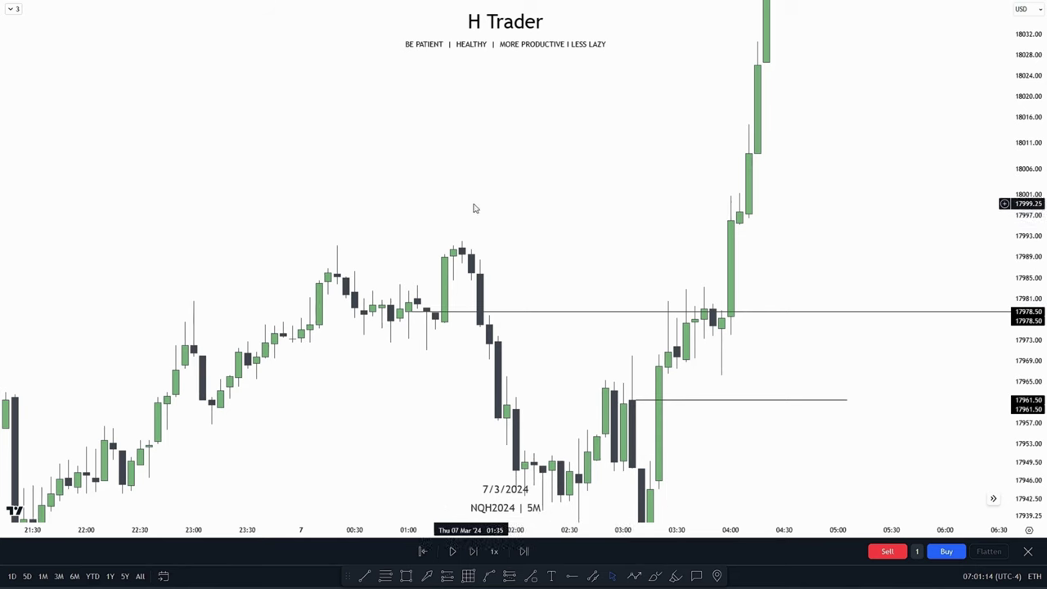
scroll(491, 206, "down", 1)
scroll(575, 237, "down", 1)
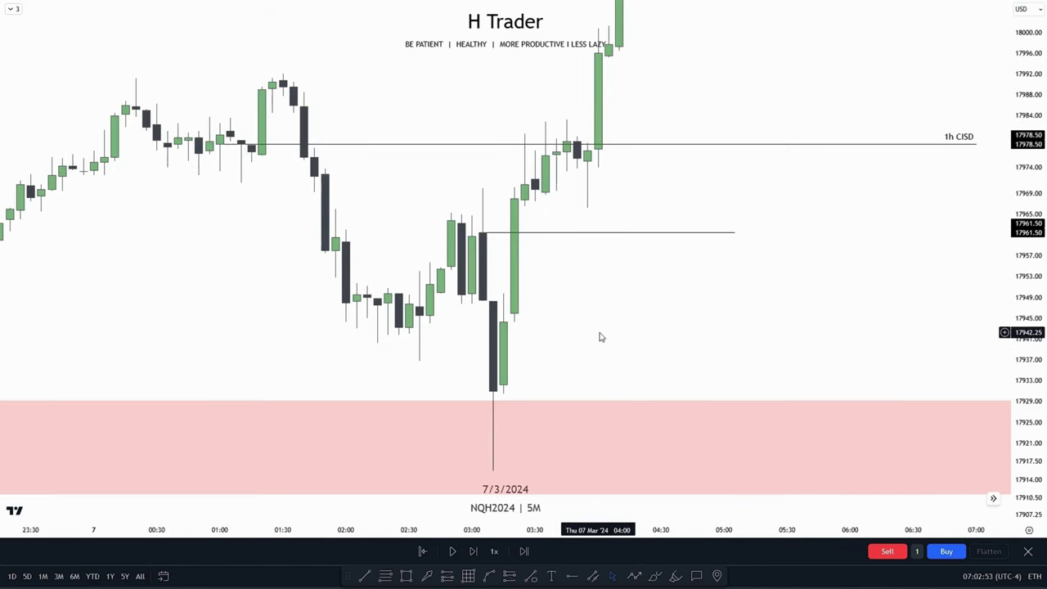
left_click_drag(600, 337, 573, 340)
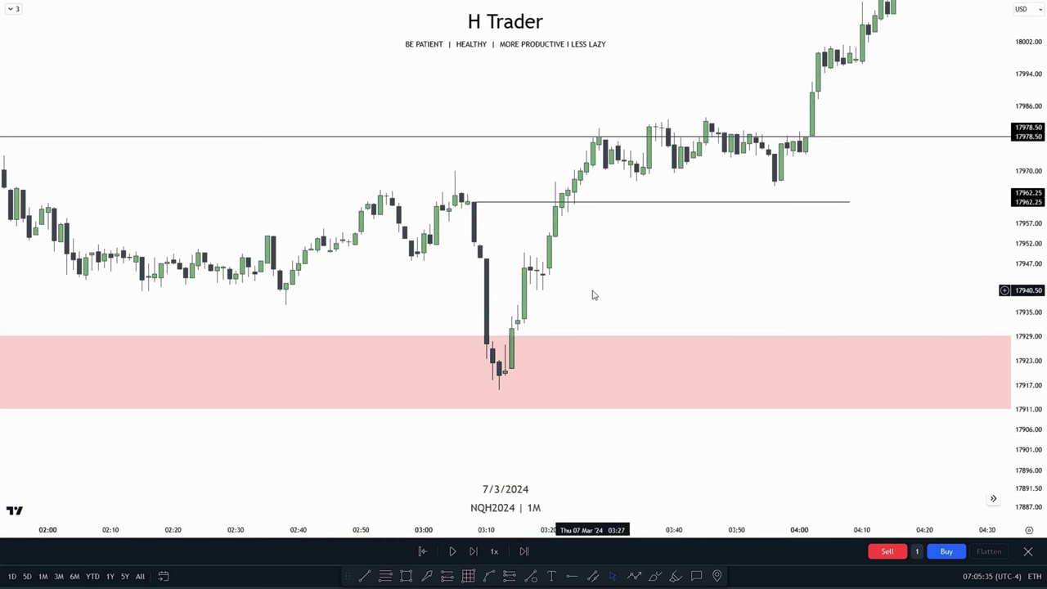
Examine the 1-minute drop into the red zone and the rally back through the 17962.25 and 17978.50 lines.
left_click_drag(594, 295, 622, 264)
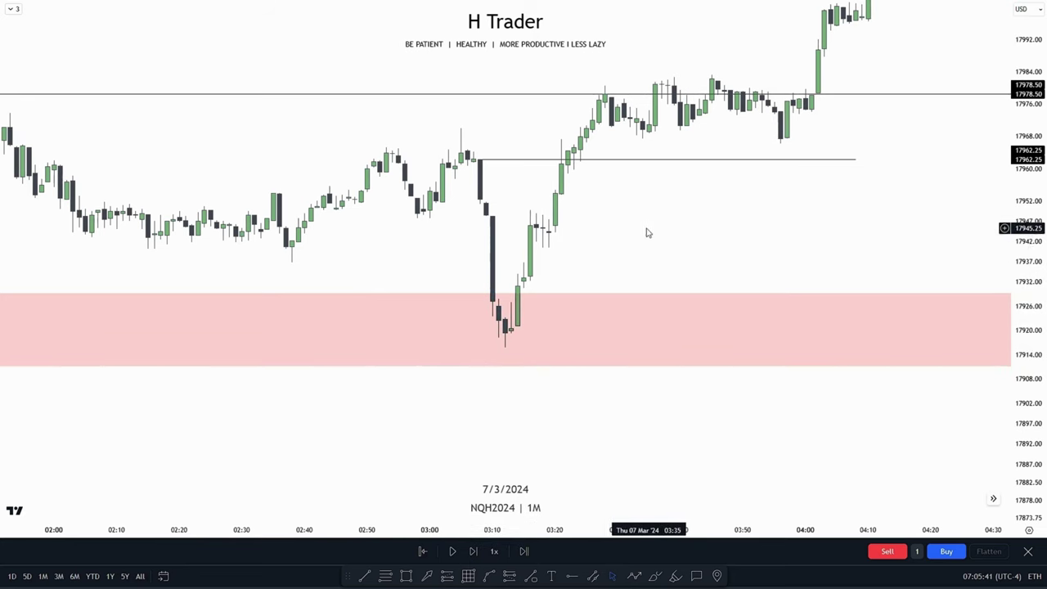
left_click_drag(647, 229, 574, 302)
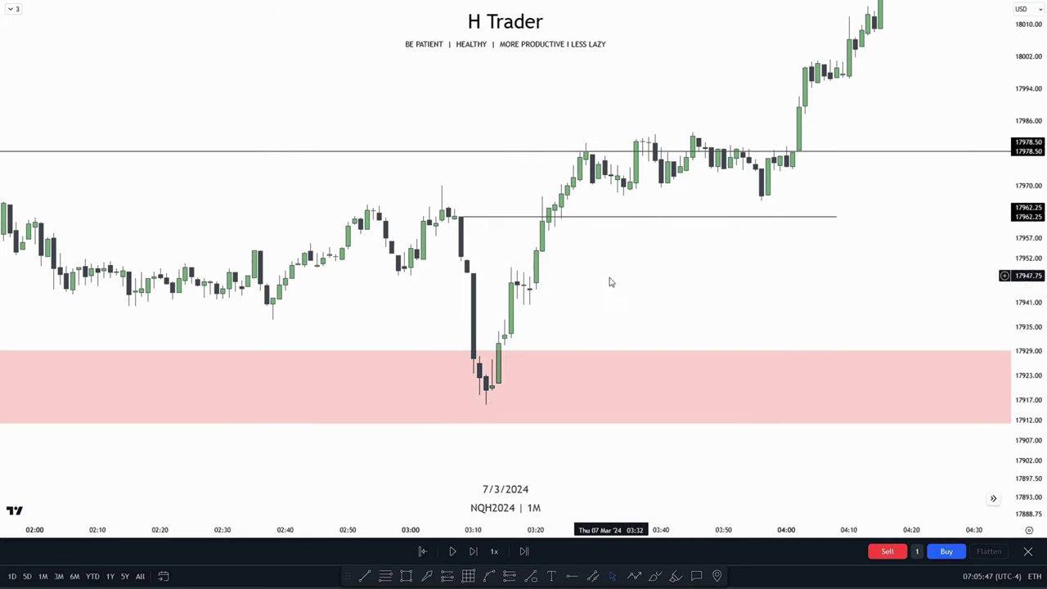
left_click_drag(610, 282, 511, 194)
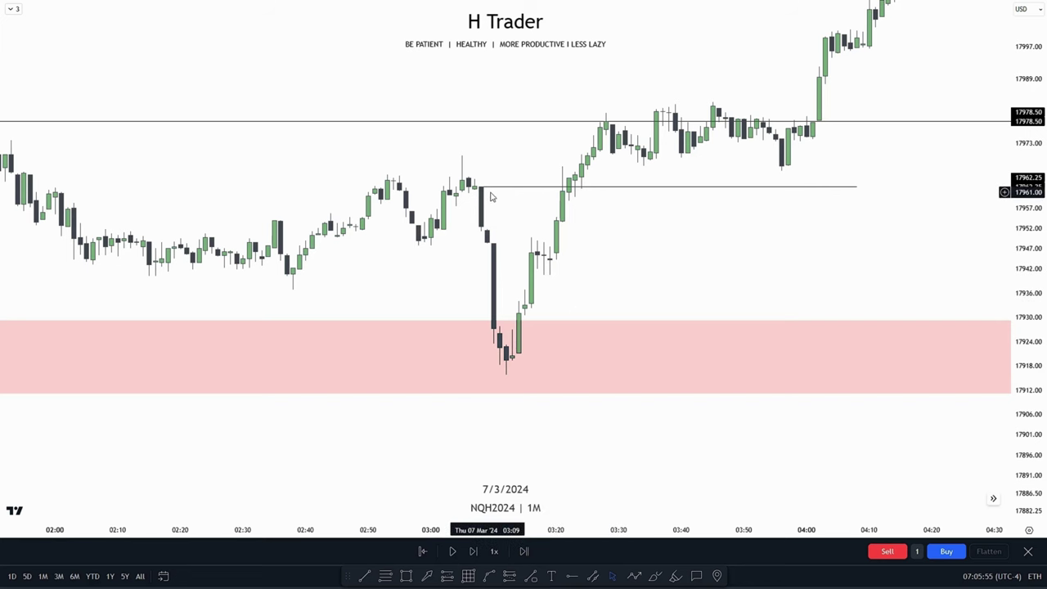
left_click_drag(503, 186, 506, 215)
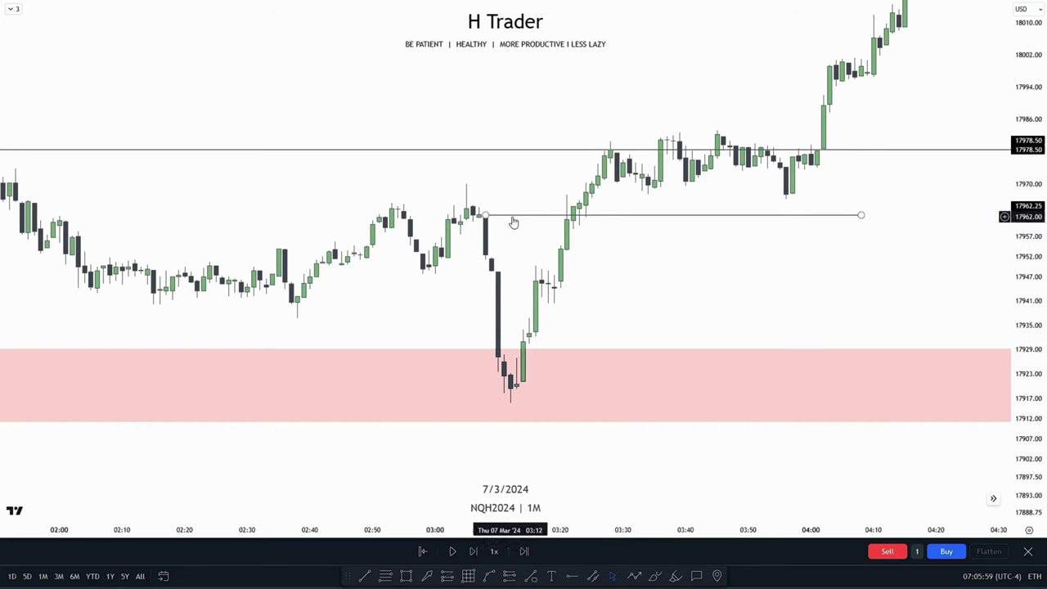
left_click_drag(645, 283, 635, 334)
left_click_drag(1034, 354, 1035, 300)
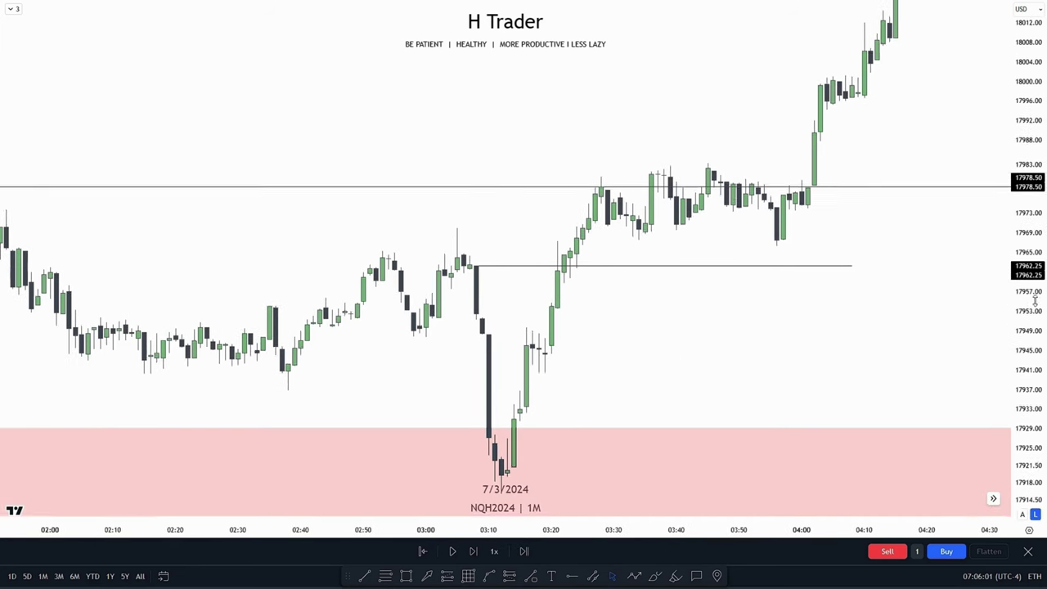
scroll(636, 331, "up", 2)
left_click_drag(586, 337, 656, 331)
scroll(654, 329, "up", 1)
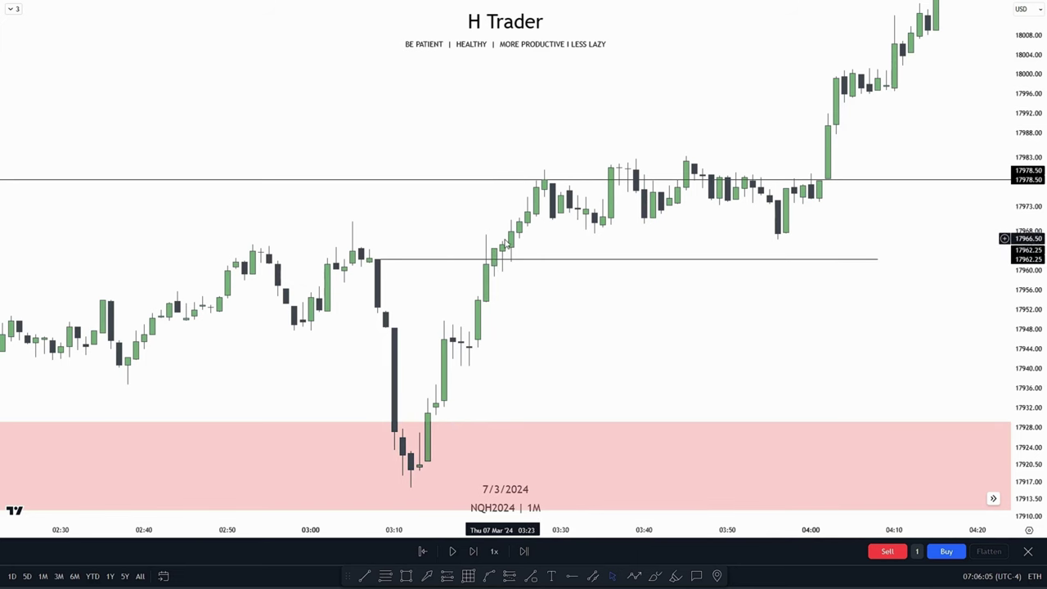
scroll(739, 325, "down", 4)
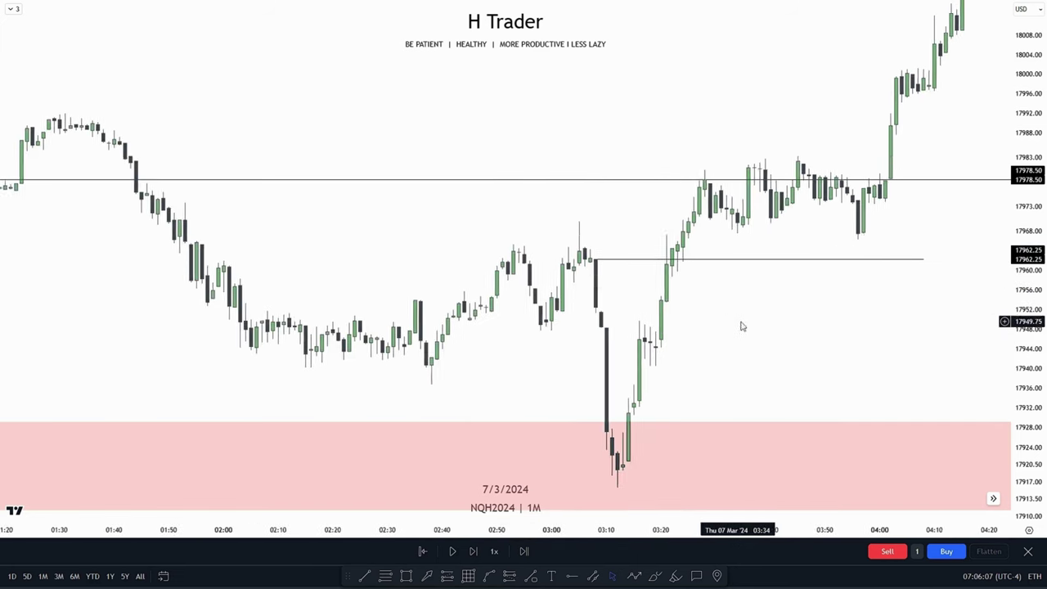
left_click_drag(797, 286, 719, 365)
left_click_drag(689, 396, 736, 261)
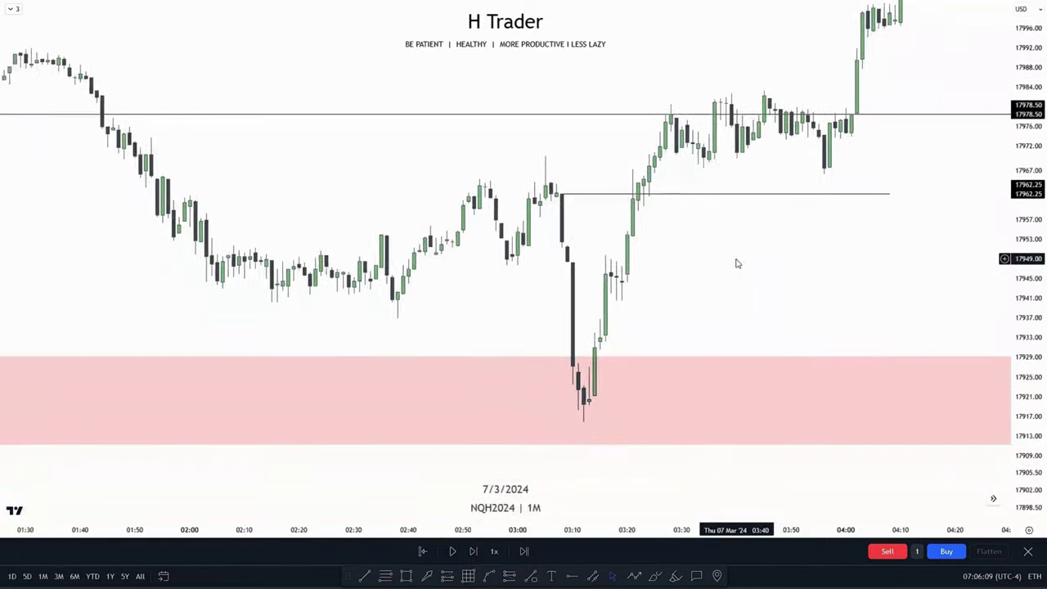
Draw a Fibonacci tool from the 17915.75 low to the 17970.00 swing high on the 1-minute chart and review its projections up to -2.5.
scroll(673, 287, "up", 2)
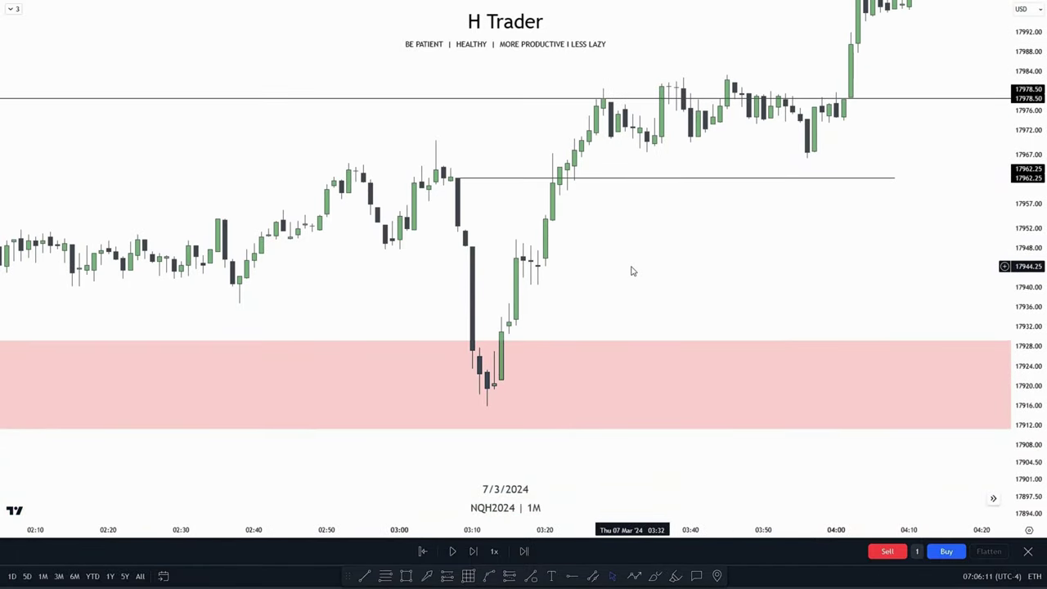
left_click_drag(631, 271, 645, 276)
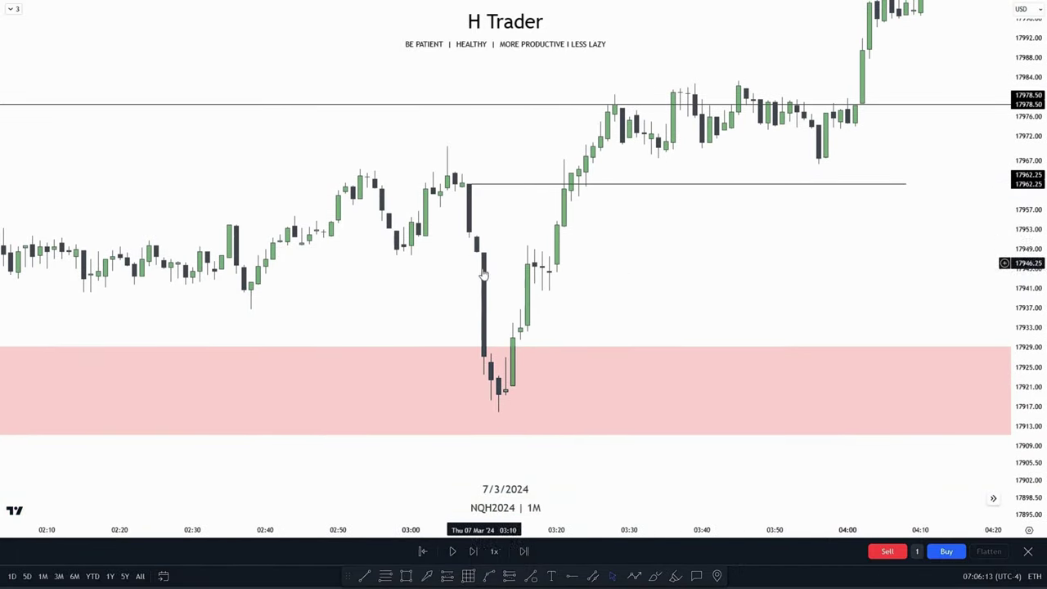
left_click(385, 576)
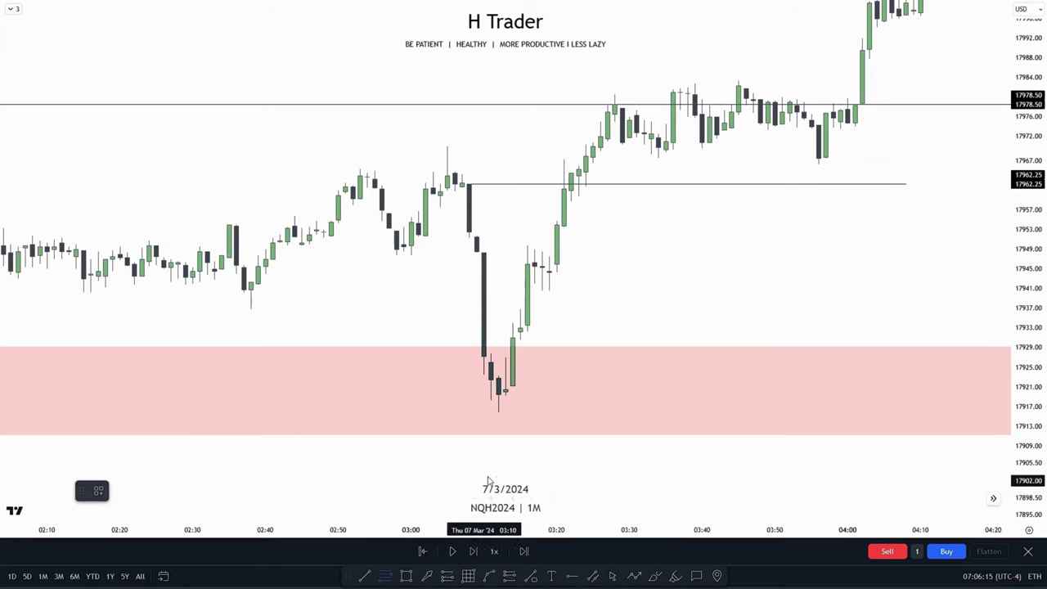
left_click(498, 411)
left_click(448, 147)
scroll(533, 156, "down", 5)
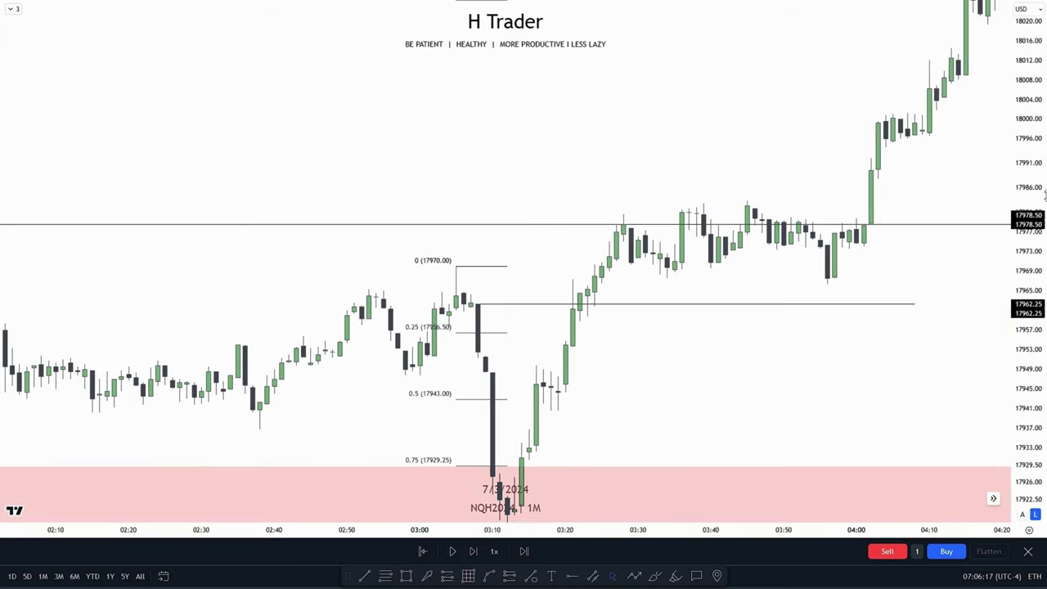
scroll(713, 212, "down", 5)
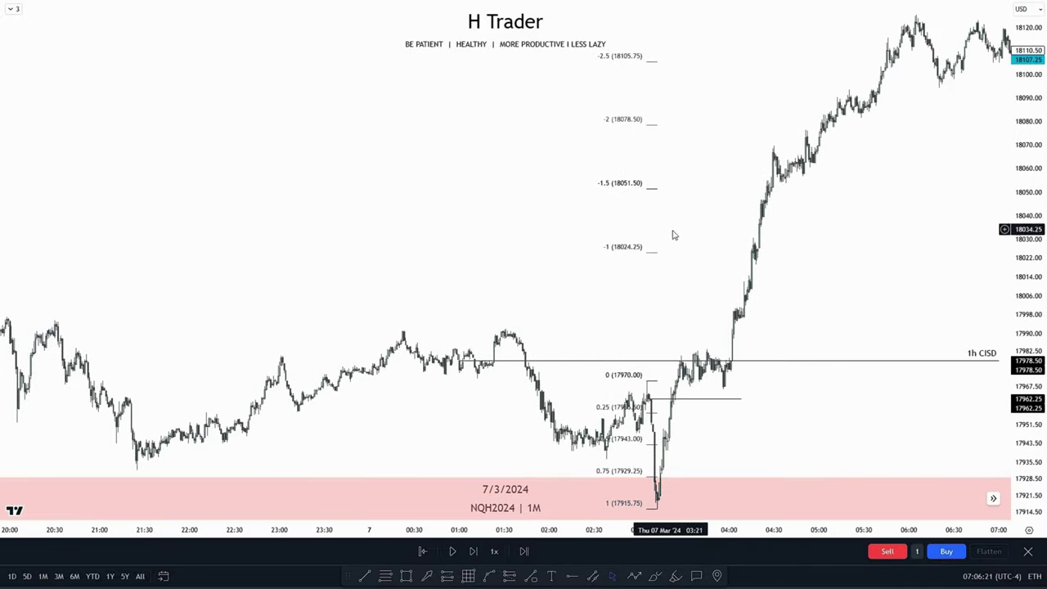
scroll(672, 234, "up", 5)
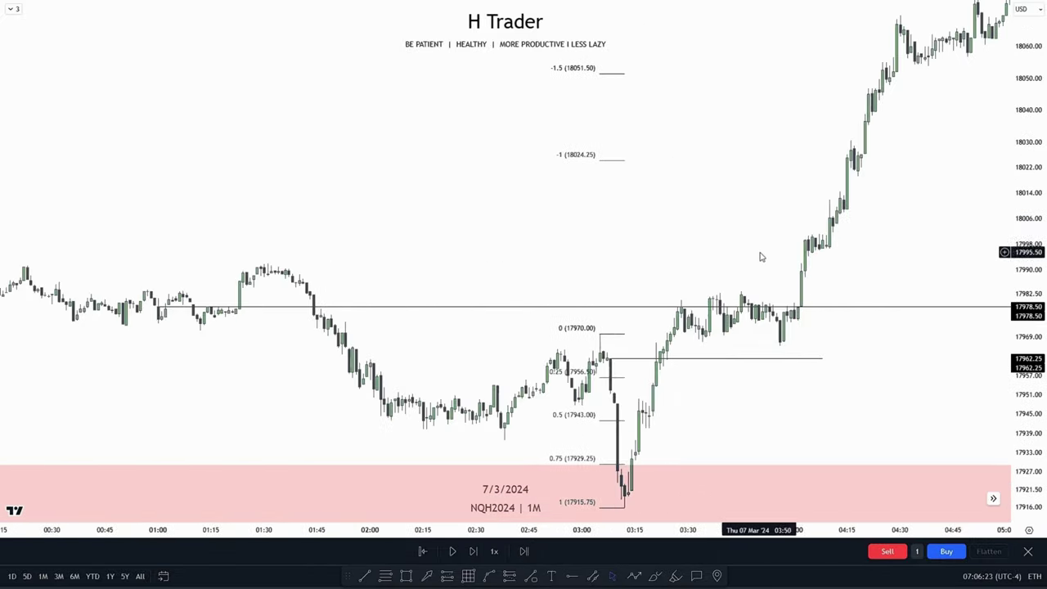
scroll(759, 257, "up", 3)
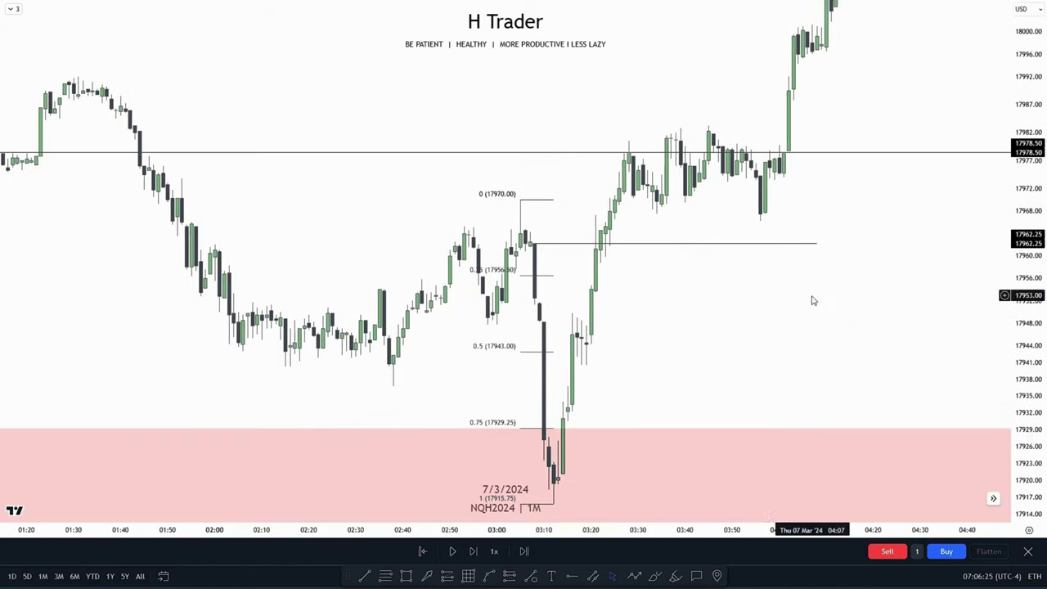
Place a long position on the 1-minute chart with entry at the 17962.25 line and stop at the 17915.75 low.
mouse_move(646, 349)
left_mouse_down()
mouse_move(626, 331)
mouse_move(590, 334)
left_mouse_up()
left_click(448, 577)
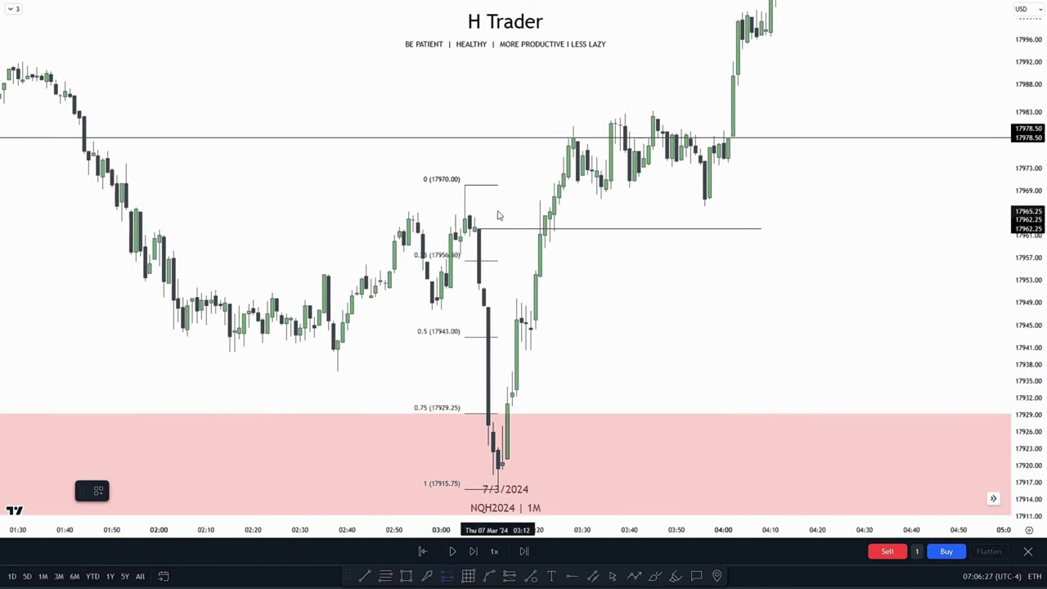
left_click(482, 229)
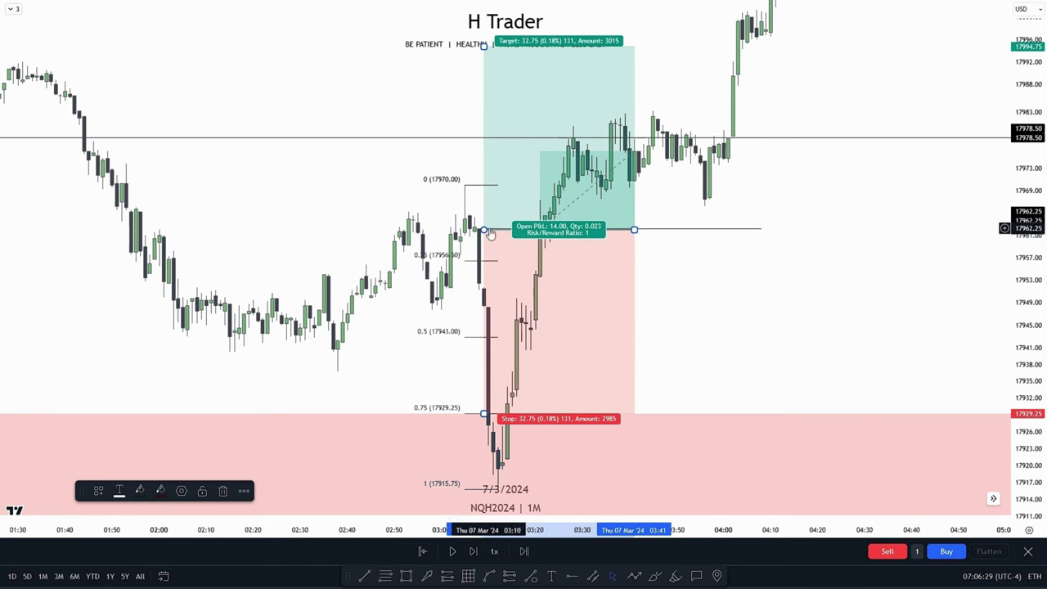
left_click_drag(489, 232, 479, 229)
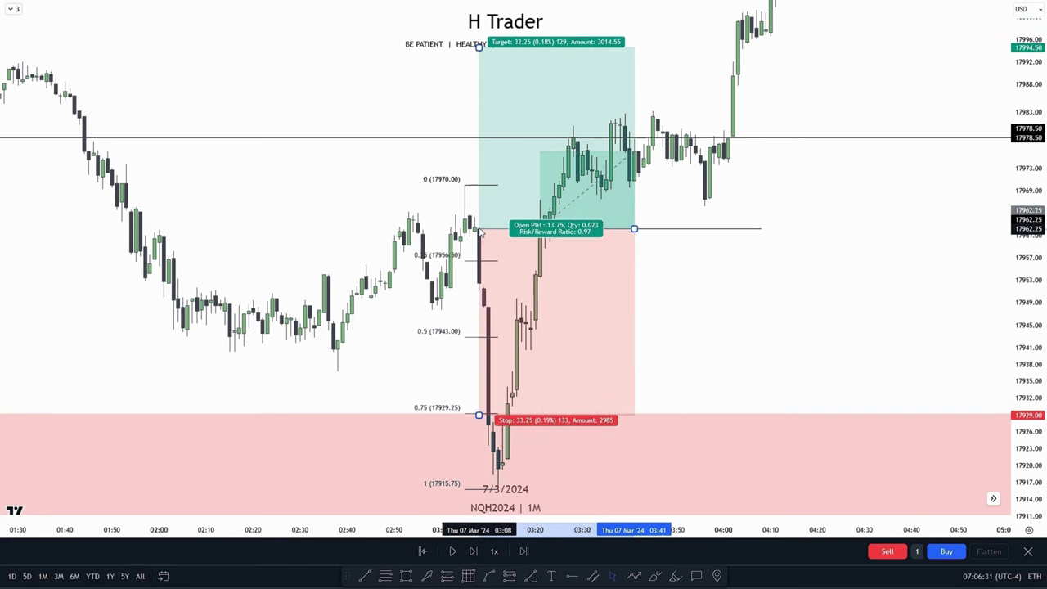
left_click_drag(739, 255, 735, 173)
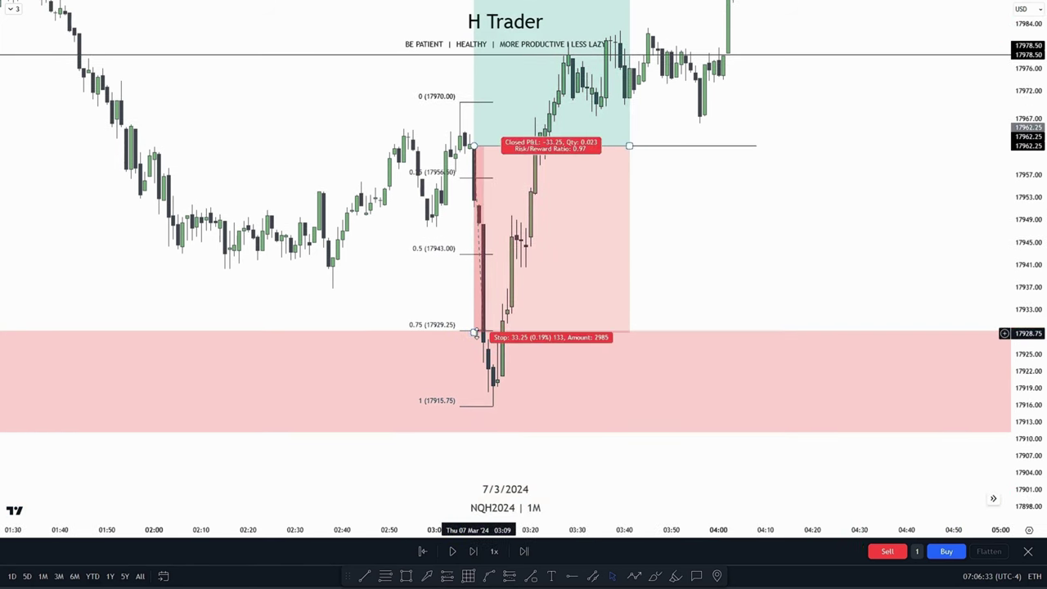
left_click_drag(474, 334, 474, 407)
Set the long position's target to the -1 Fibonacci projection at 18024.25.
scroll(930, 329, "down", 3)
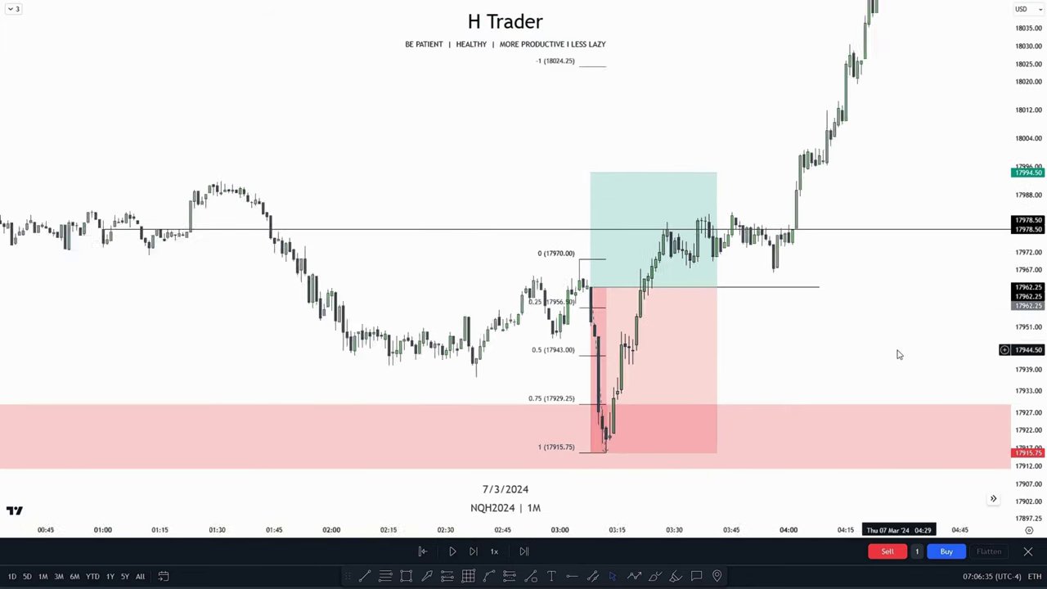
scroll(898, 352, "down", 5)
left_click_drag(854, 92, 653, 291)
left_click_drag(606, 372, 601, 268)
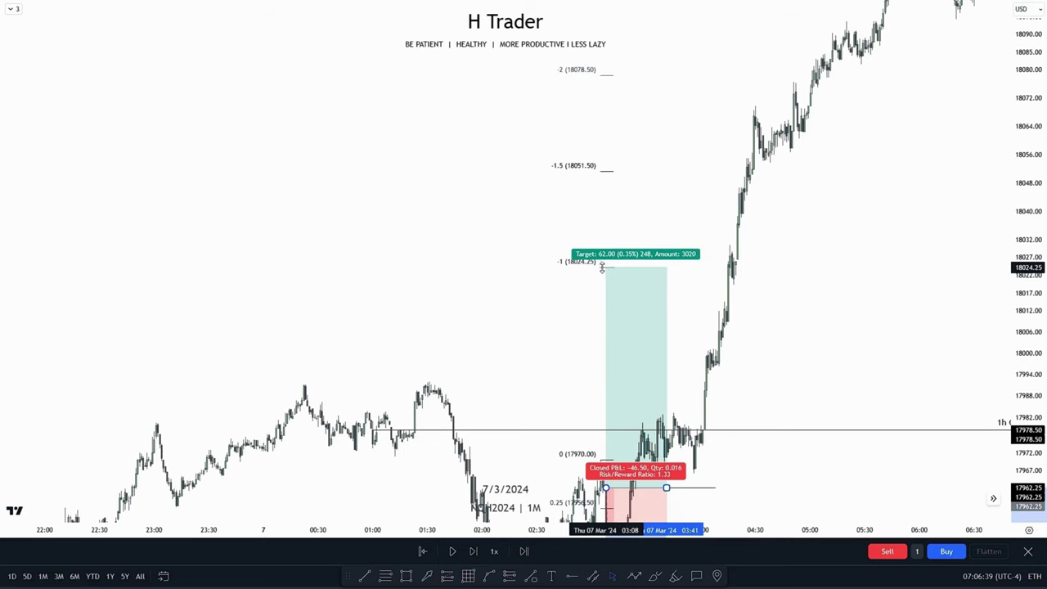
left_click_drag(753, 247, 843, 59)
scroll(651, 337, "up", 3)
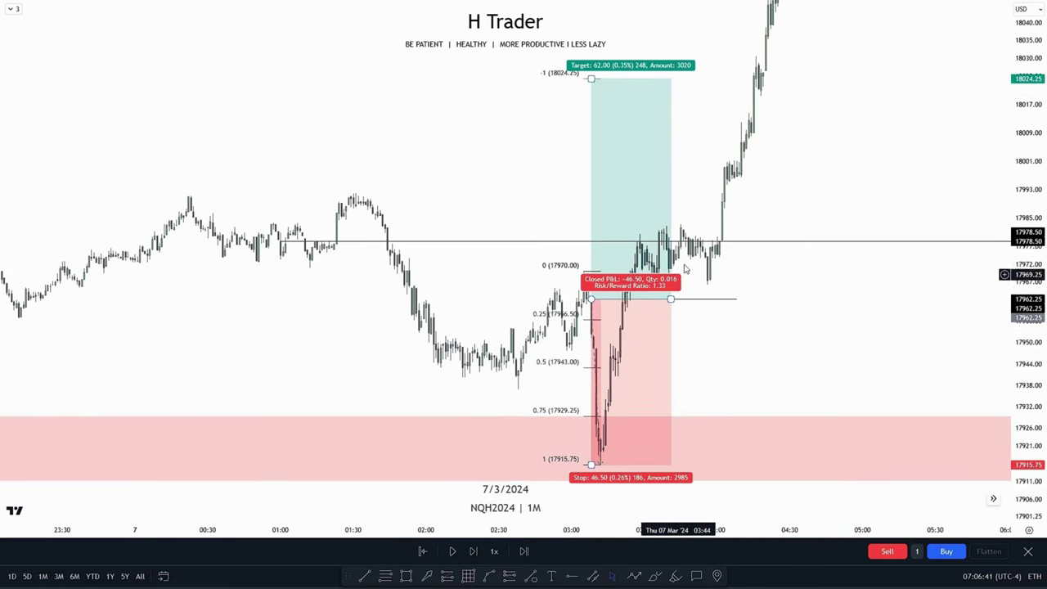
Compare the 1-minute rally beyond the long position's target with the Fibonacci projections from -1.5 to -3.
scroll(685, 268, "down", 4)
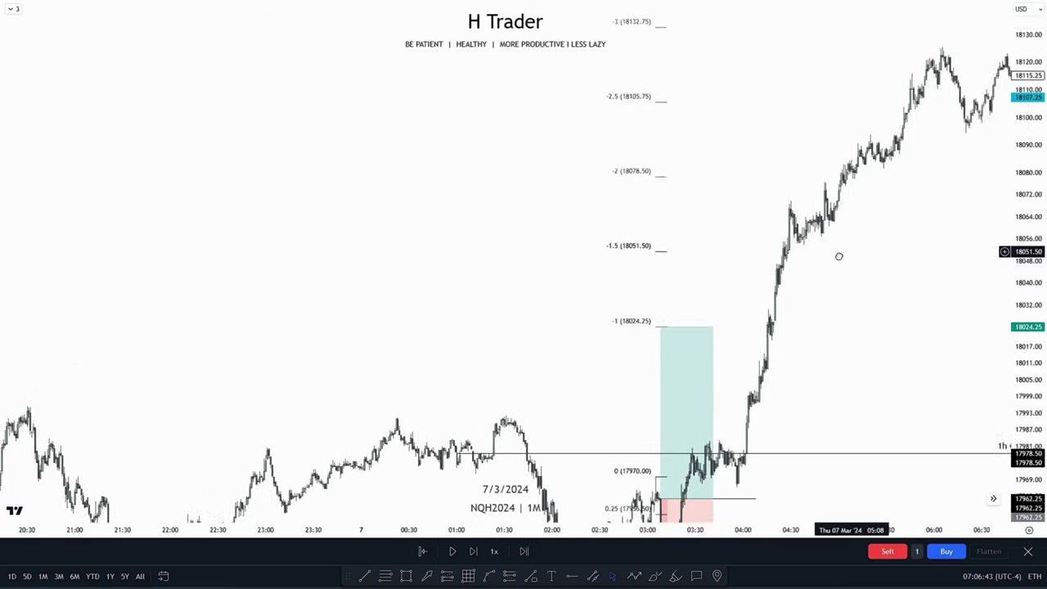
scroll(820, 262, "down", 3)
left_click_drag(839, 256, 684, 278)
left_click_drag(882, 192, 837, 223)
scroll(860, 311, "down", 1)
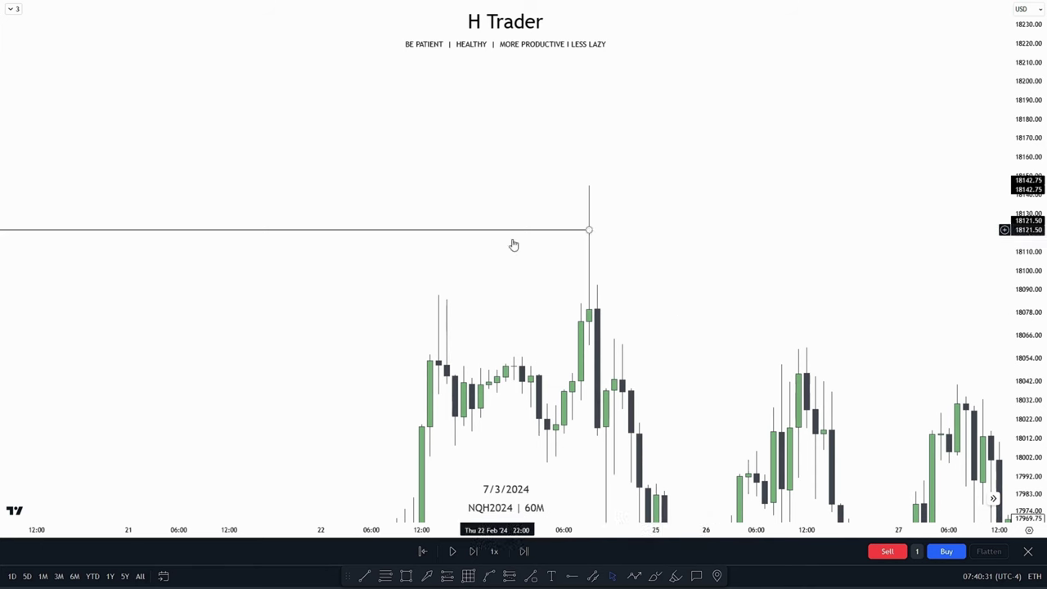
Draw a horizontal line at 18016.50 on the 60M chart from the 23 Feb 05:00 candle and extend it into 28 Feb.
scroll(801, 239, "down", 5)
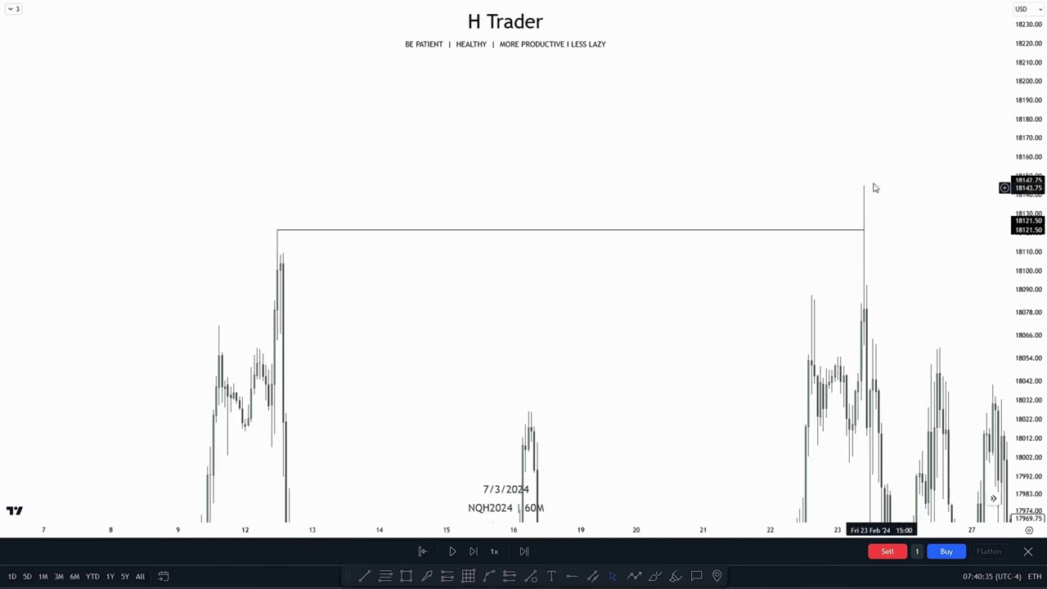
scroll(573, 301, "up", 5)
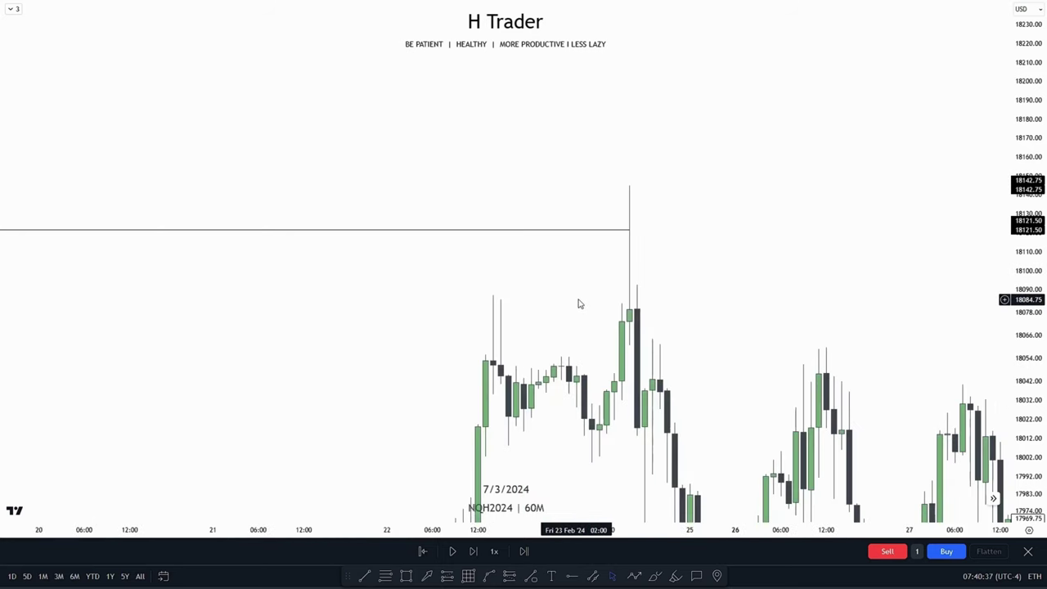
left_click_drag(712, 350, 680, 273)
left_click(365, 577)
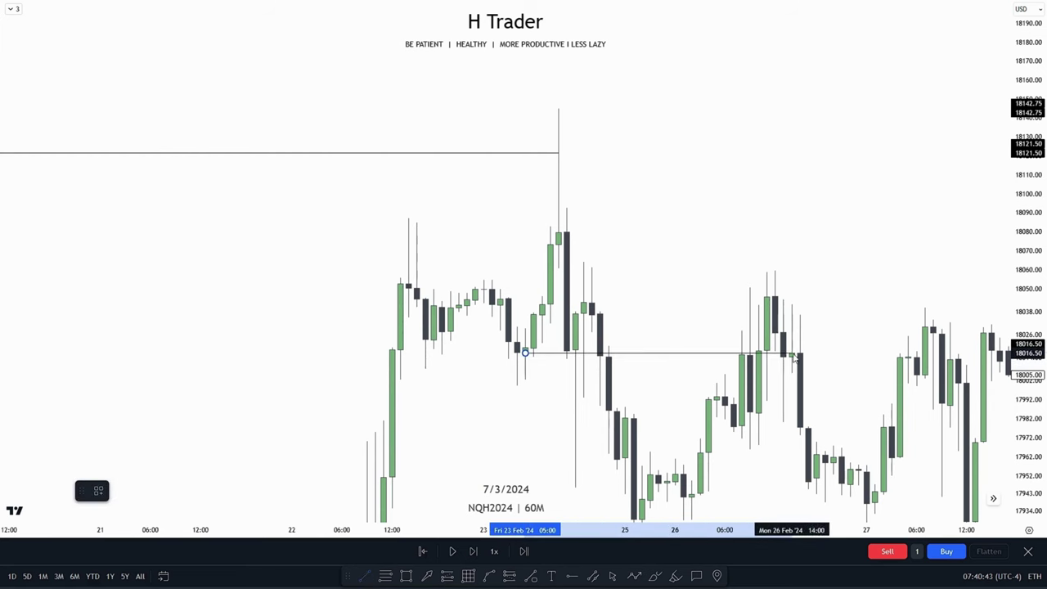
left_click(942, 353)
left_click_drag(856, 300, 556, 270)
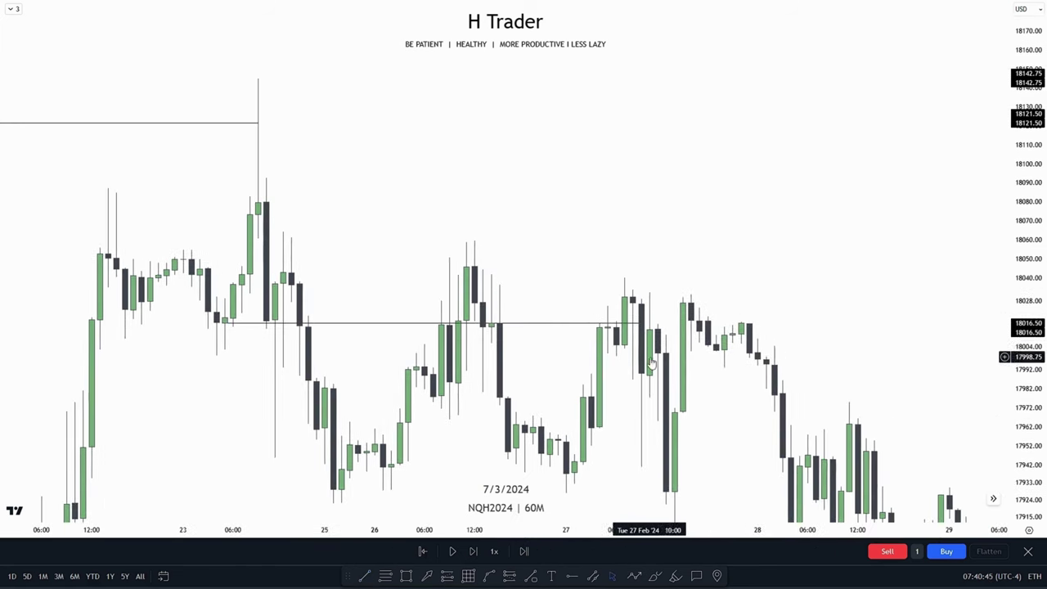
left_click_drag(645, 326, 840, 323)
Place a short position on the 60M chart with entry at the 18016.50 line and stop at 18144.75 on the swing high.
left_click_drag(481, 190, 691, 213)
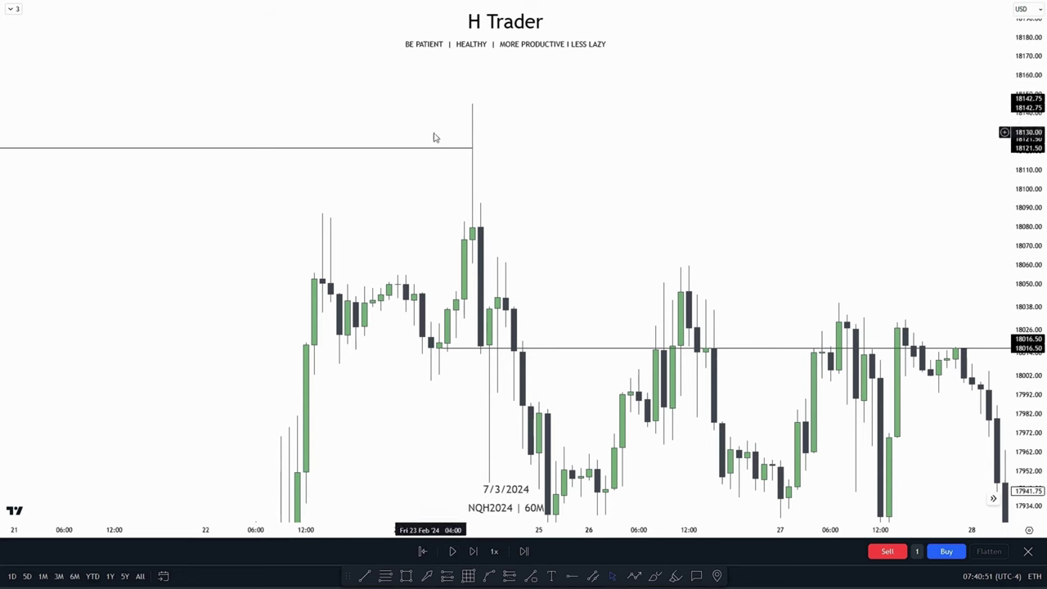
left_click_drag(587, 202, 575, 179)
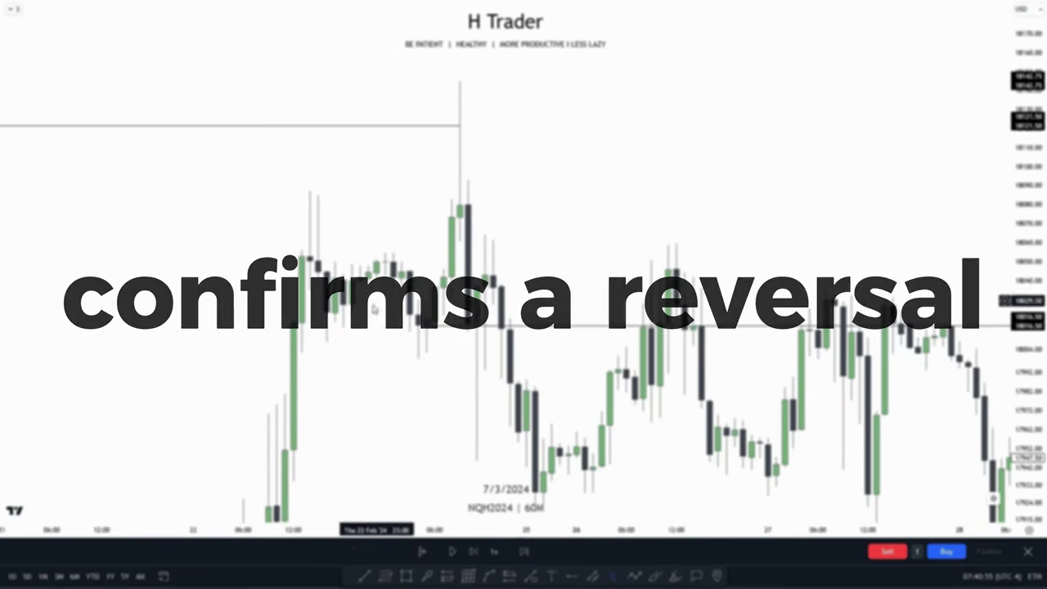
left_click(508, 575)
left_click(405, 332)
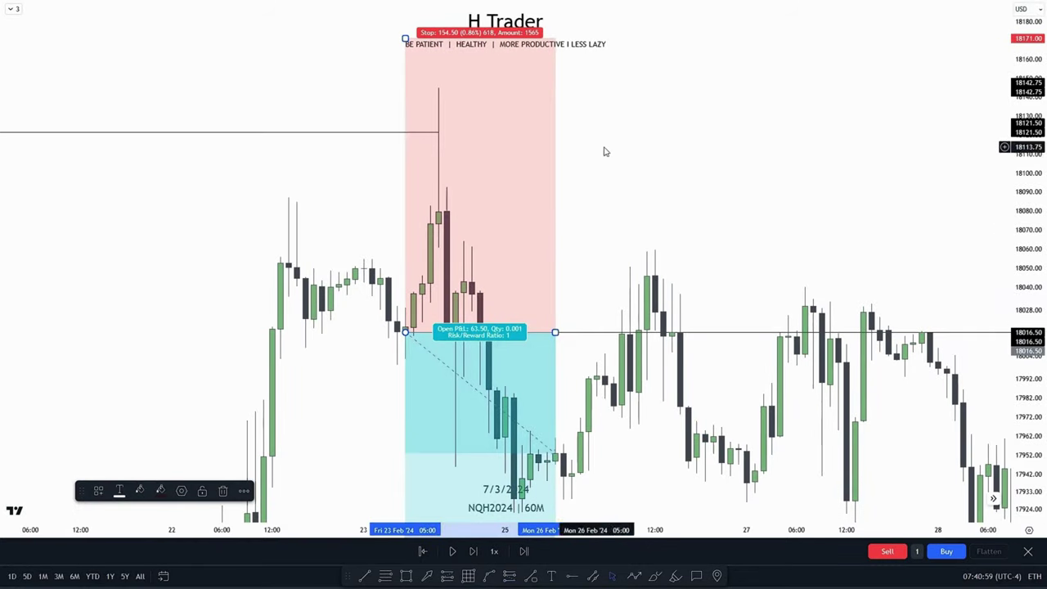
left_click_drag(656, 152, 700, 203)
left_click_drag(451, 89, 488, 142)
left_click(686, 209)
left_click_drag(722, 228, 738, 212)
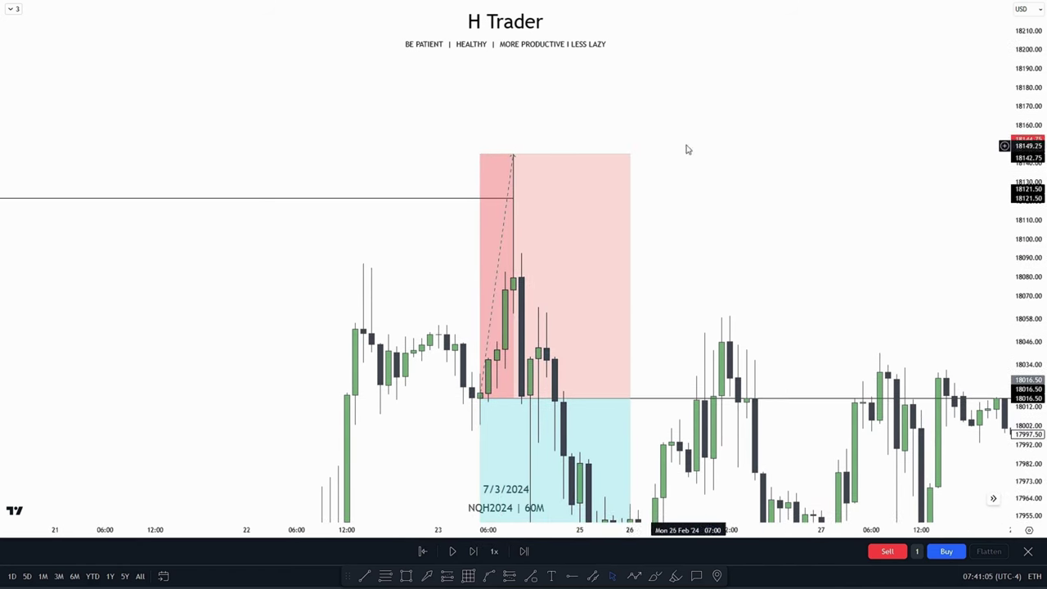
left_click_drag(705, 287, 704, 204)
left_click(528, 196)
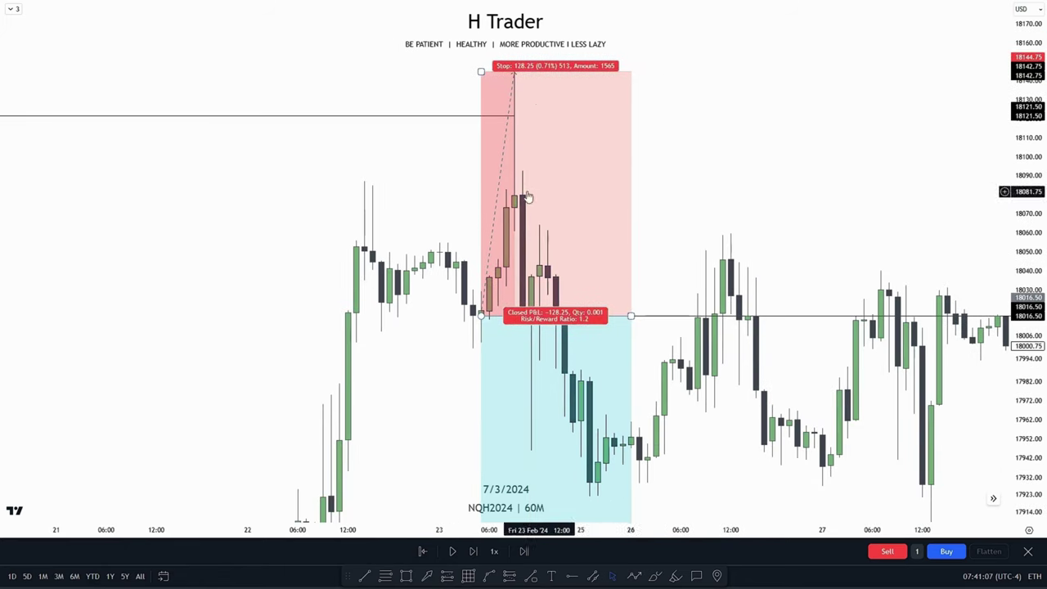
Set the hourly short position's target to 17861.00.
left_click_drag(740, 124, 731, 155)
left_click_drag(1024, 177, 1022, 262)
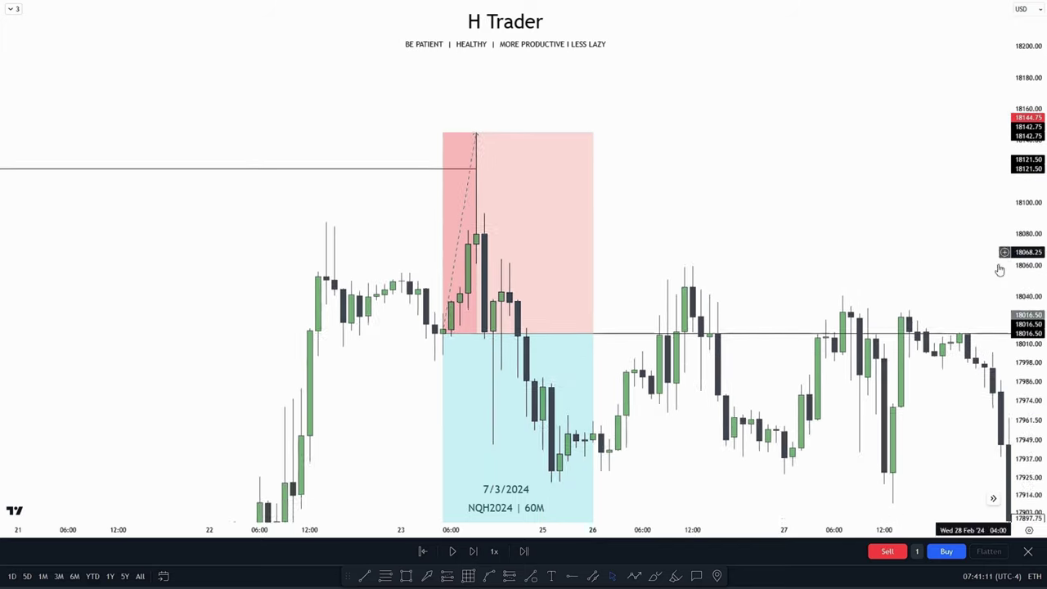
scroll(852, 372, "down", 4)
left_click_drag(853, 460, 685, 339)
scroll(646, 345, "down", 2)
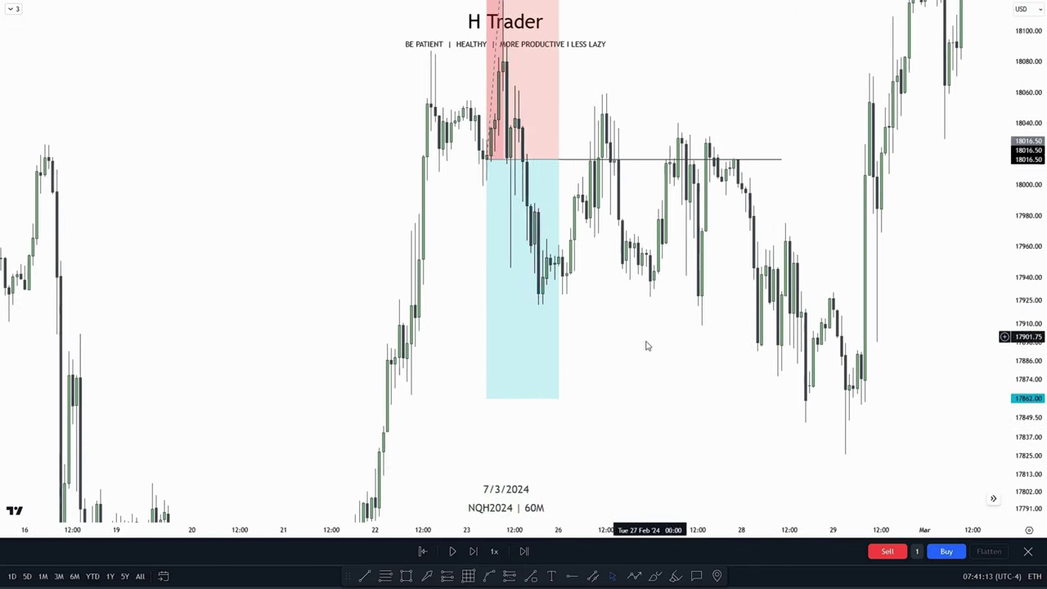
left_click(491, 401)
left_click_drag(486, 397, 415, 405)
left_click(414, 403)
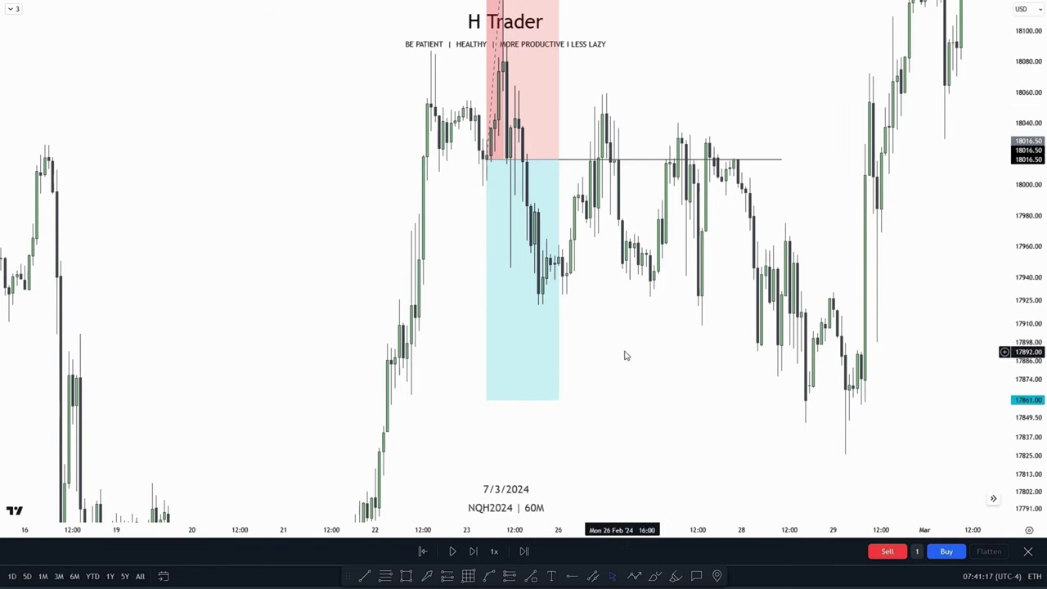
Examine the hourly short position's stop range against the 18121.50 line and the candles that cross the 18016.50 entry.
left_click_drag(638, 322, 730, 454)
scroll(875, 368, "up", 2)
left_click_drag(1028, 347, 1028, 229)
left_click_drag(640, 189, 797, 229)
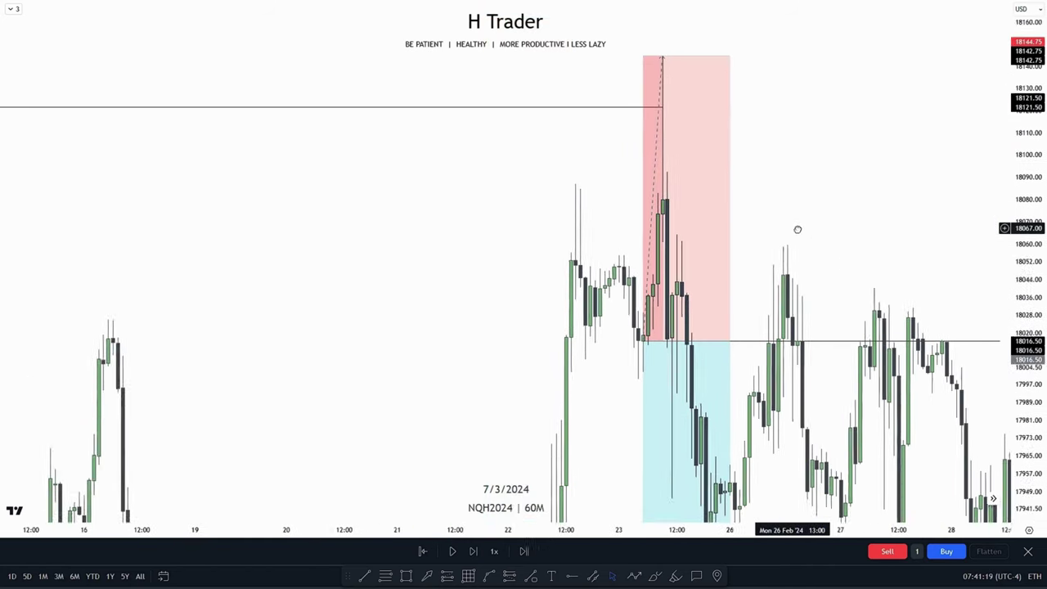
scroll(790, 234, "up", 5)
left_click_drag(673, 224, 698, 199)
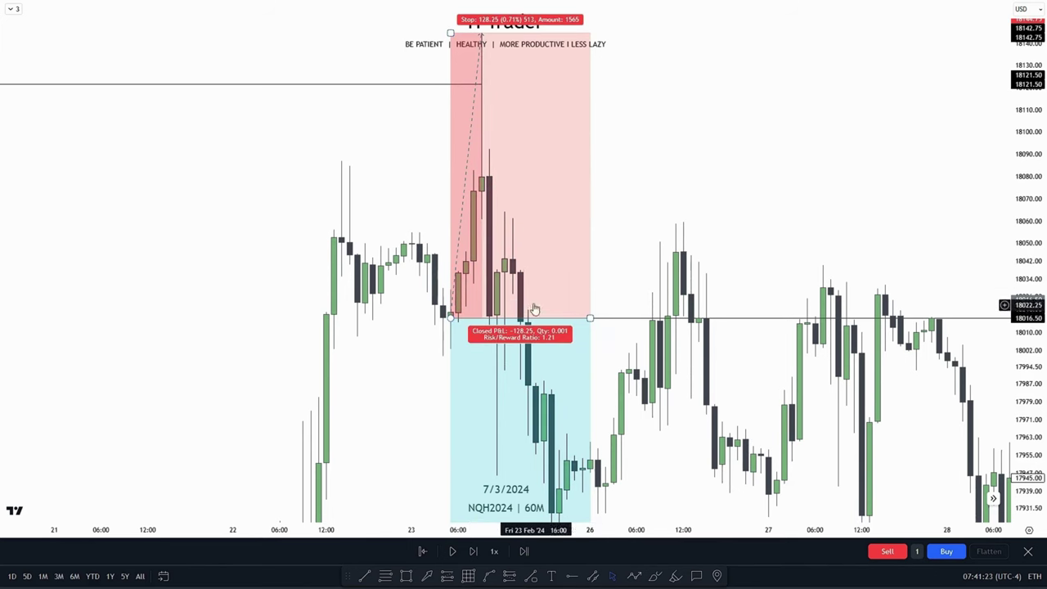
left_click_drag(679, 129, 712, 279)
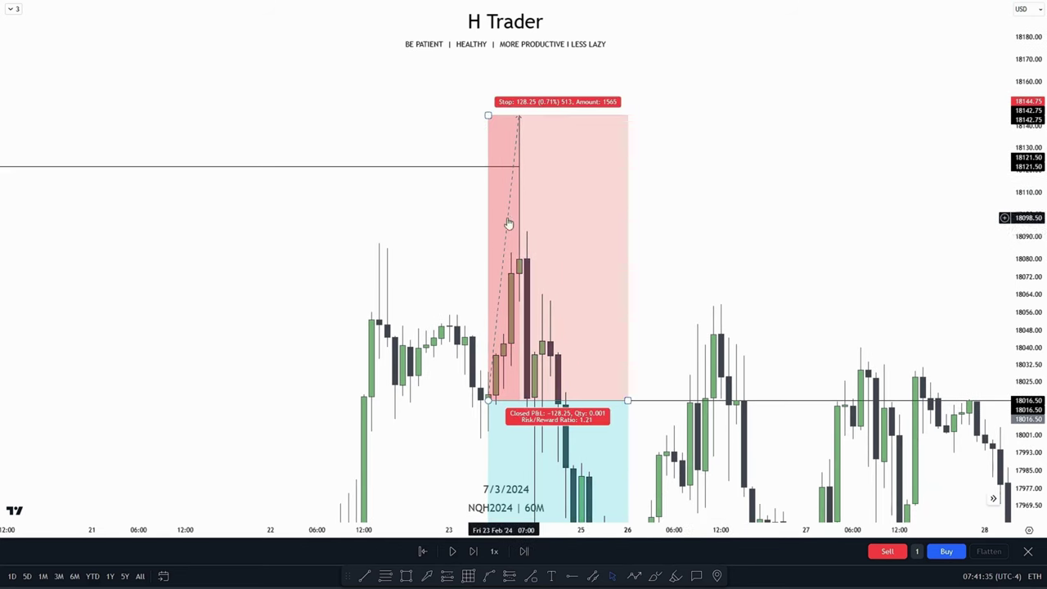
scroll(573, 156, "down", 1)
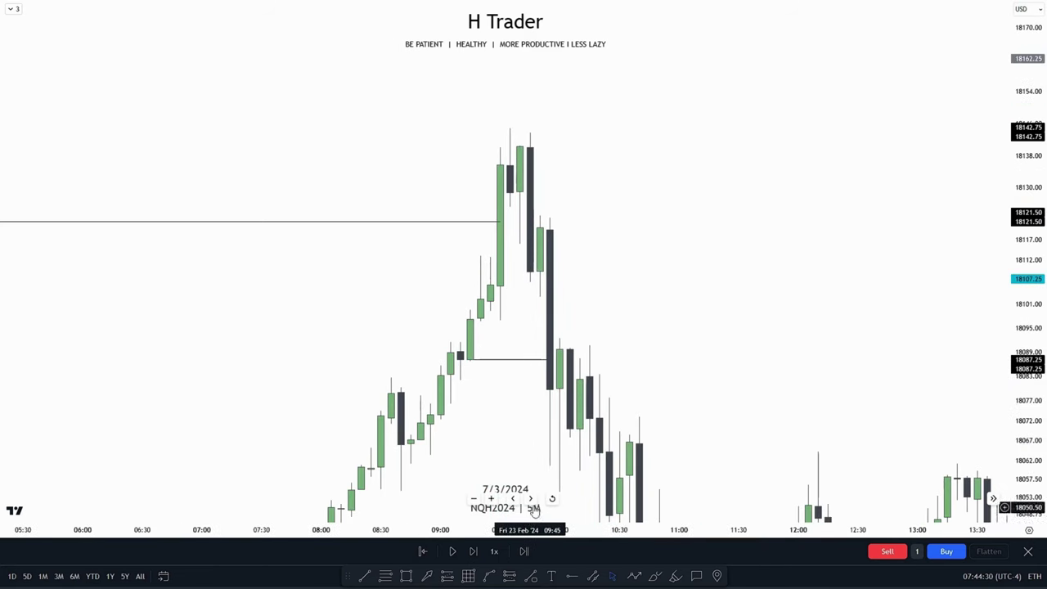
Examine the 5-minute run above the old high at 18121.50 and the drop through the 18087.25 line.
scroll(708, 260, "down", 5)
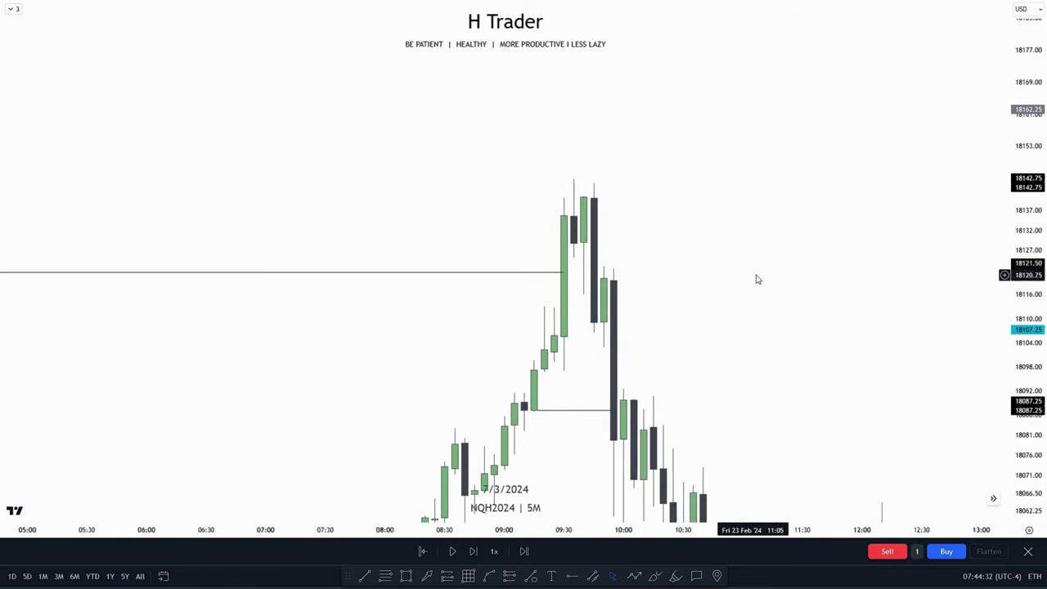
scroll(846, 251, "down", 5)
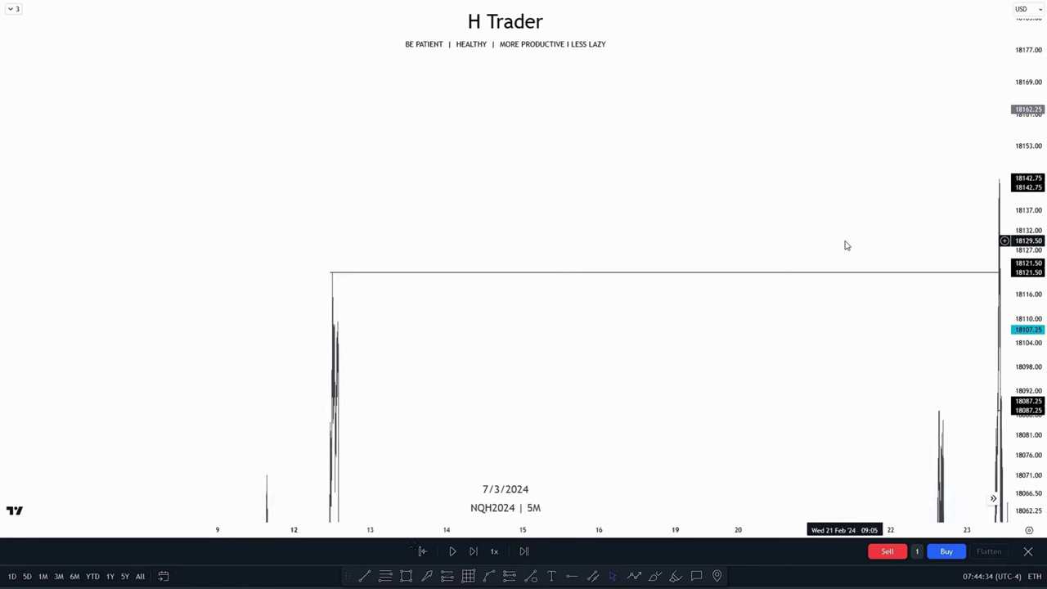
scroll(843, 244, "up", 8)
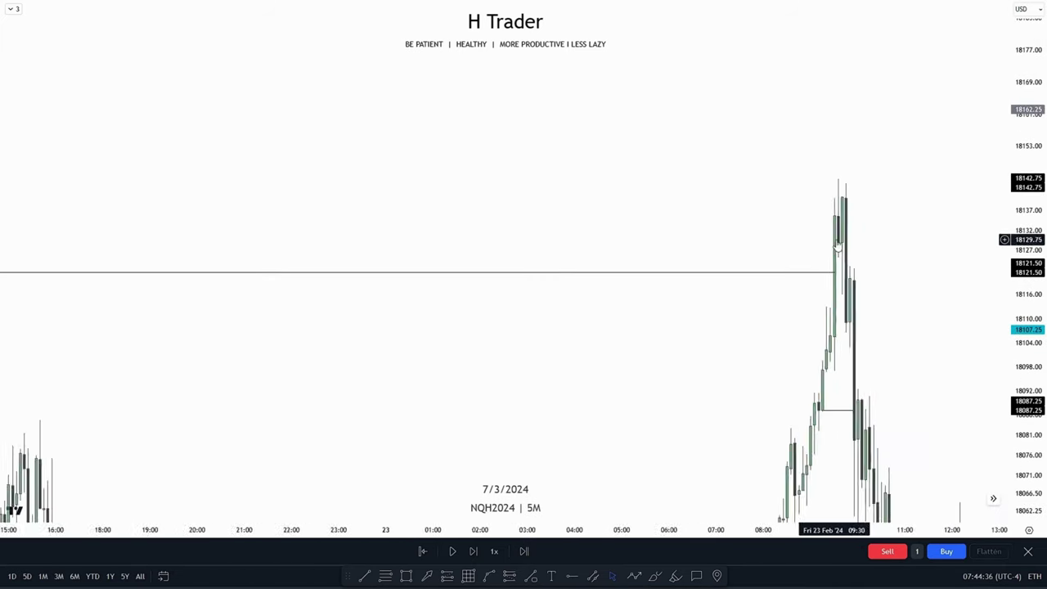
scroll(527, 350, "up", 2)
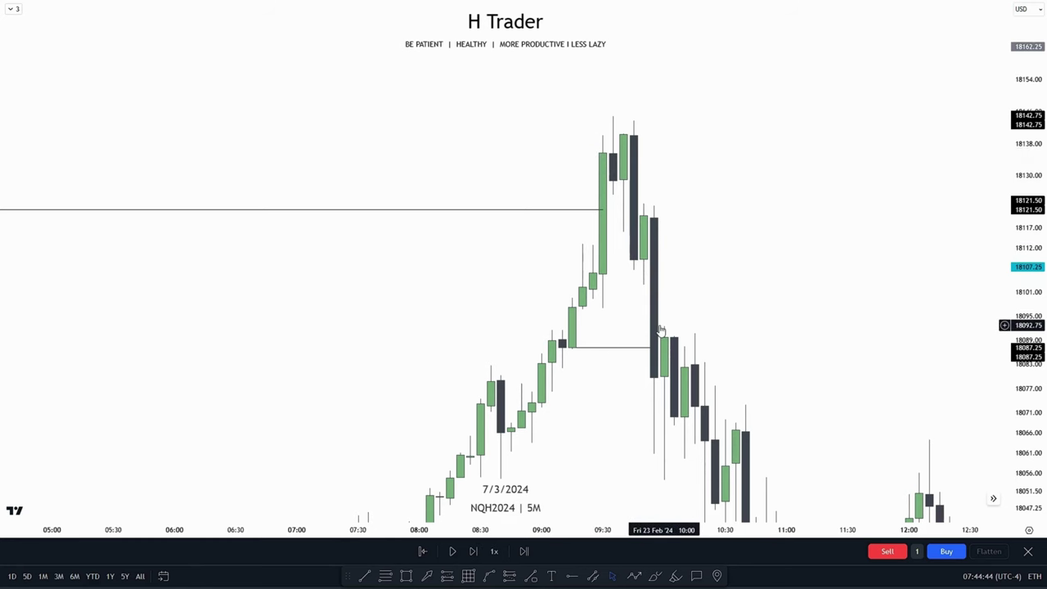
Extend the 18087.25 line on the 5-minute chart horizontally to about 10:35 on 23 Feb.
left_click_drag(774, 332, 701, 233)
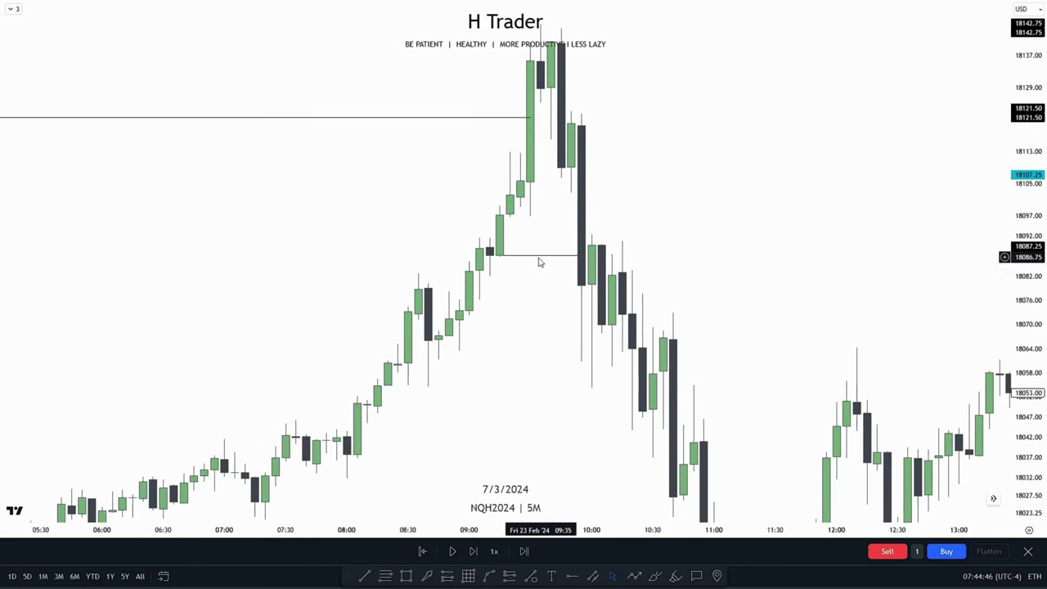
left_click_drag(638, 215, 553, 350)
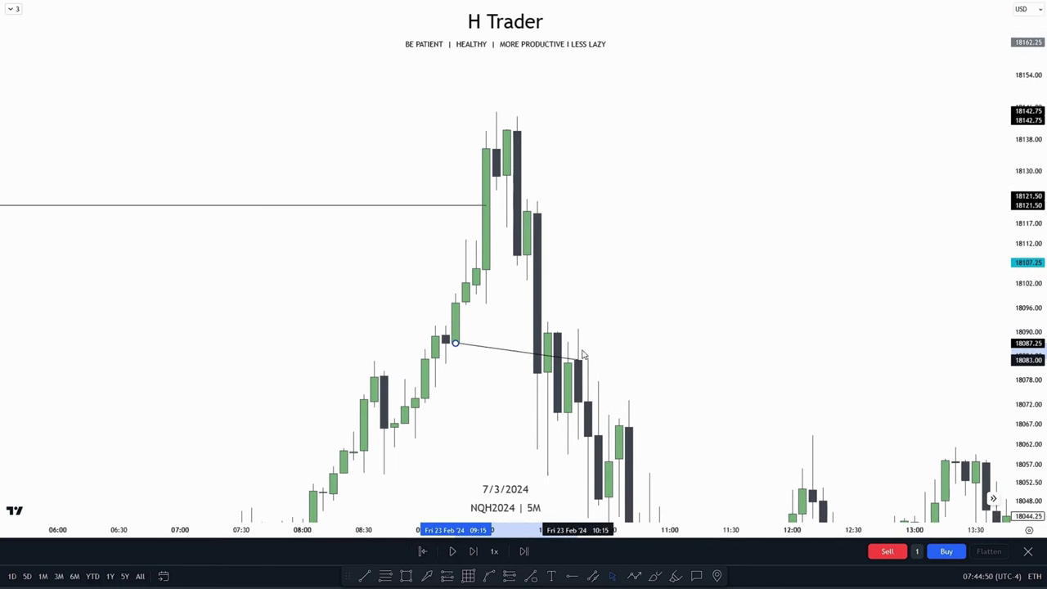
left_click(635, 358)
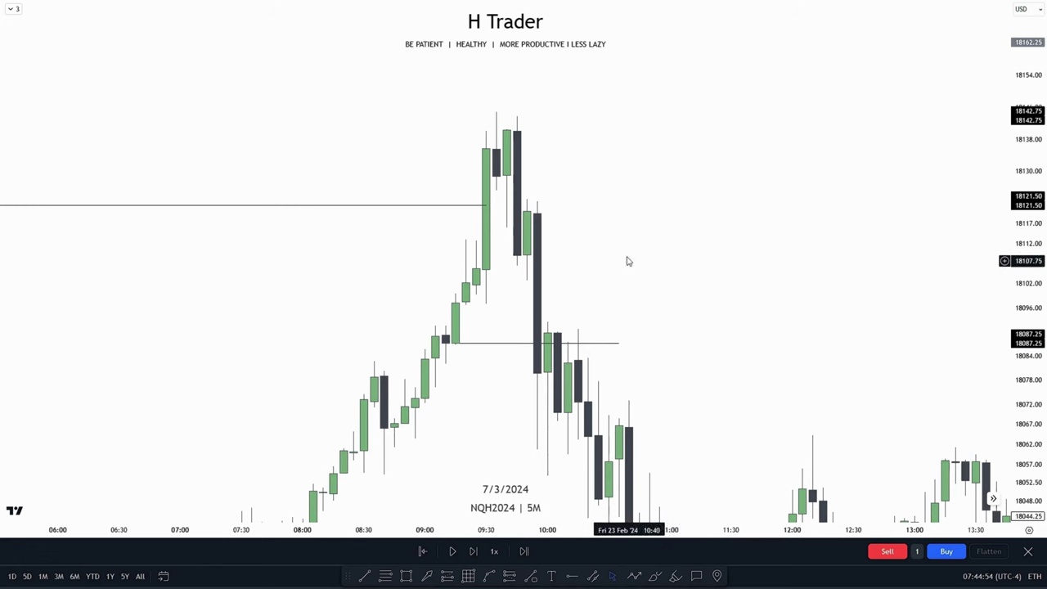
left_click_drag(626, 217, 690, 248)
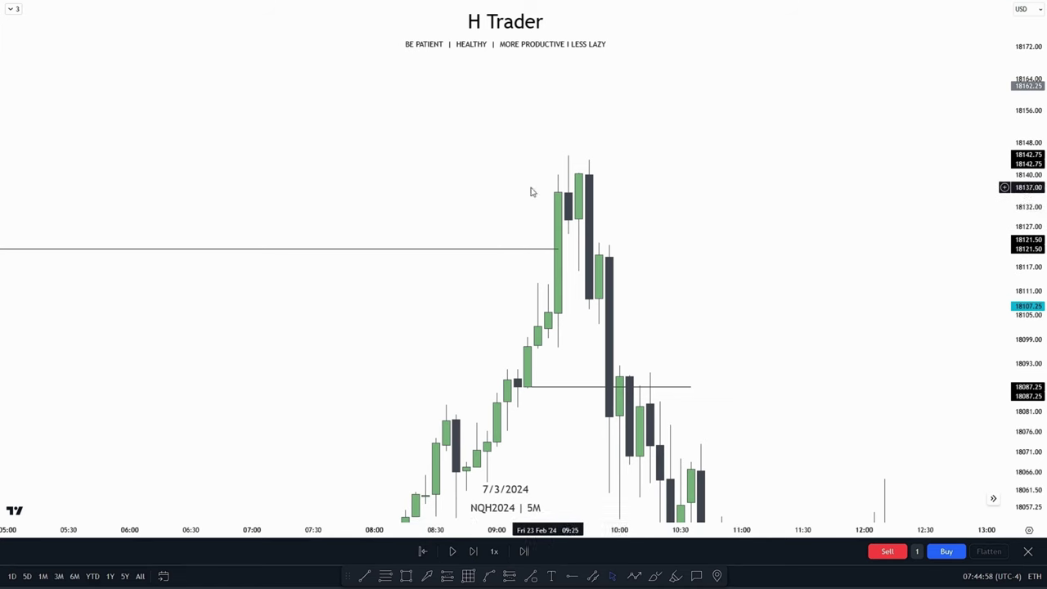
Place a short position on the 5-minute chart with its entry at the start of the 18087.25 line.
left_click_drag(797, 356, 617, 404)
left_click(508, 576)
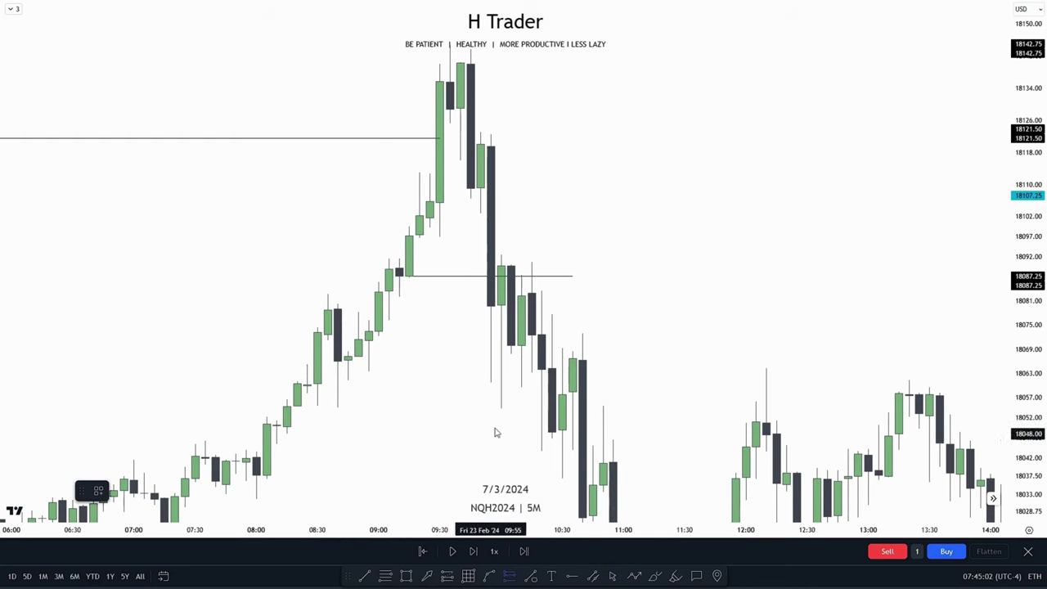
left_click(409, 275)
scroll(707, 347, "down", 3)
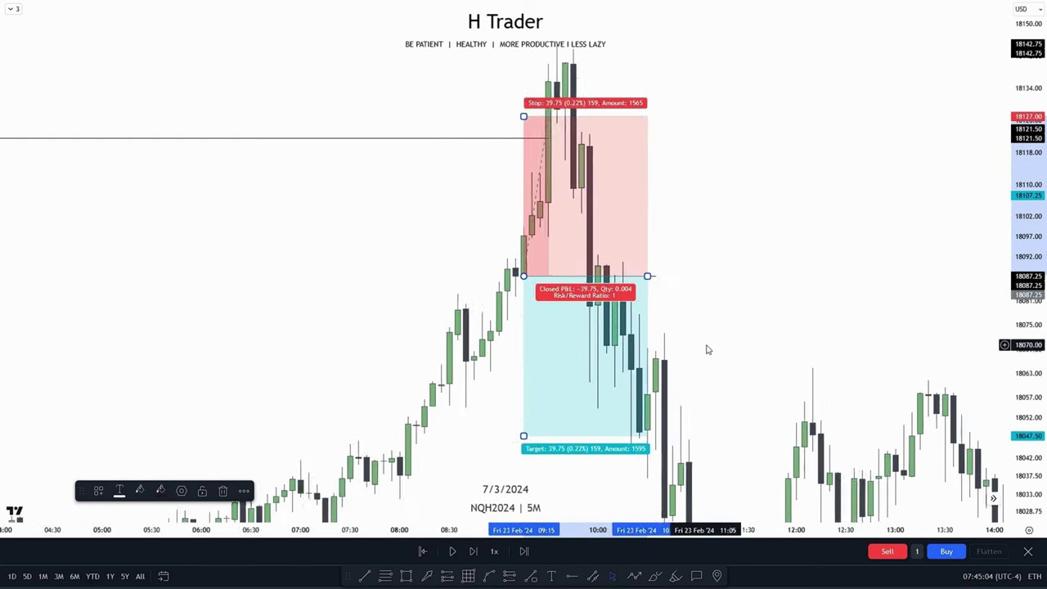
Set the 5-minute short position's stop at about 18140.50 near the highs and its target at 17999.25, level with the 04:25 low.
left_click_drag(754, 278, 726, 318)
left_click_drag(540, 155, 571, 96)
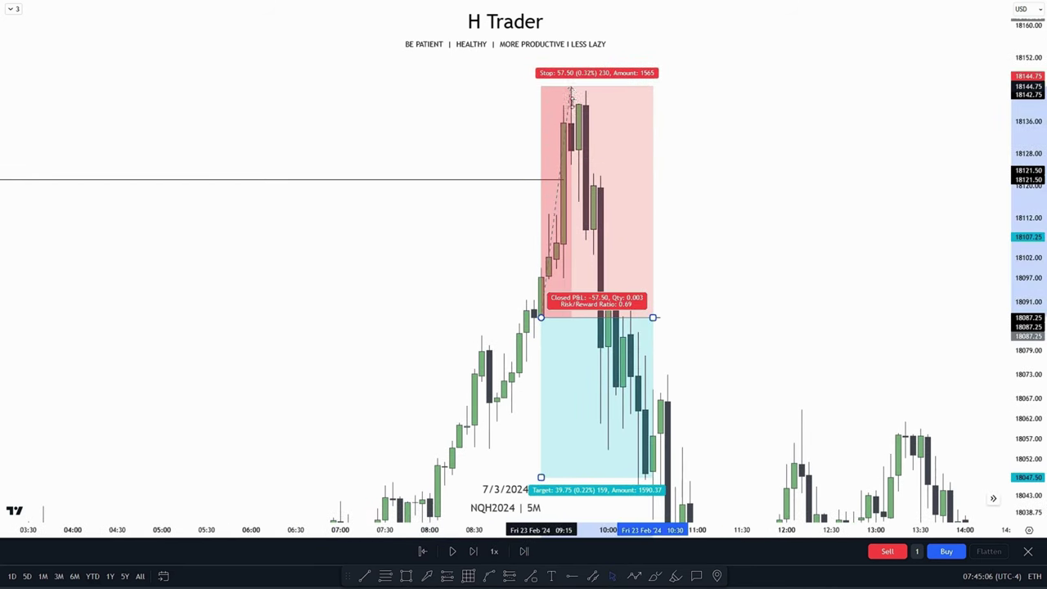
scroll(942, 267, "down", 5)
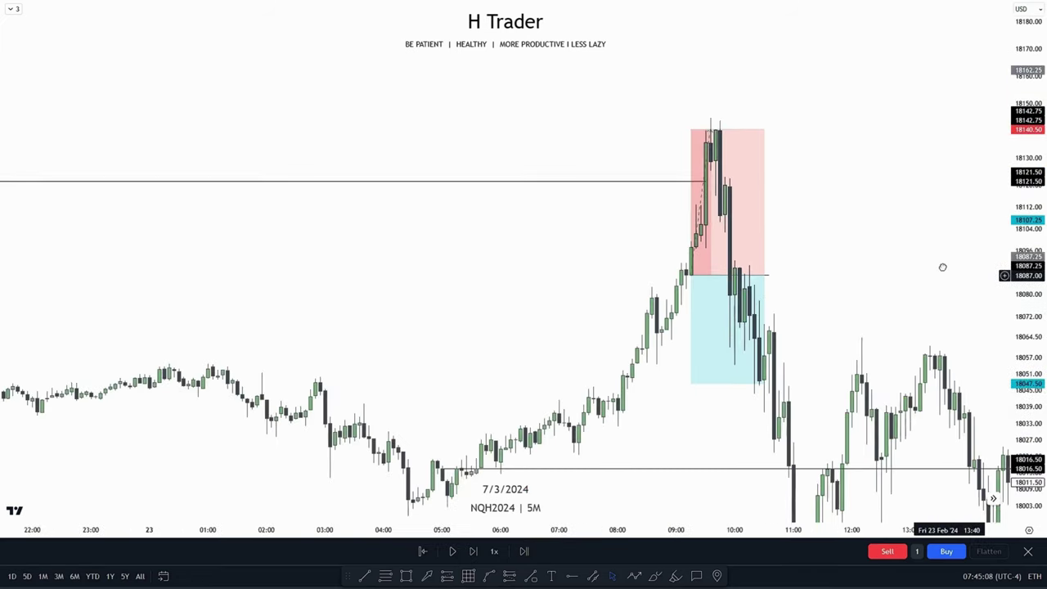
left_click_drag(623, 291, 508, 258)
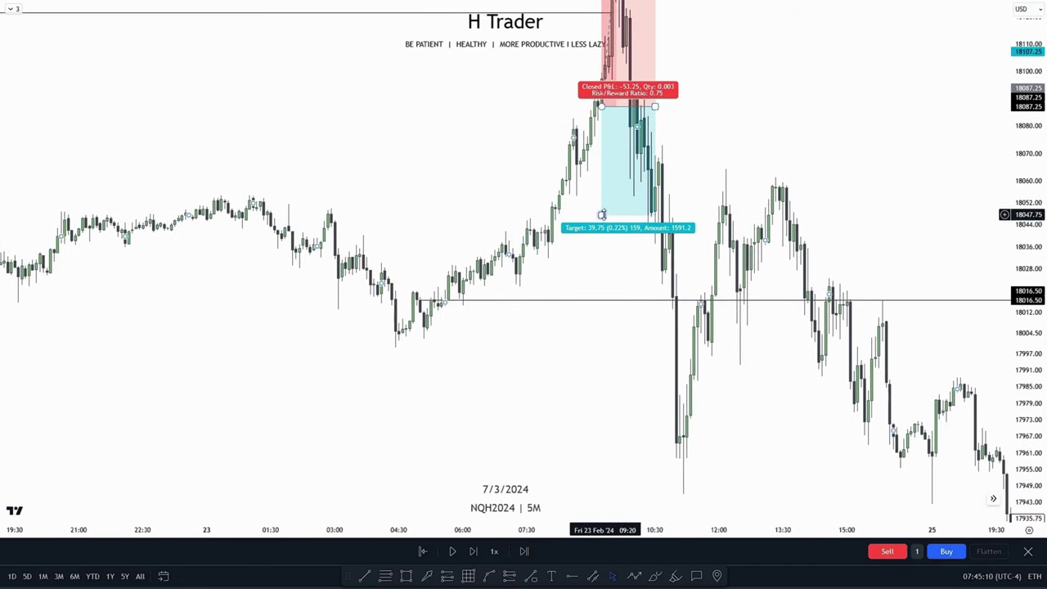
left_click_drag(601, 214, 396, 347)
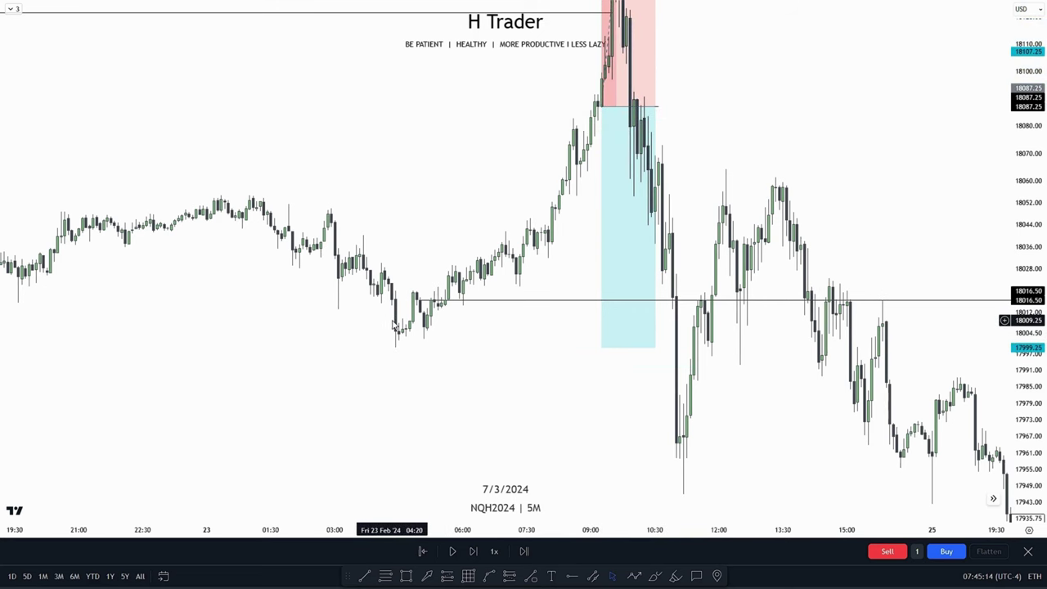
Raise the 5-minute short position's stop to 18144.75, above the highest wick.
left_click_drag(698, 148, 558, 207)
left_click(508, 152)
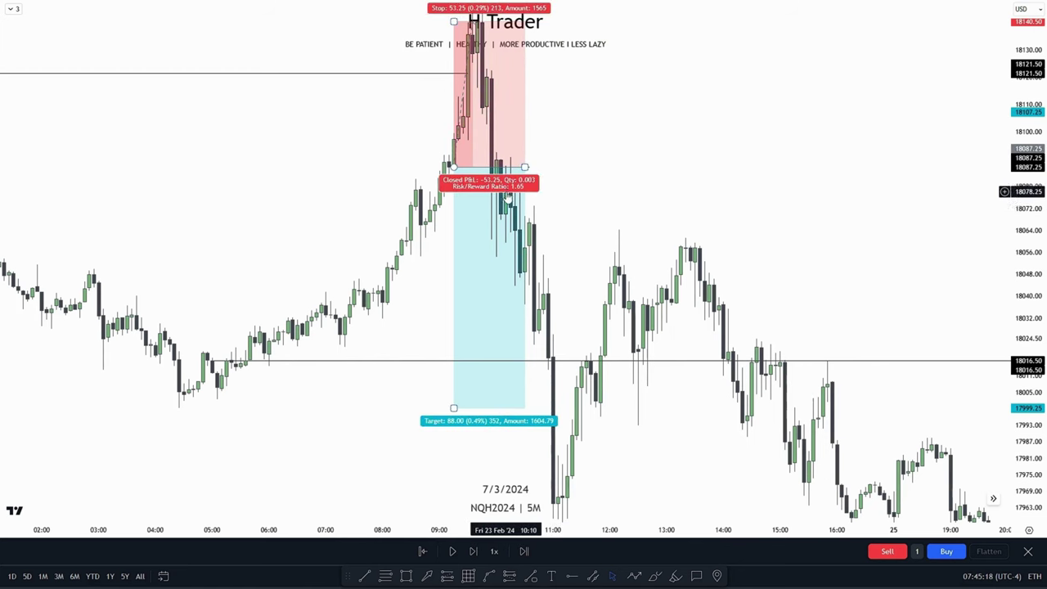
left_click_drag(336, 432, 425, 393)
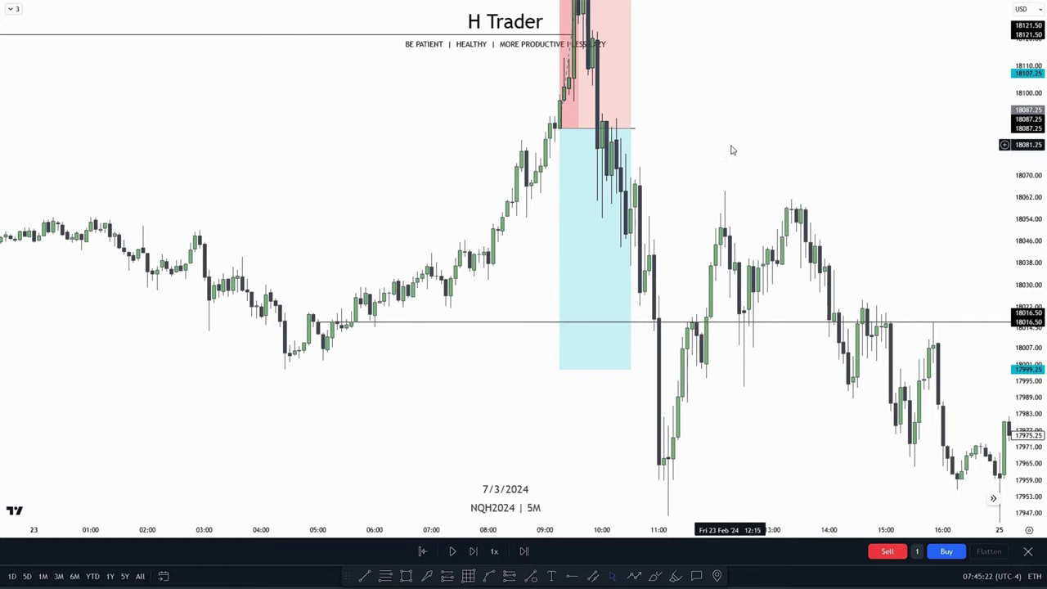
left_click_drag(731, 149, 895, 344)
scroll(845, 320, "up", 3)
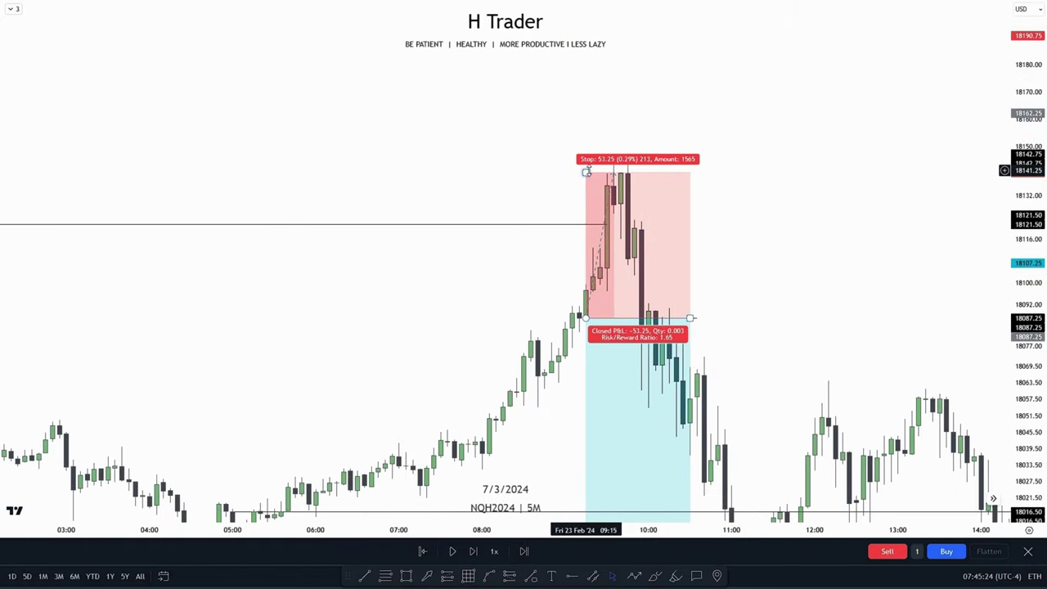
left_click_drag(805, 278, 769, 201)
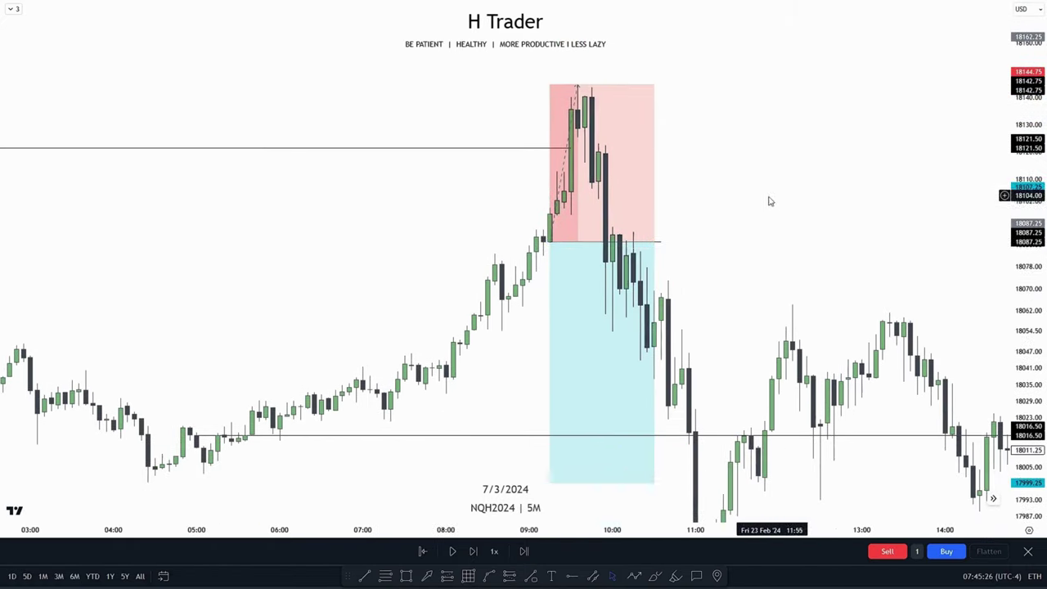
Draw a Fib retracement over the manipulation leg from 18144.75 at 09:35 down to about 18086.75 at 09:15 on 23 Feb.
scroll(676, 232, "up", 1)
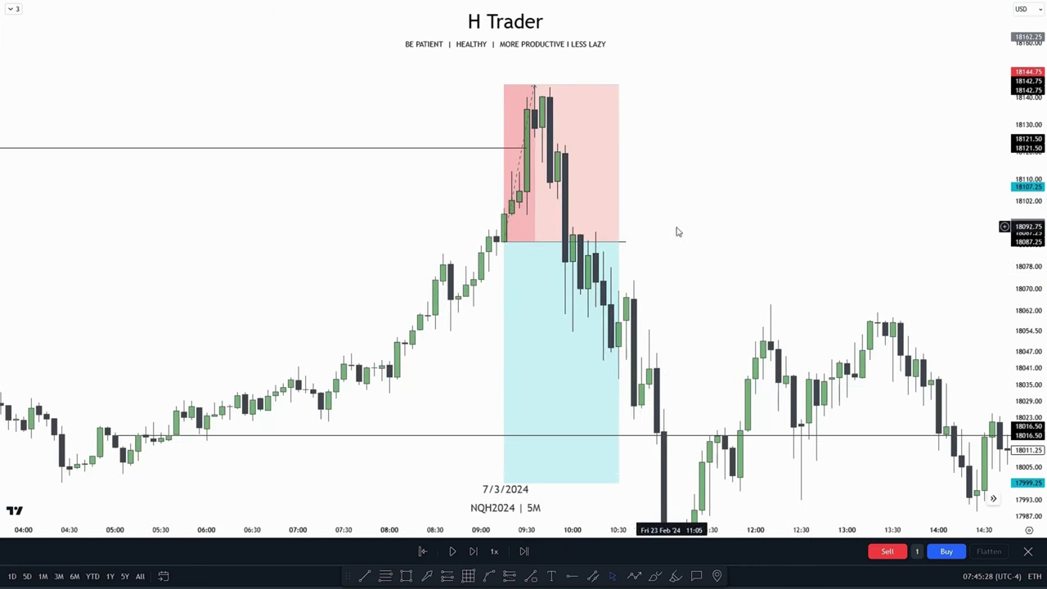
left_click_drag(728, 227, 743, 287)
left_click_drag(1027, 343, 1028, 265)
left_click_drag(706, 362, 696, 369)
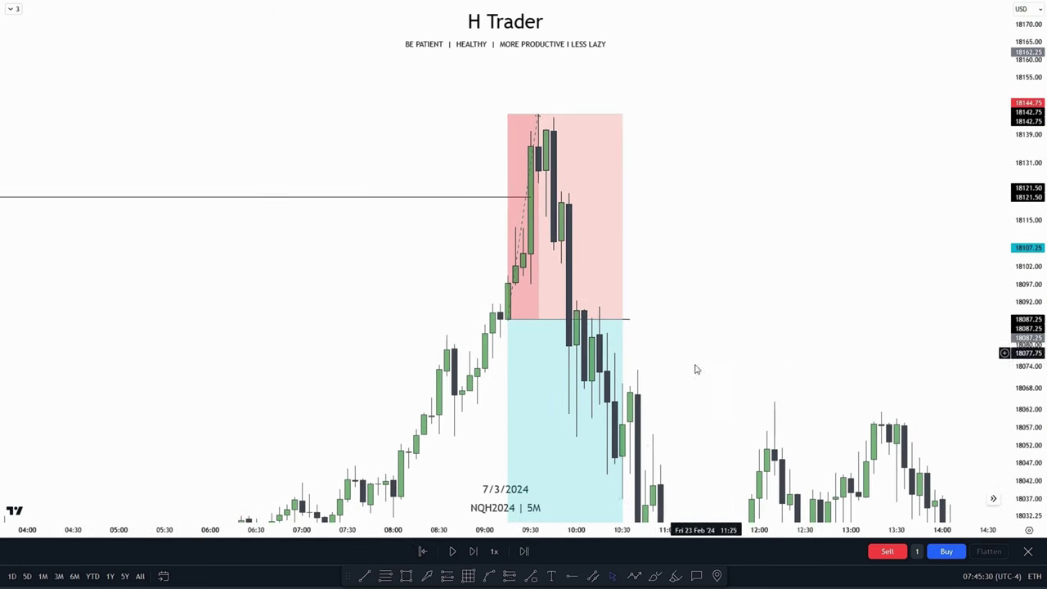
left_click(388, 576)
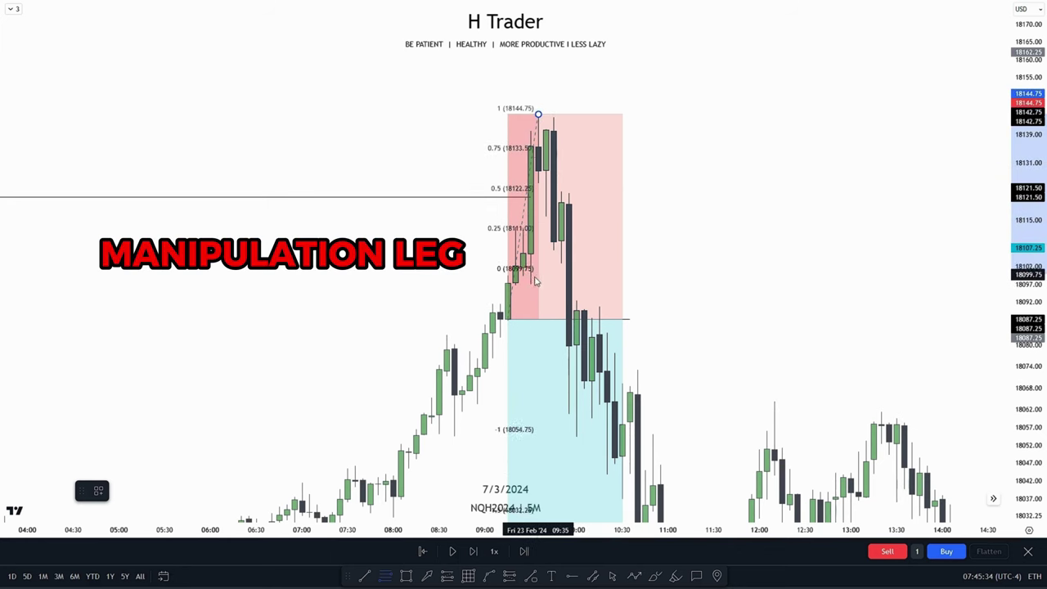
left_click(524, 327)
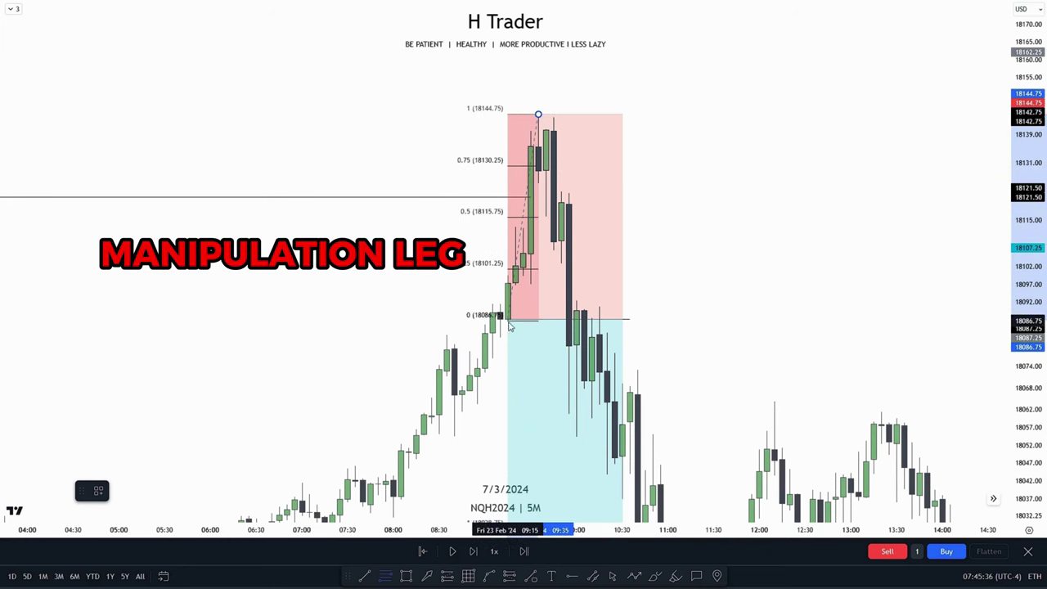
left_click(508, 322)
left_click(773, 278)
Align the 5-minute short position's target with the -1.5 deviation level at 17999.75.
left_click_drag(1041, 143, 1038, 309)
scroll(906, 339, "down", 4)
left_click_drag(908, 310, 828, 114)
scroll(828, 115, "down", 2)
left_click_drag(955, 315, 898, 236)
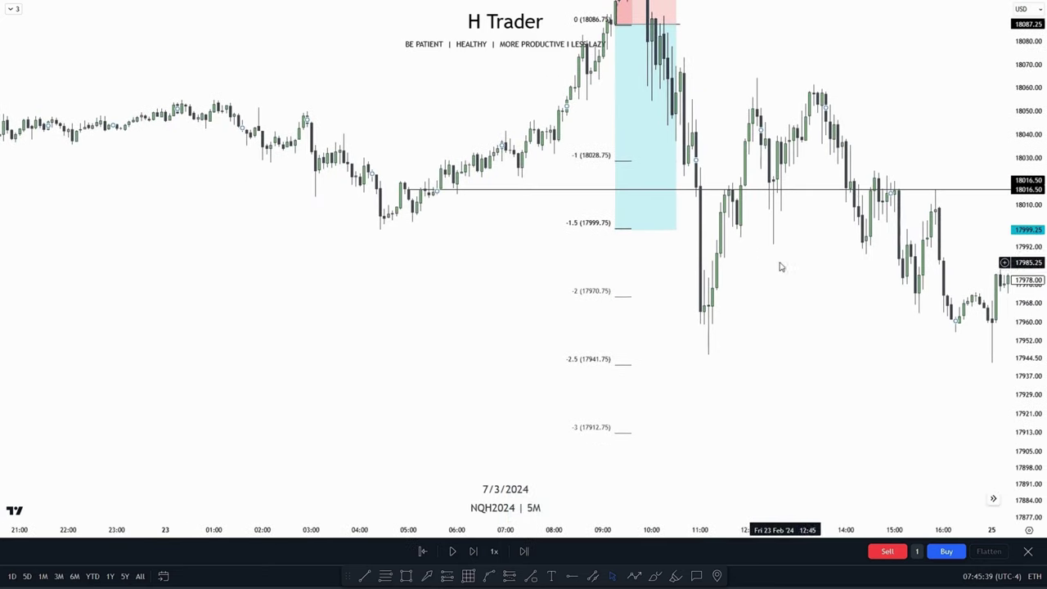
left_click(615, 229)
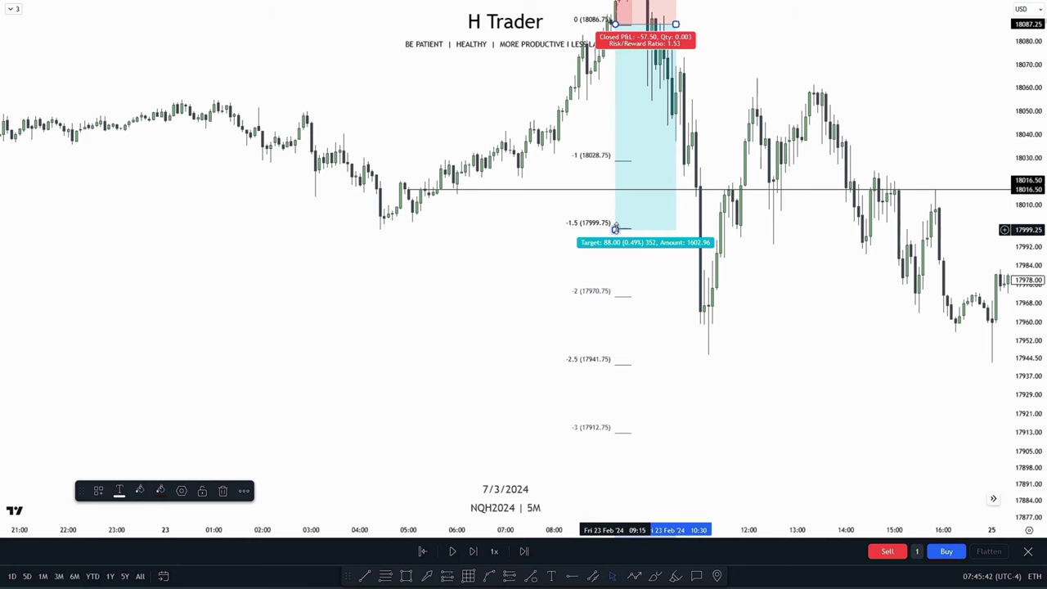
left_click_drag(615, 229, 620, 229)
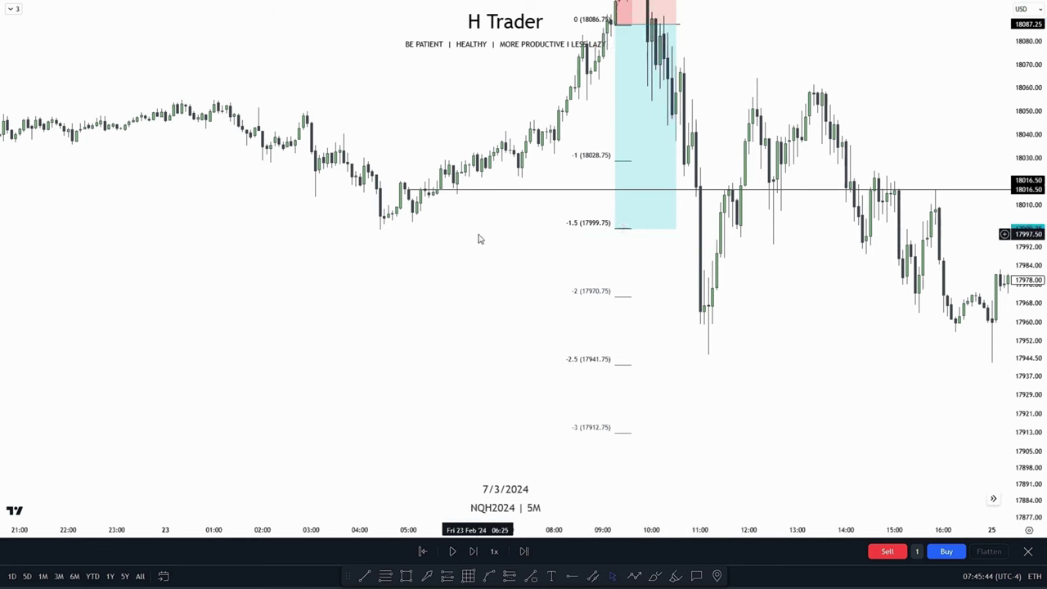
Draw a horizontal trend line at 17999.25 from the 04:25 low to about 11:45 on 23 Feb.
left_click_drag(480, 238, 461, 260)
left_click(364, 577)
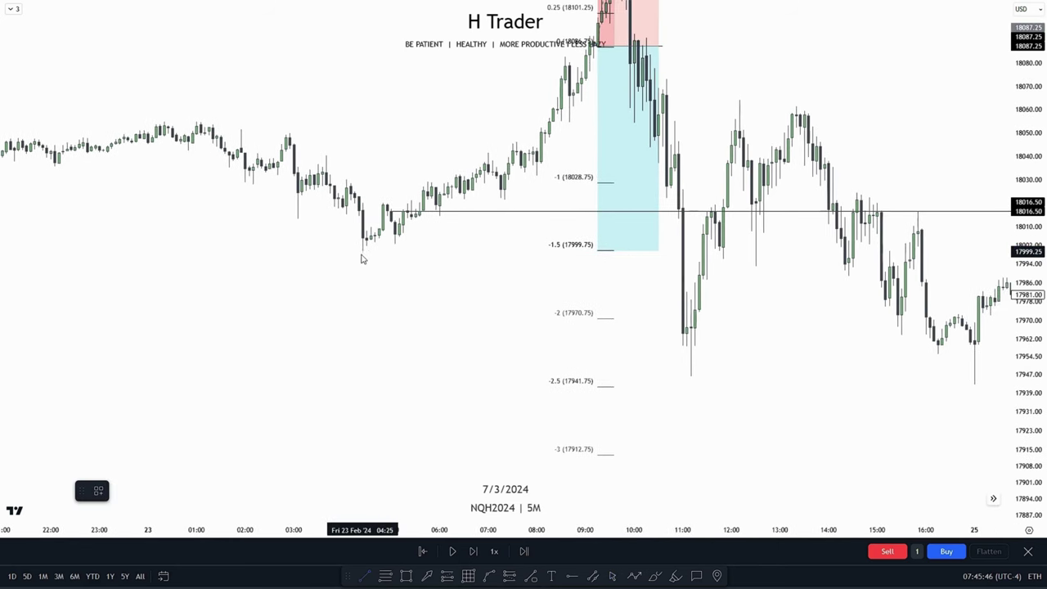
left_click_drag(364, 254, 719, 252)
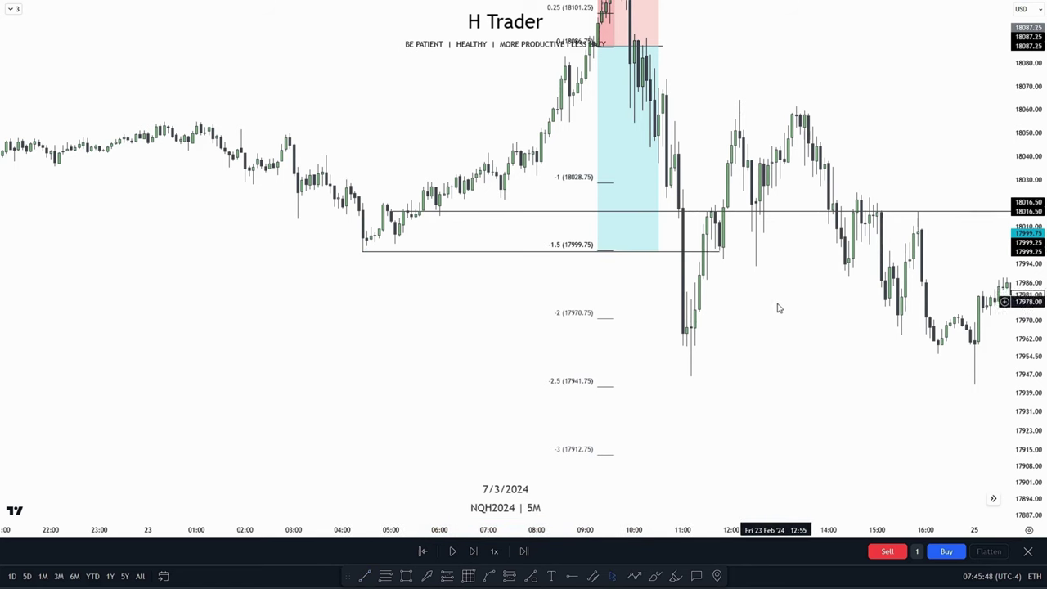
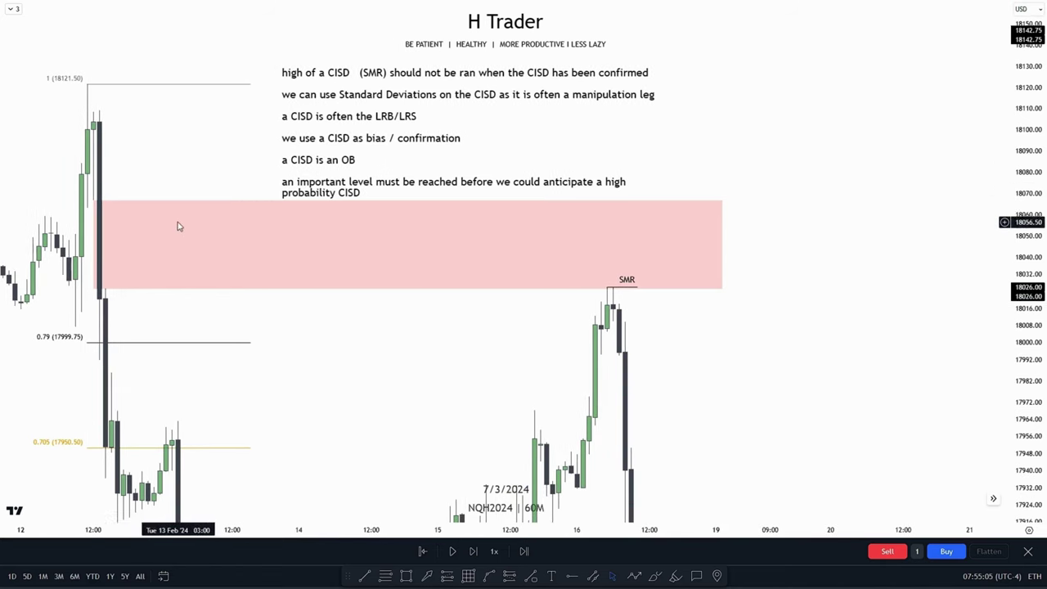
Place a short position on the hourly chart entering at 18006.50 on 16 Feb 05:00, with its stop at 18025.75 near the SMR high.
left_click_drag(536, 335, 519, 311)
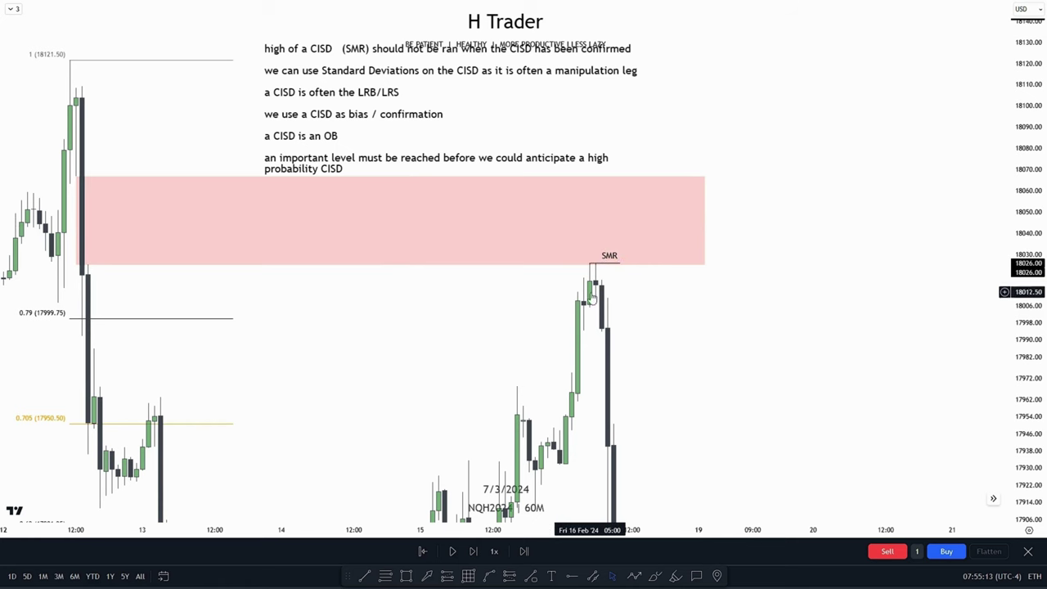
left_click(507, 576)
left_click(586, 316)
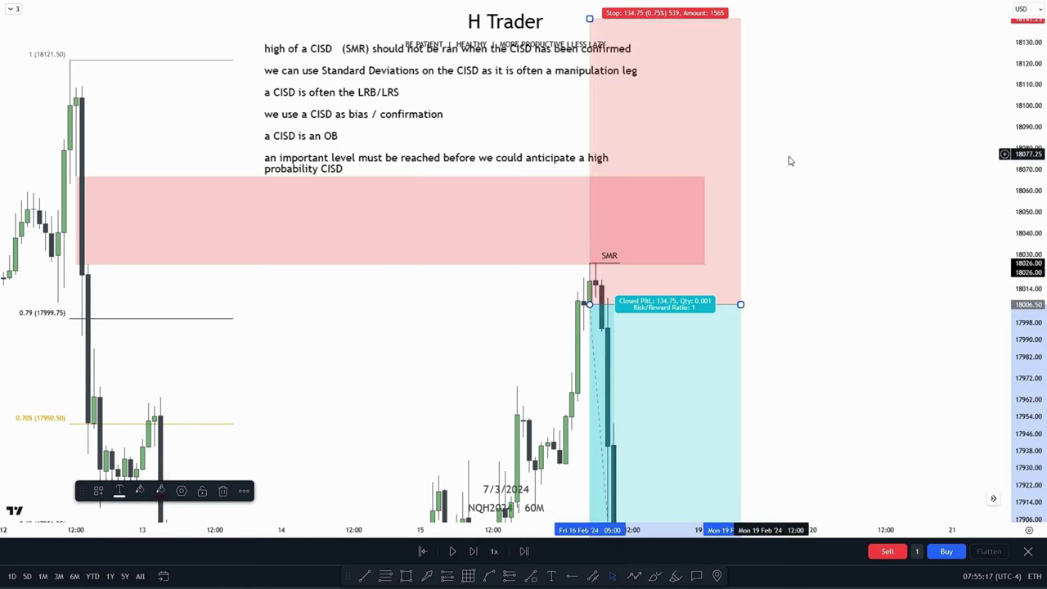
left_click_drag(589, 12, 598, 264)
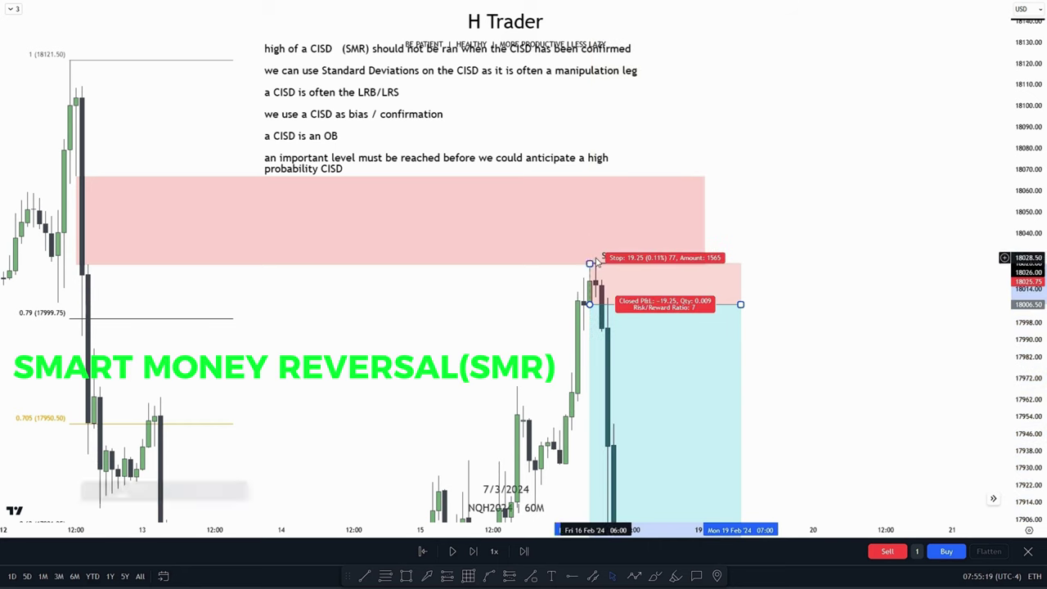
Set the hourly short position's target to 17909.25, and delete the position from the chart.
left_click(848, 299)
left_click_drag(954, 333, 923, 191)
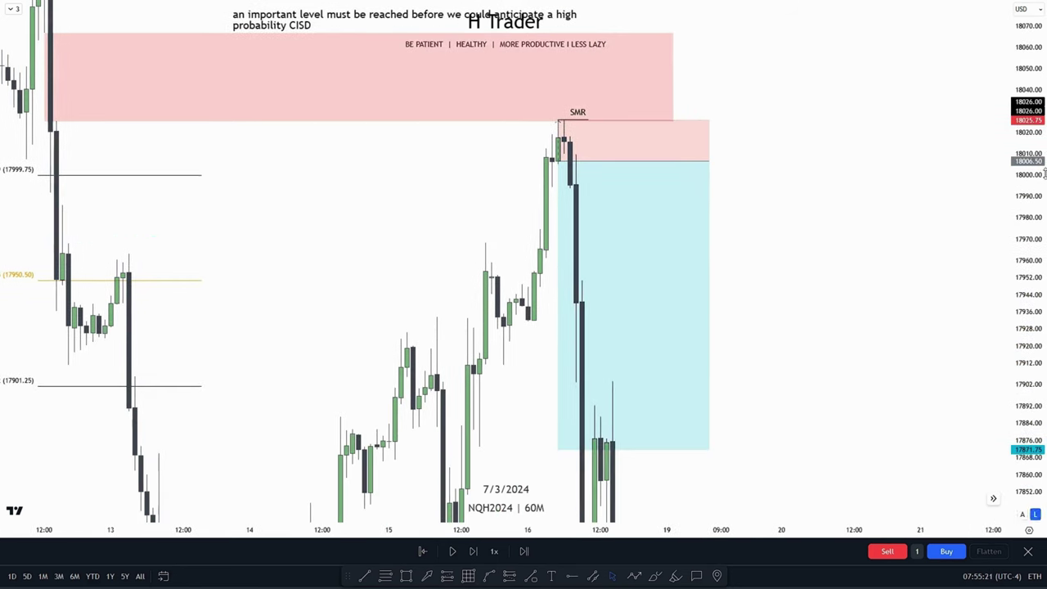
left_click_drag(559, 449, 560, 369)
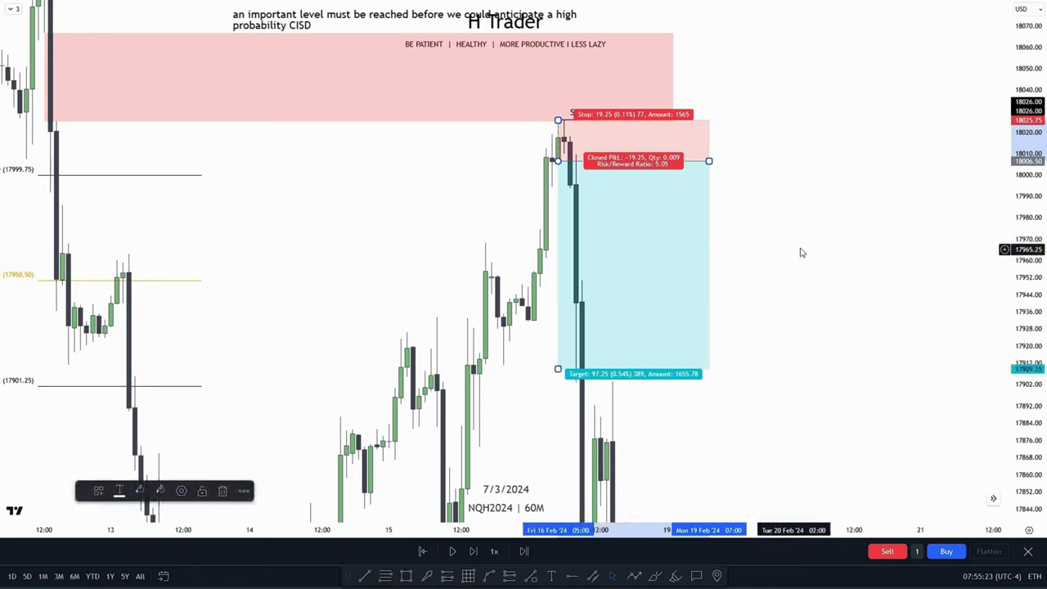
key("Delete")
Examine the CISD notes, the red zone and the candles around the SMR high on the hourly chart.
left_click_drag(784, 282, 844, 405)
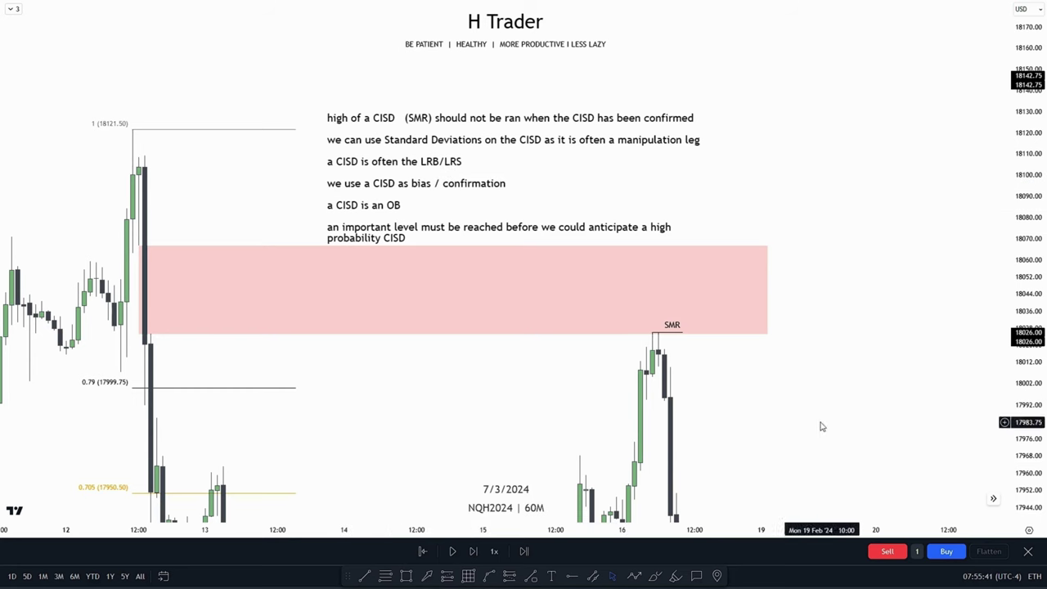
left_click_drag(764, 394, 760, 365)
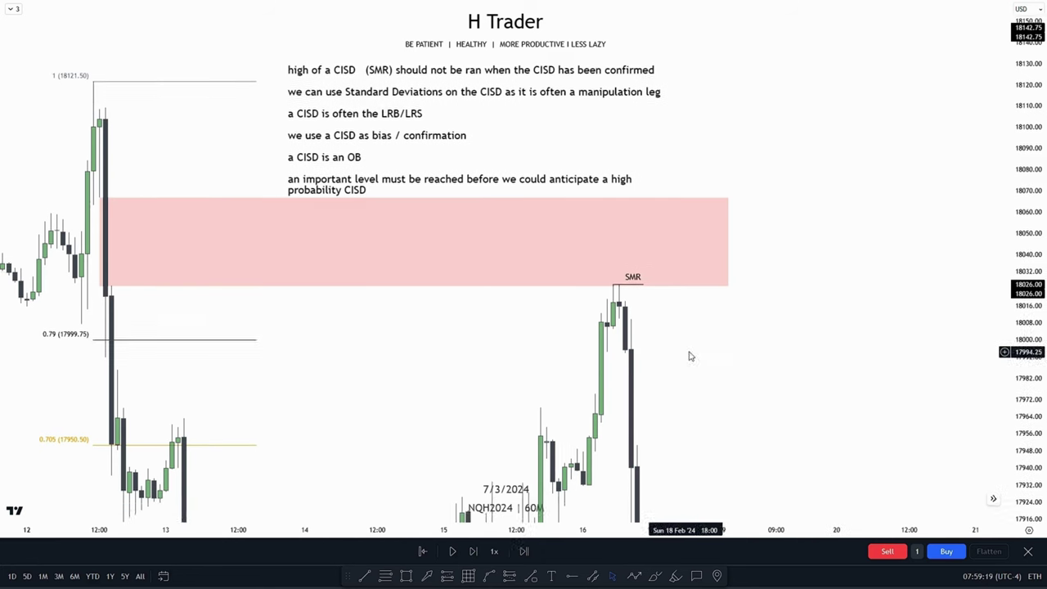
left_click_drag(687, 373, 708, 365)
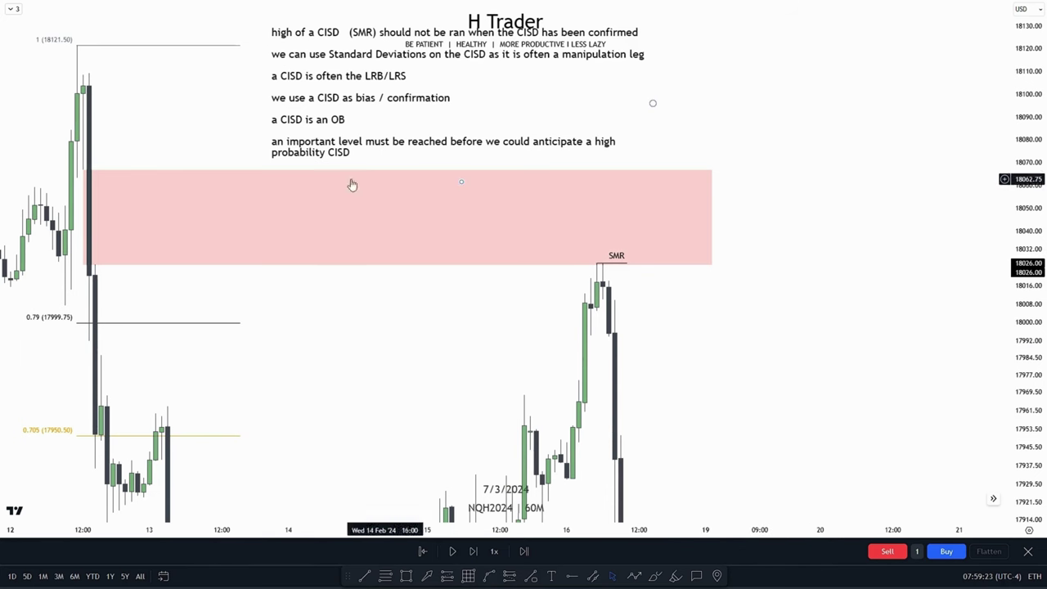
left_click_drag(831, 370, 836, 364)
left_click_drag(1027, 359, 1025, 329)
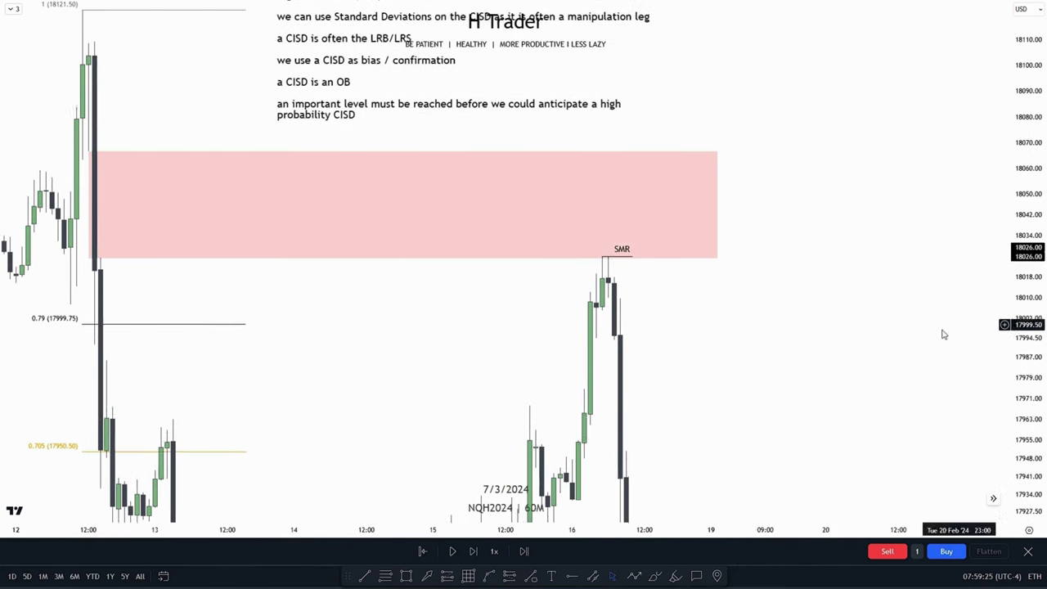
scroll(818, 351, "up", 3)
left_click_drag(704, 366, 722, 362)
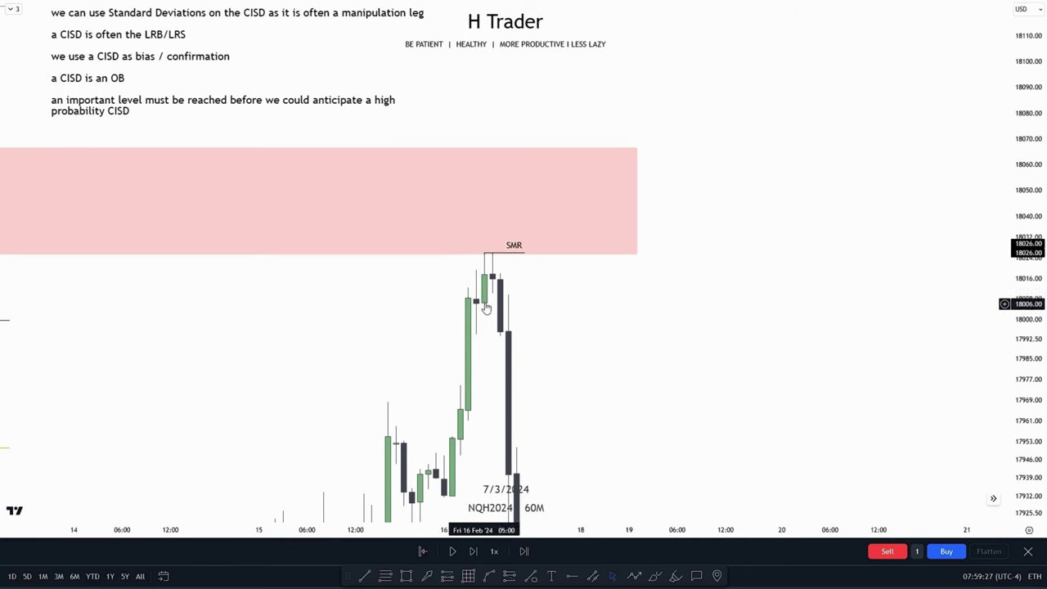
left_click_drag(710, 275, 741, 269)
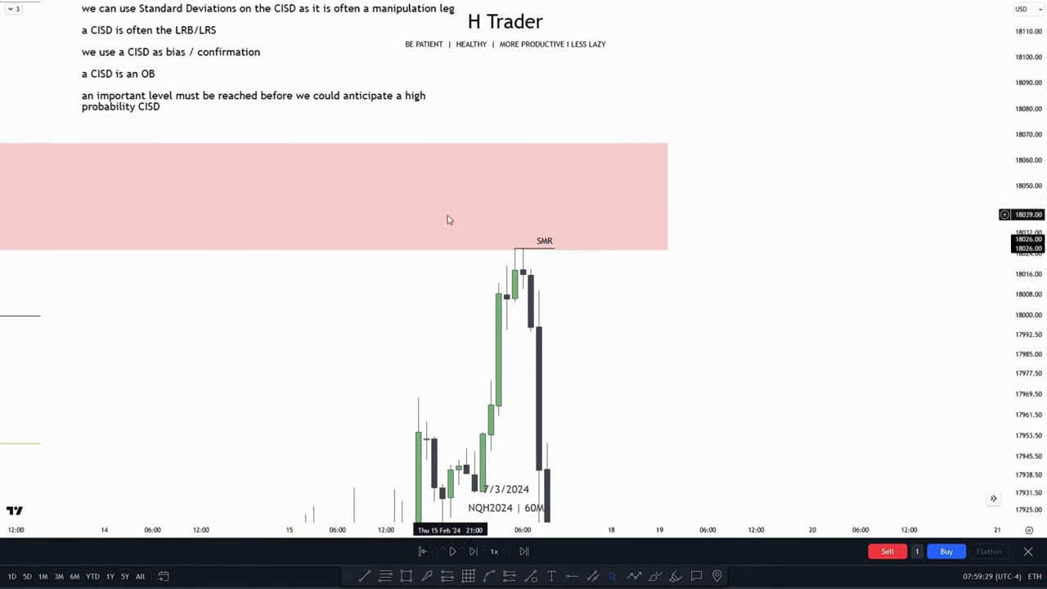
Place a short position on the hourly chart entering at 18006.50 on 16 Feb 05:00, with its stop at the 18026.00 SMR line.
left_click_drag(670, 345, 684, 326)
left_click_drag(591, 408, 563, 421)
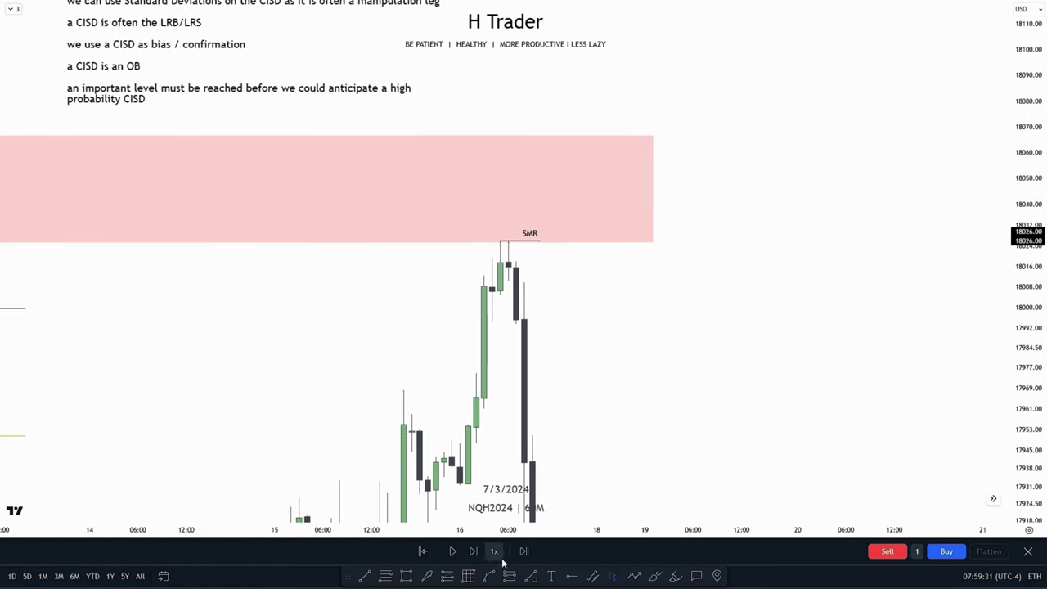
left_click(501, 290)
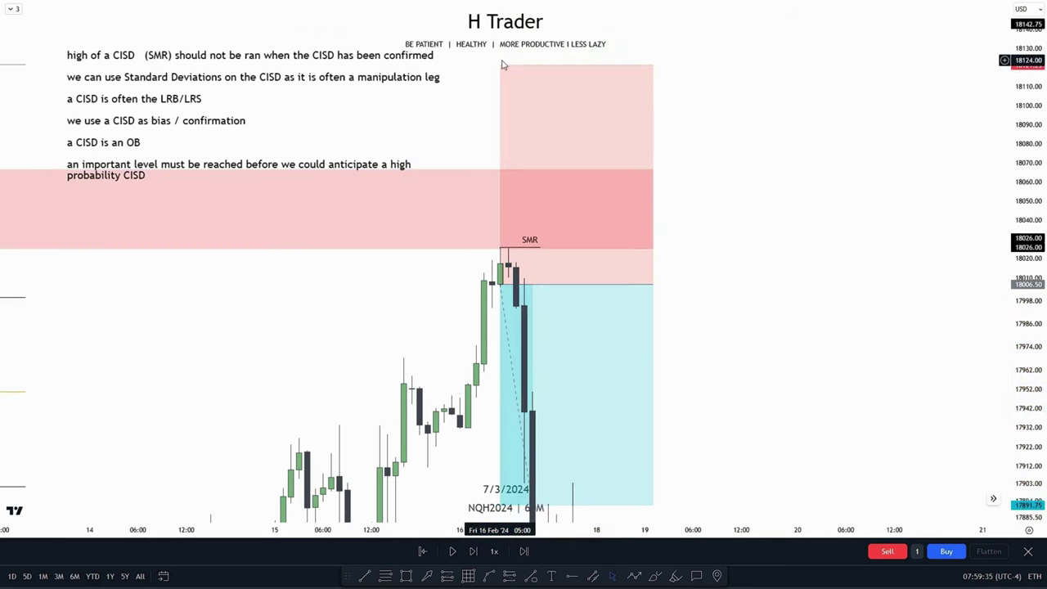
left_click_drag(499, 65, 496, 239)
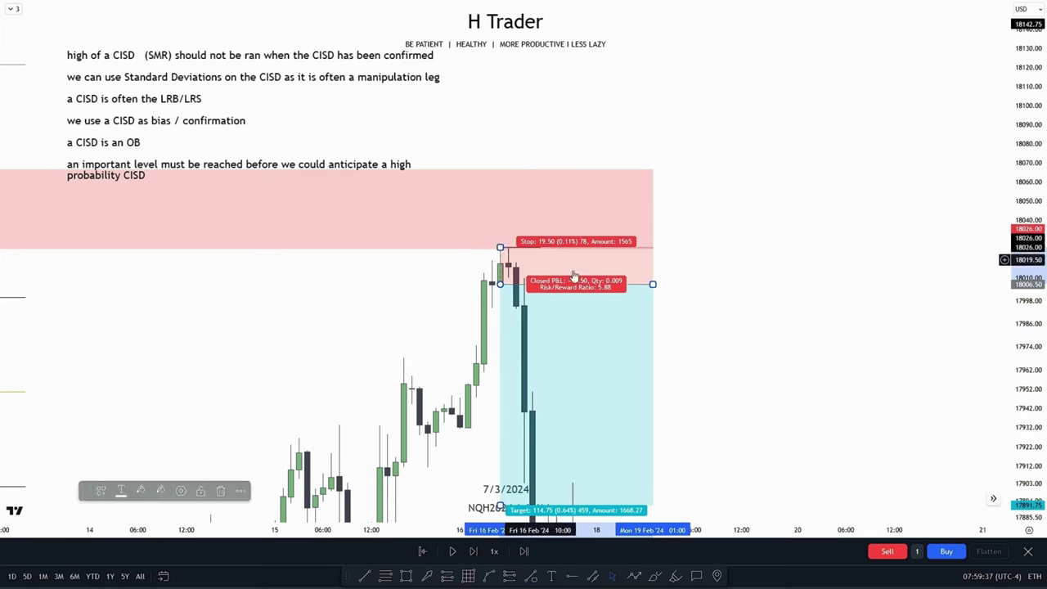
Examine the hourly short position's 18006.50 entry against the candles just before and after the SMR high.
left_click_drag(756, 315, 763, 316)
left_click_drag(1028, 445, 1028, 286)
left_click_drag(792, 340, 853, 296)
scroll(853, 296, "up", 2)
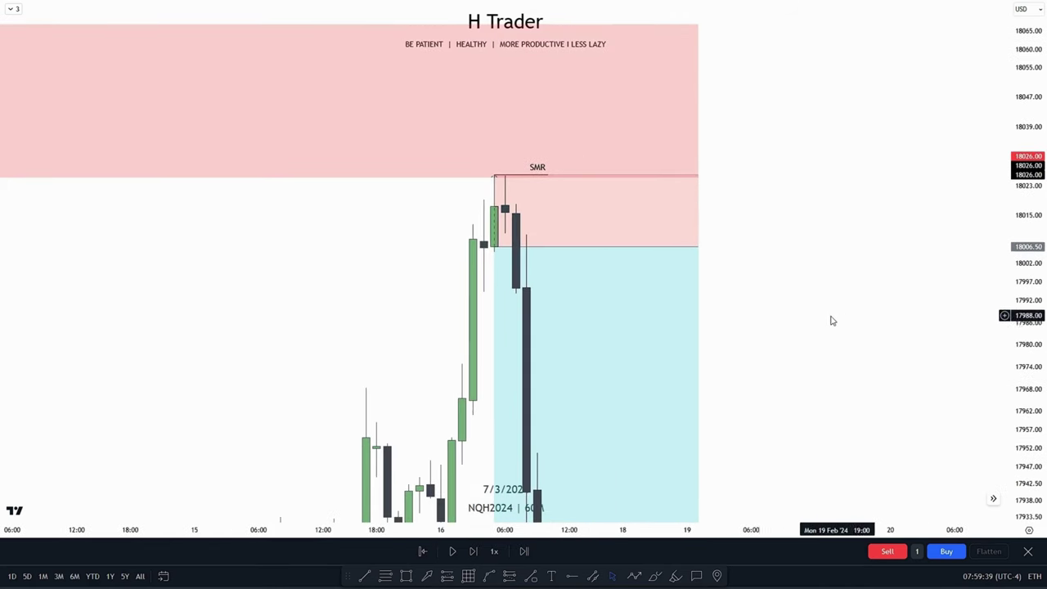
left_click(506, 249)
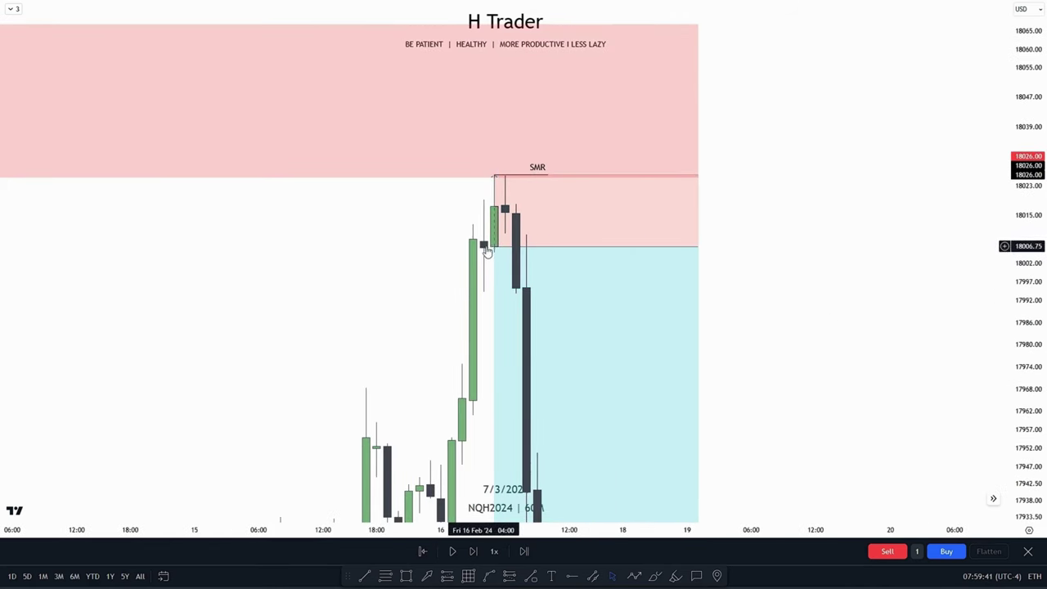
left_click(424, 278)
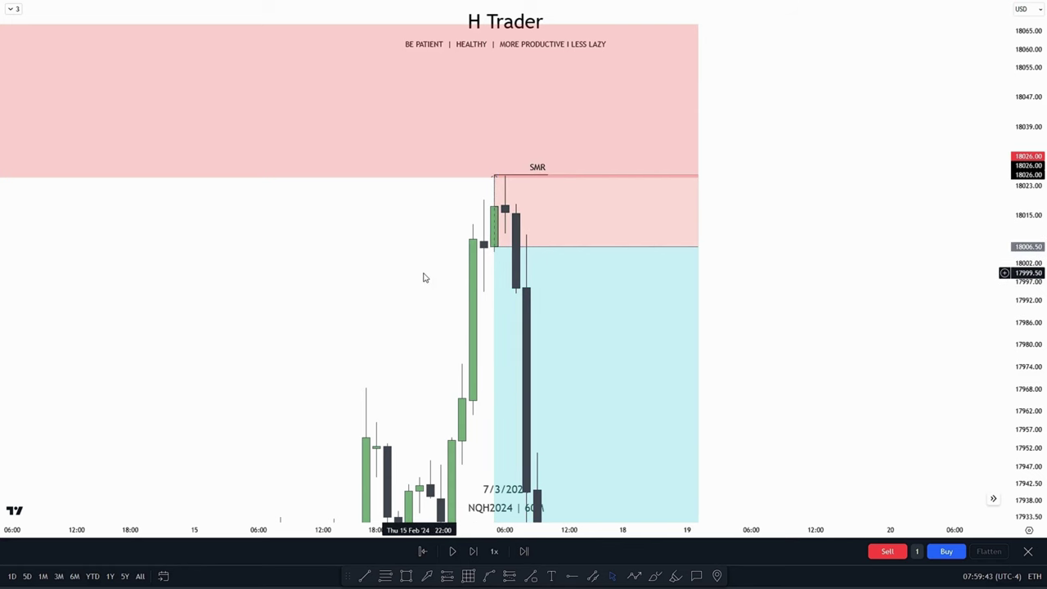
Set the hourly short position's target to 17911.25.
left_click_drag(843, 269, 875, 311)
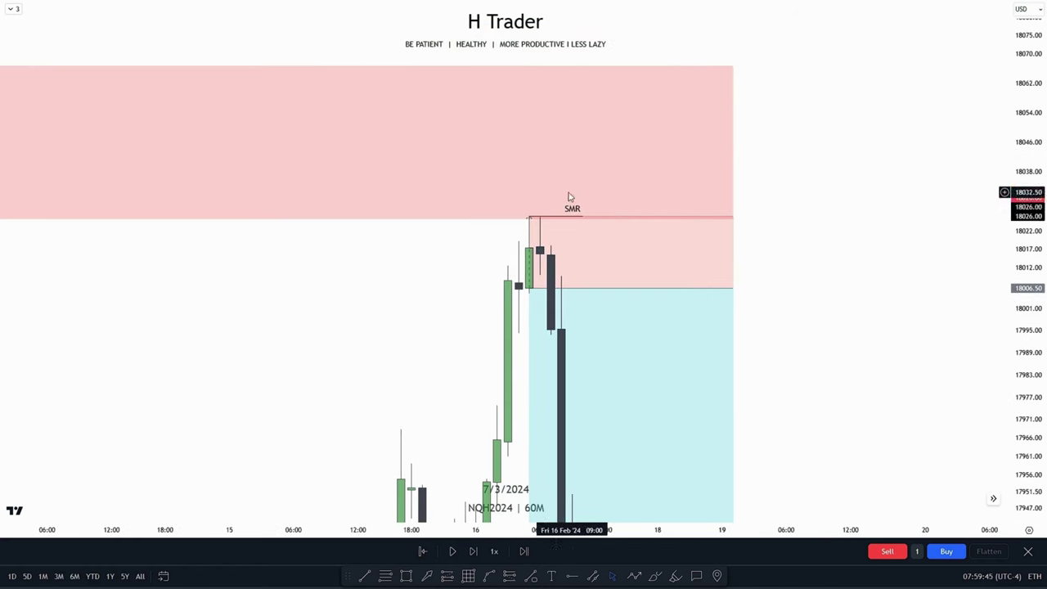
left_click(632, 251)
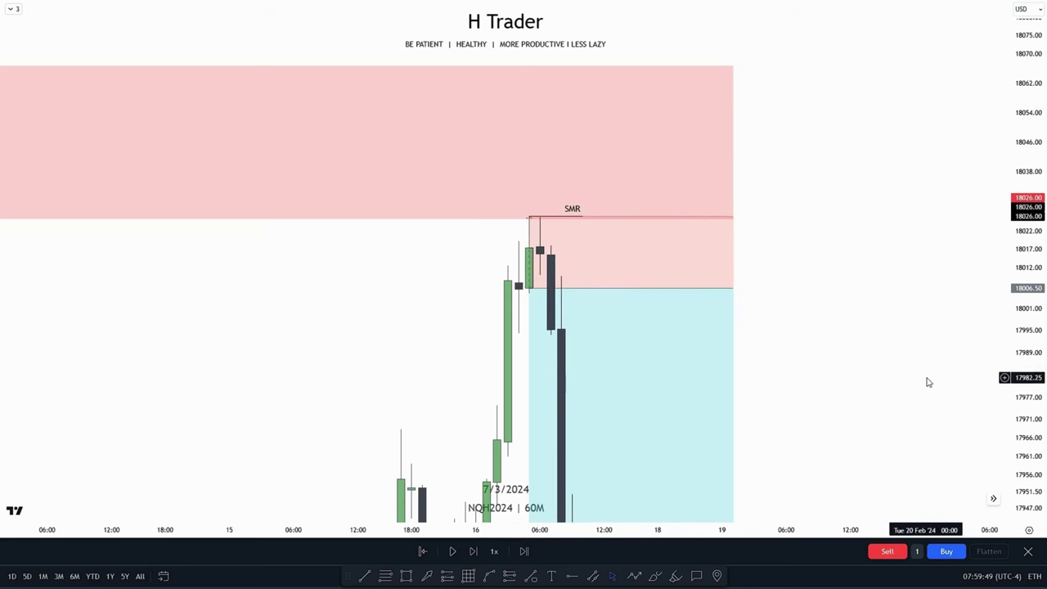
left_click_drag(927, 381, 911, 313)
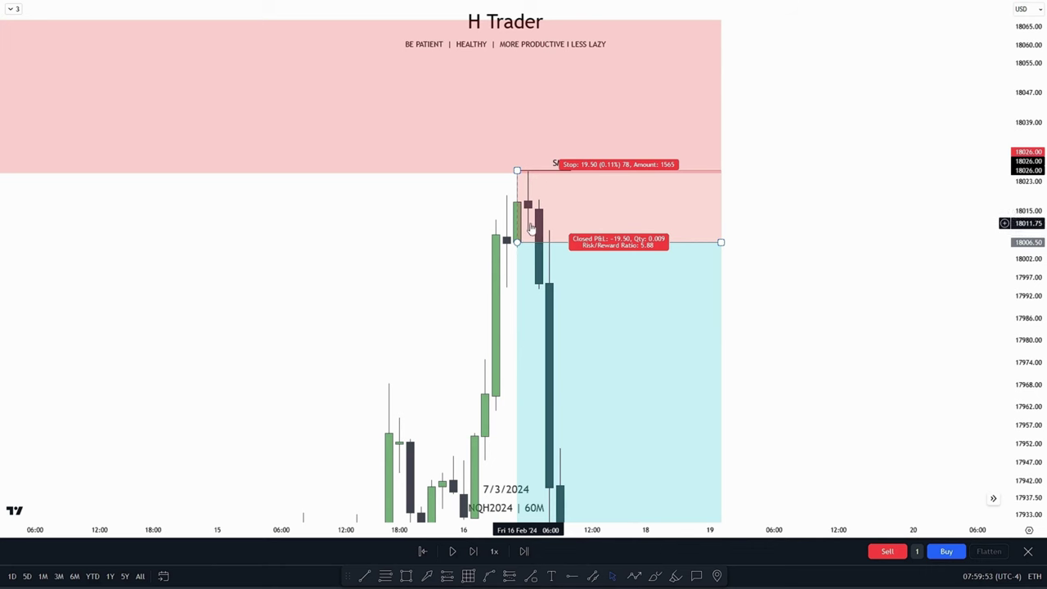
left_click_drag(544, 239, 566, 202)
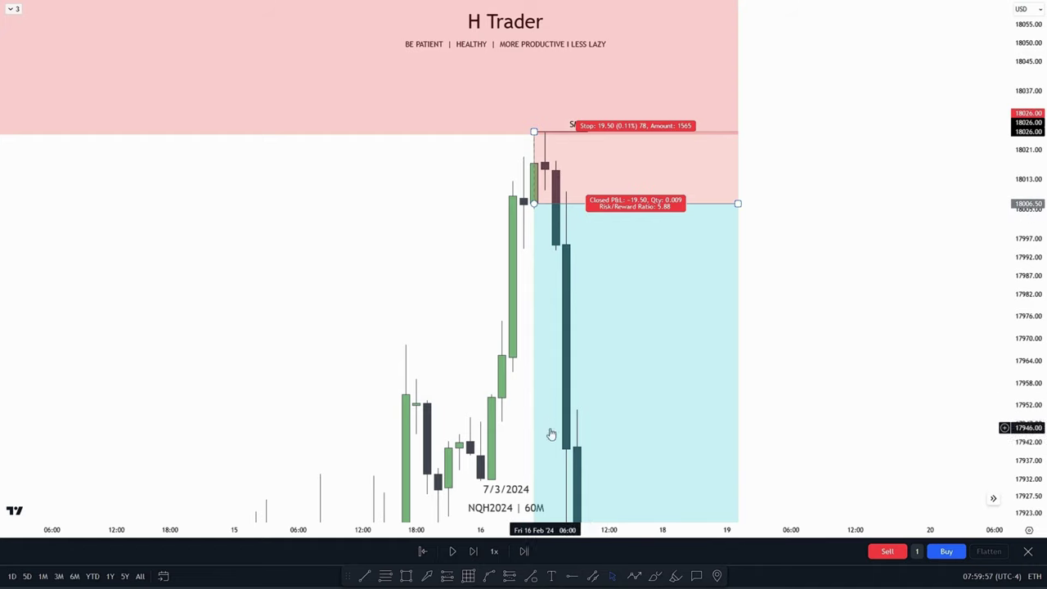
left_click_drag(932, 406, 930, 275)
left_click_drag(1037, 196, 802, 238)
scroll(953, 425, "down", 2)
scroll(953, 425, "down", 3)
left_click_drag(601, 223, 540, 196)
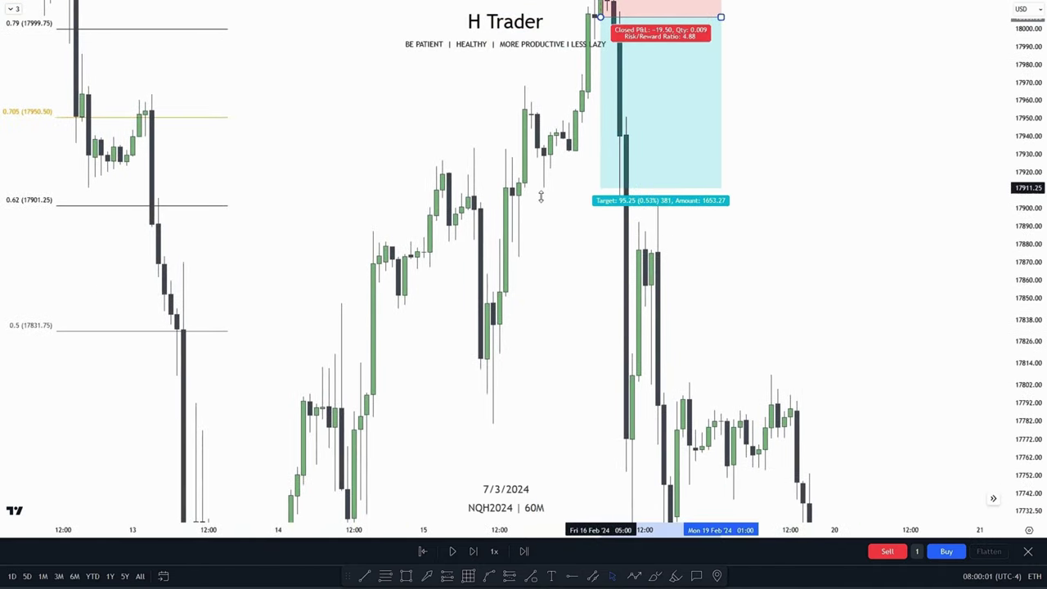
Examine the hourly short entry against the red zone, the SMR high and the candles that follow it.
left_click_drag(888, 177, 895, 341)
left_click_drag(1032, 341, 1028, 184)
left_click_drag(837, 180, 913, 328)
left_click_drag(1037, 330, 1045, 255)
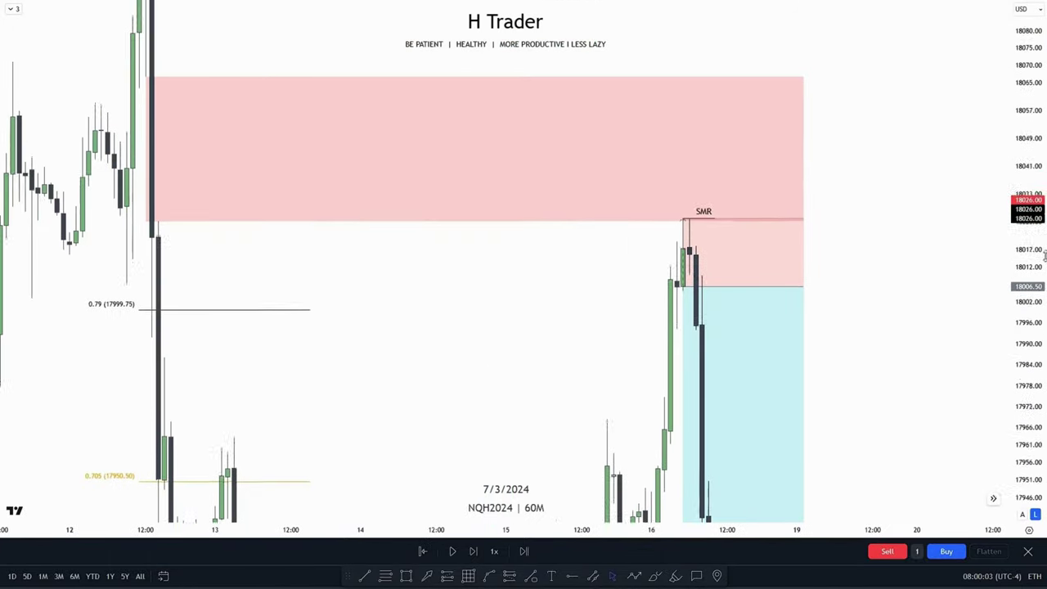
scroll(816, 259, "up", 2)
scroll(545, 273, "up", 1)
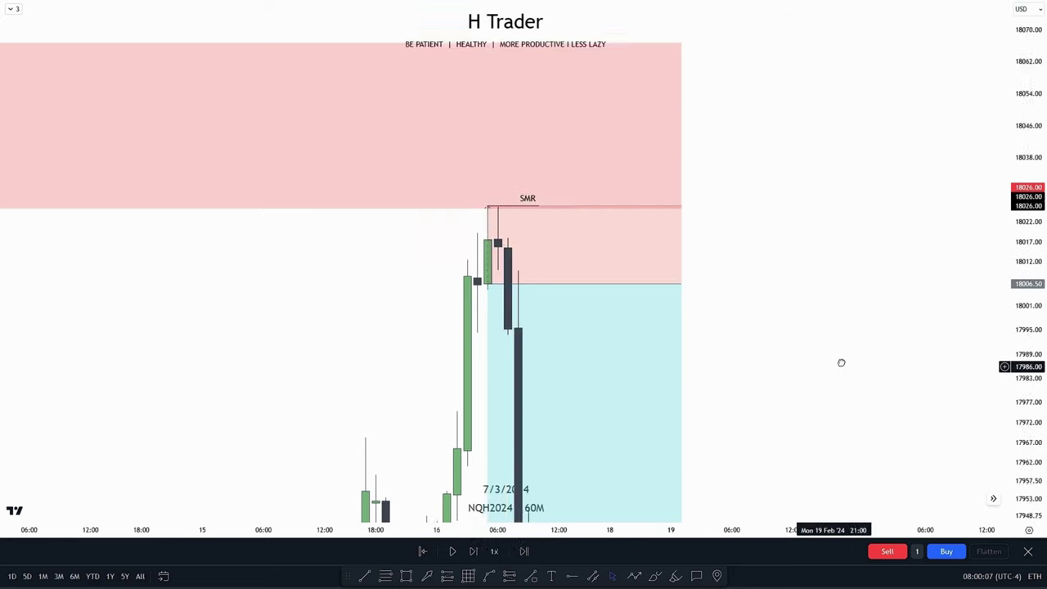
scroll(817, 359, "up", 1)
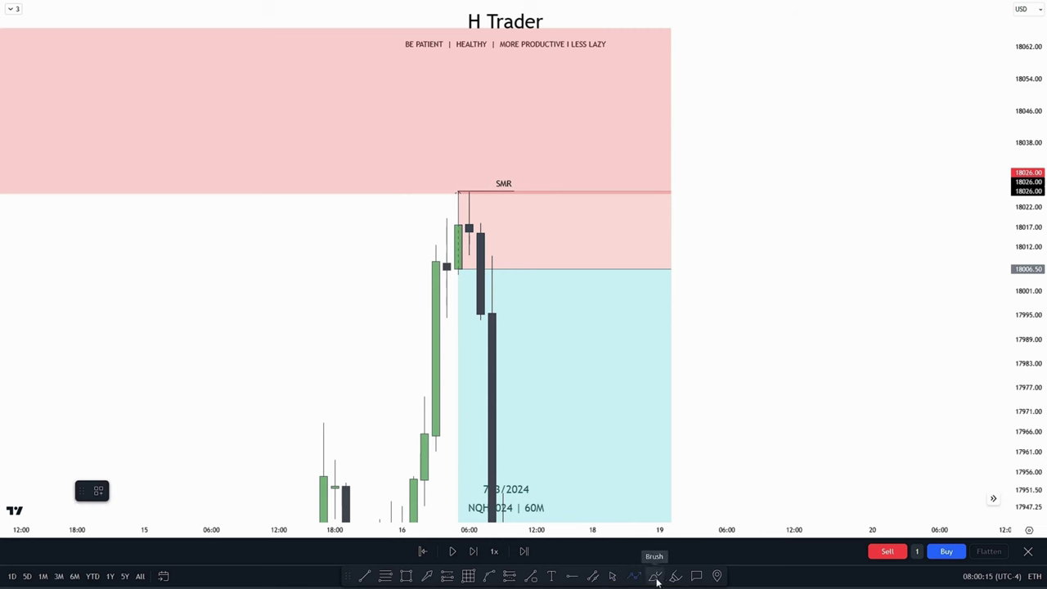
mouse_move(483, 258)
left_mouse_down()
mouse_move(531, 314)
mouse_move(485, 245)
left_mouse_up()
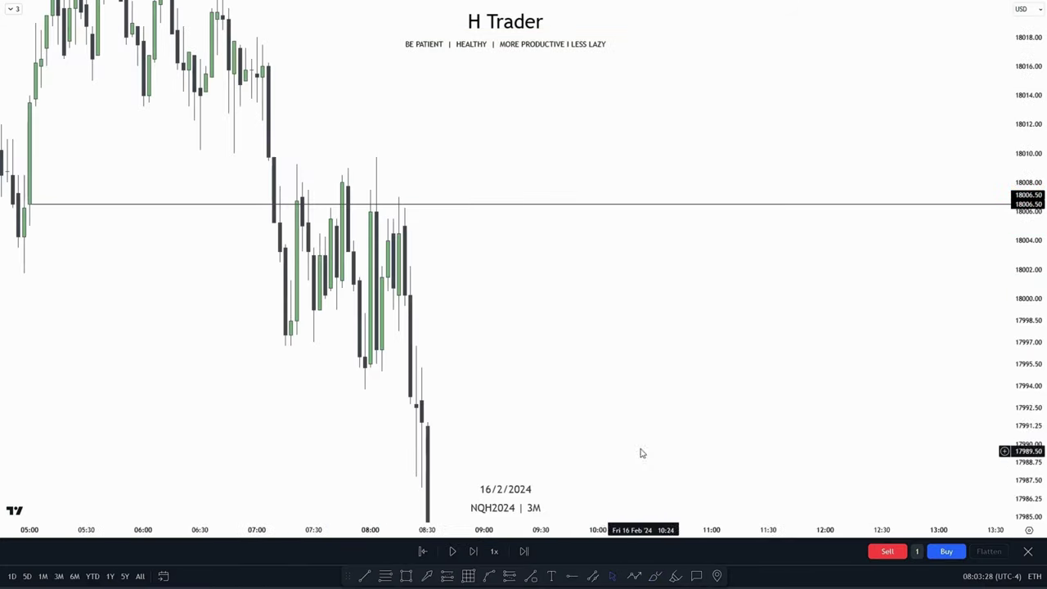
Examine how the 3-minute candles between 07:00 and 08:30 on 16 Feb trade around the 18006.50 line.
scroll(684, 387, "down", 3)
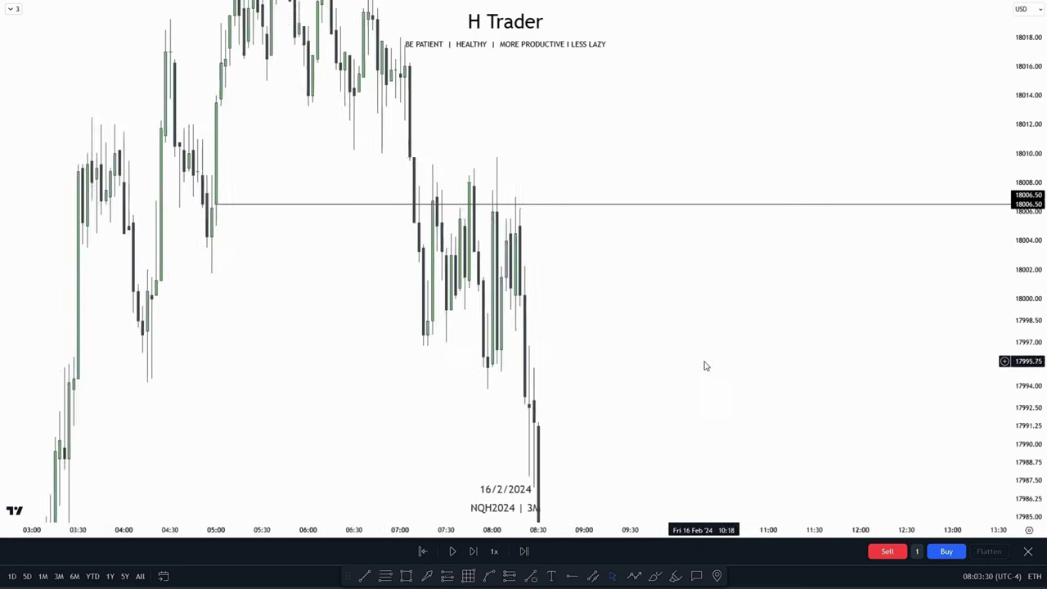
left_click_drag(787, 349, 672, 366)
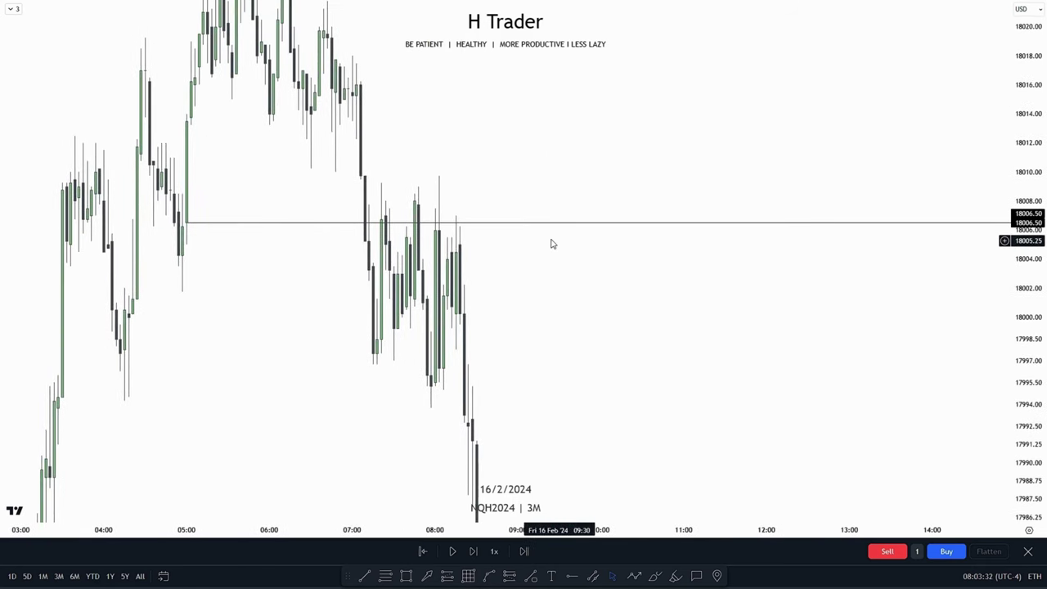
left_click_drag(754, 345, 1010, 355)
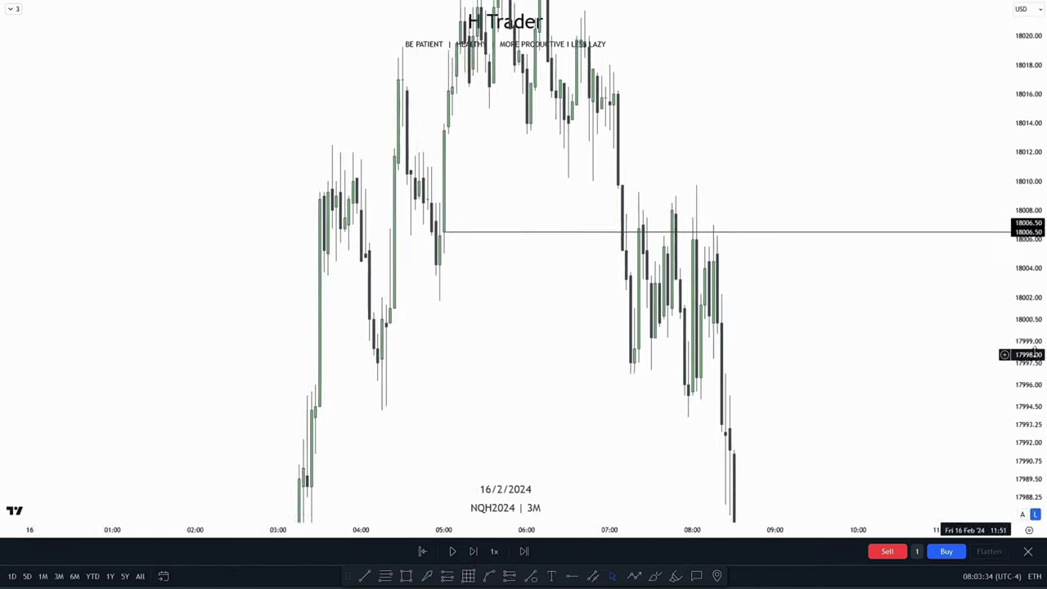
scroll(817, 343, "up", 4)
left_click_drag(806, 342, 965, 348)
scroll(770, 339, "up", 5)
left_click_drag(770, 341, 949, 313)
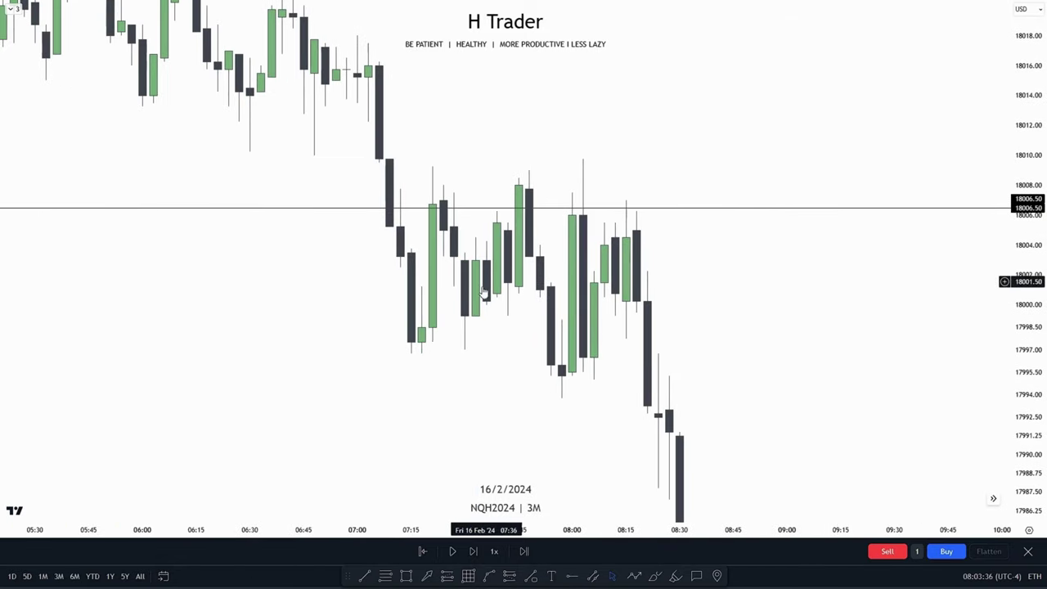
left_click_drag(769, 298, 764, 300)
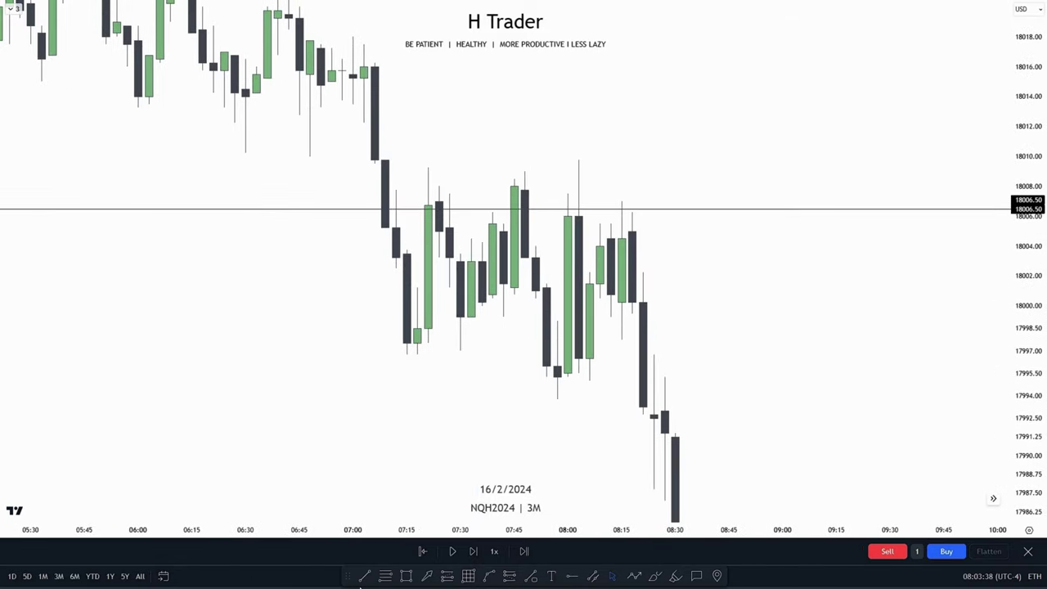
Mark the 17995.50 level on the 3-minute chart with a trend line from 08:00 to 08:24, and delete that line.
left_click(579, 183, "shift")
key("Delete")
left_click_drag(835, 369, 725, 314)
left_click(367, 576)
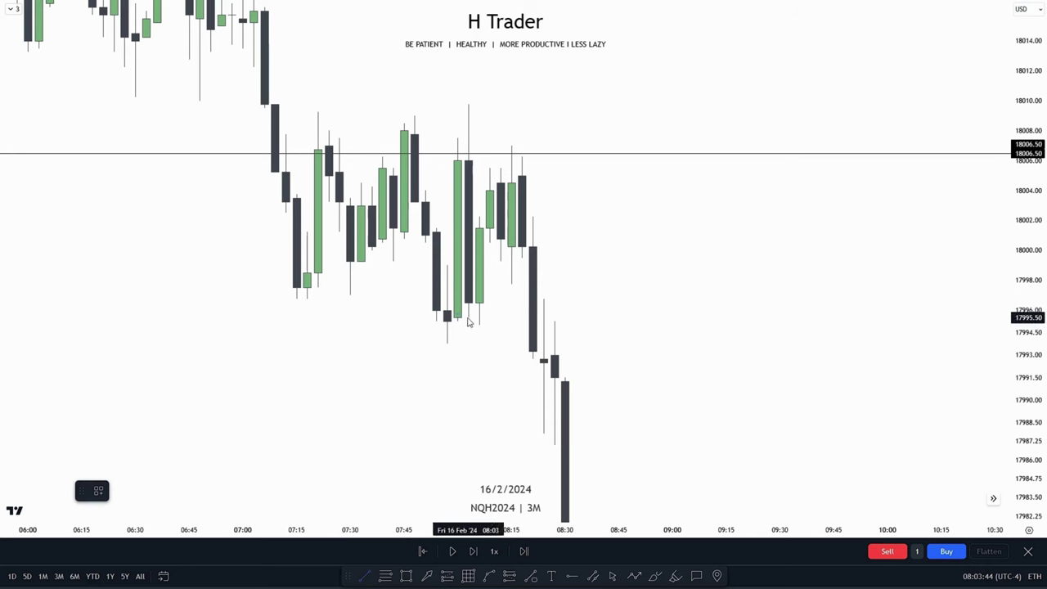
left_click(547, 336)
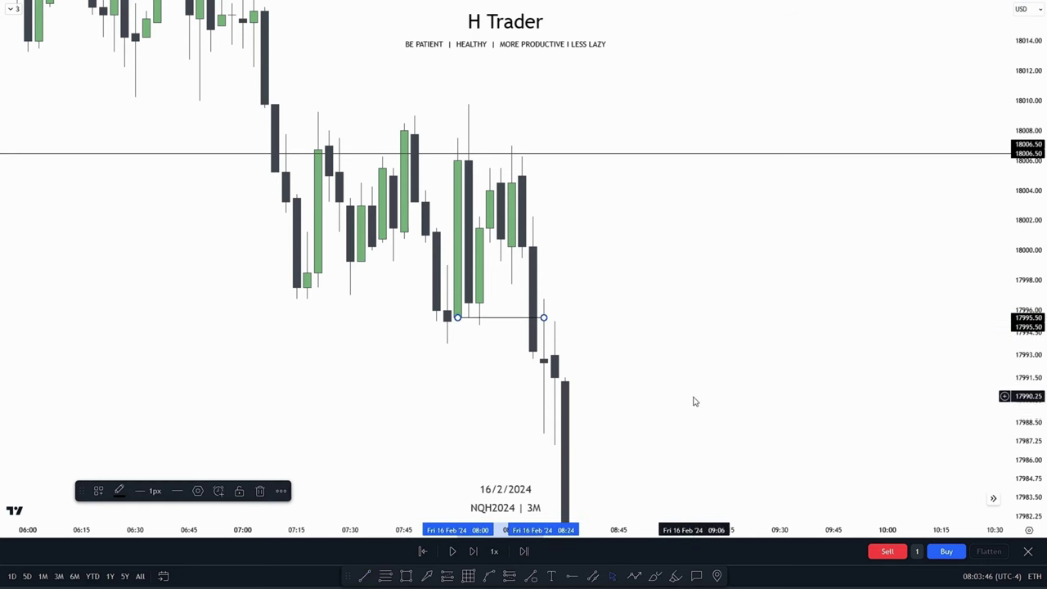
key("Delete")
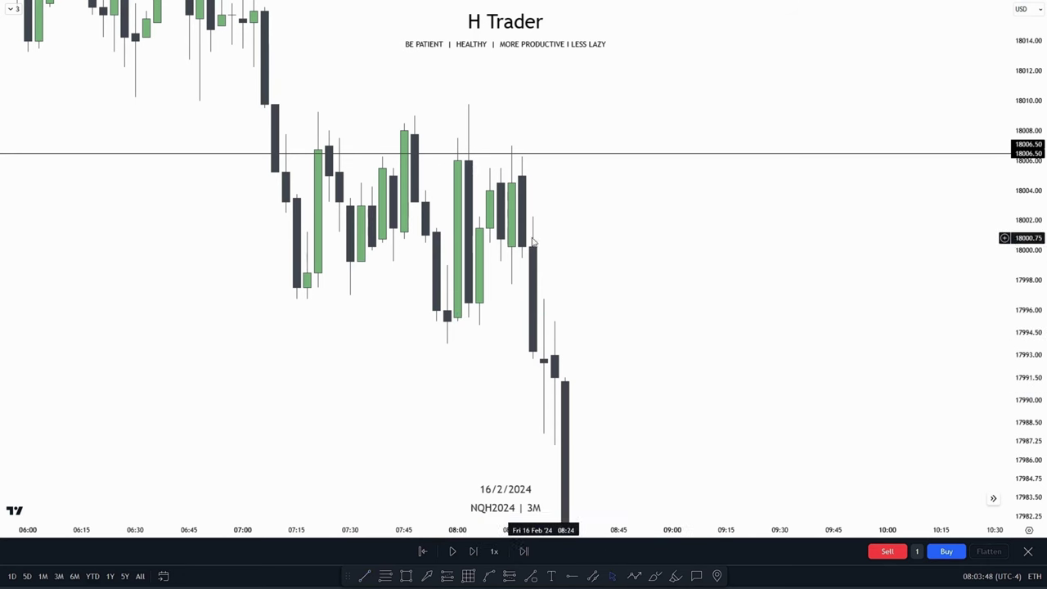
Draw a horizontal trend line at 17932.50 from the 09:06 candle to 09:21 on the 3-minute chart.
left_click_drag(734, 371, 691, 209)
left_click_drag(659, 388, 695, 201)
left_click_drag(1022, 237, 1024, 472)
left_click_drag(876, 409, 813, 291)
left_click_drag(1023, 315, 1023, 265)
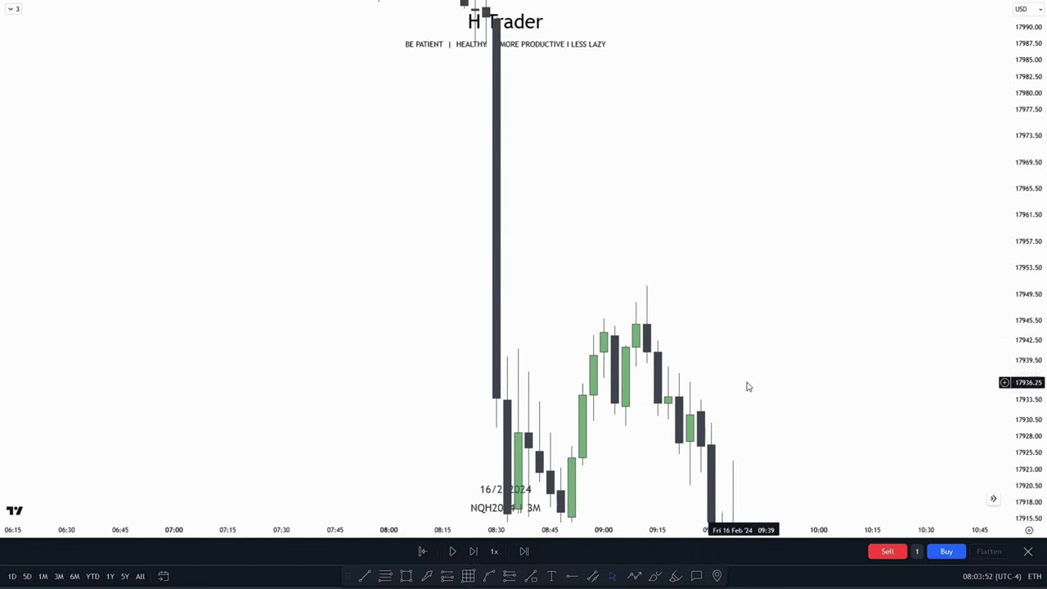
left_click_drag(658, 388, 656, 297)
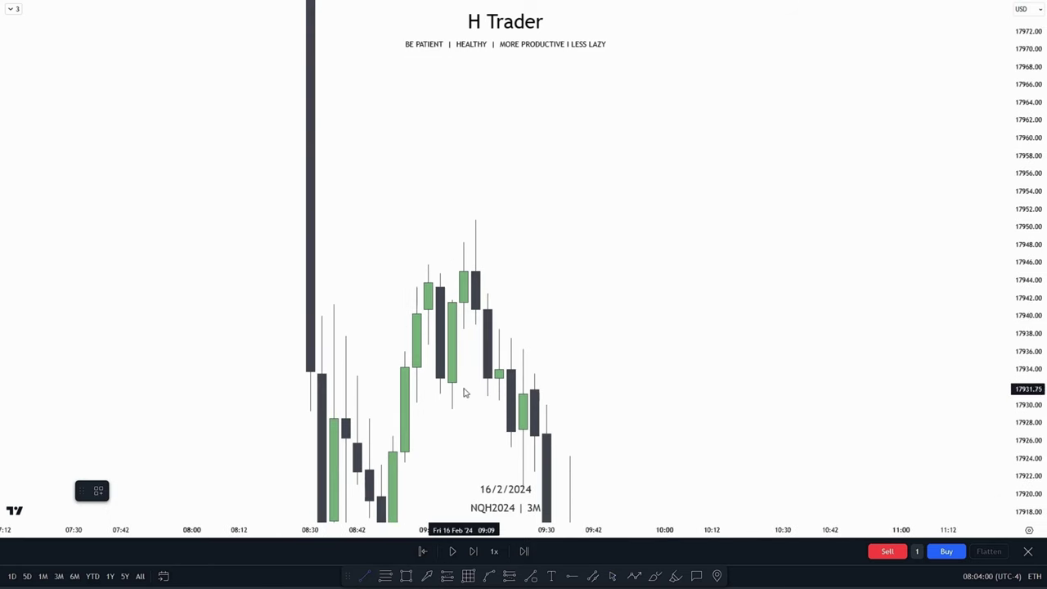
left_click(511, 391)
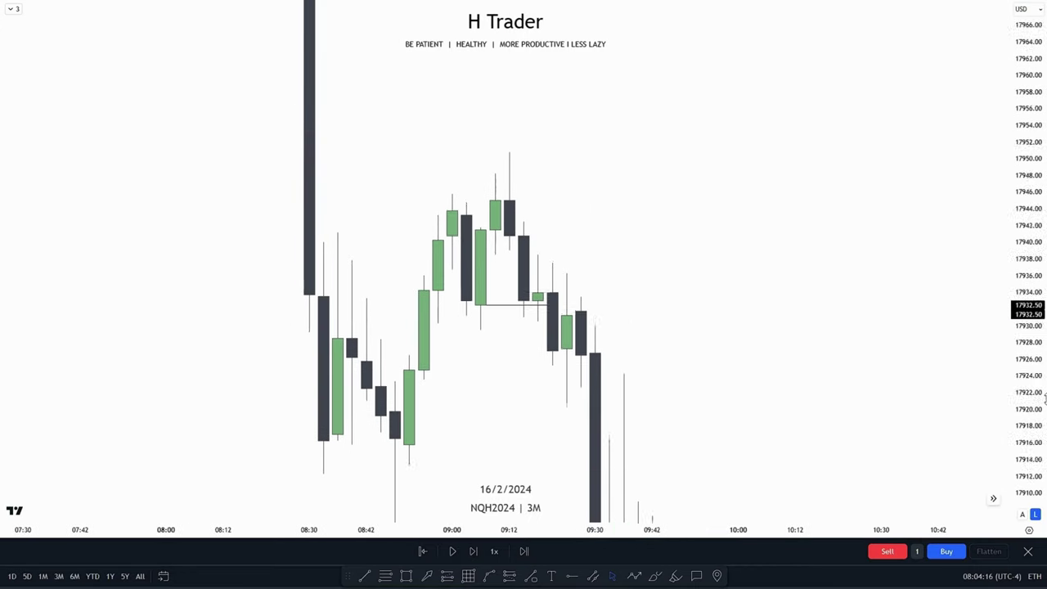
Place a short position entering at 17932.50 on the 09:06 candle, with its stop at 17950.75.
left_click(484, 325)
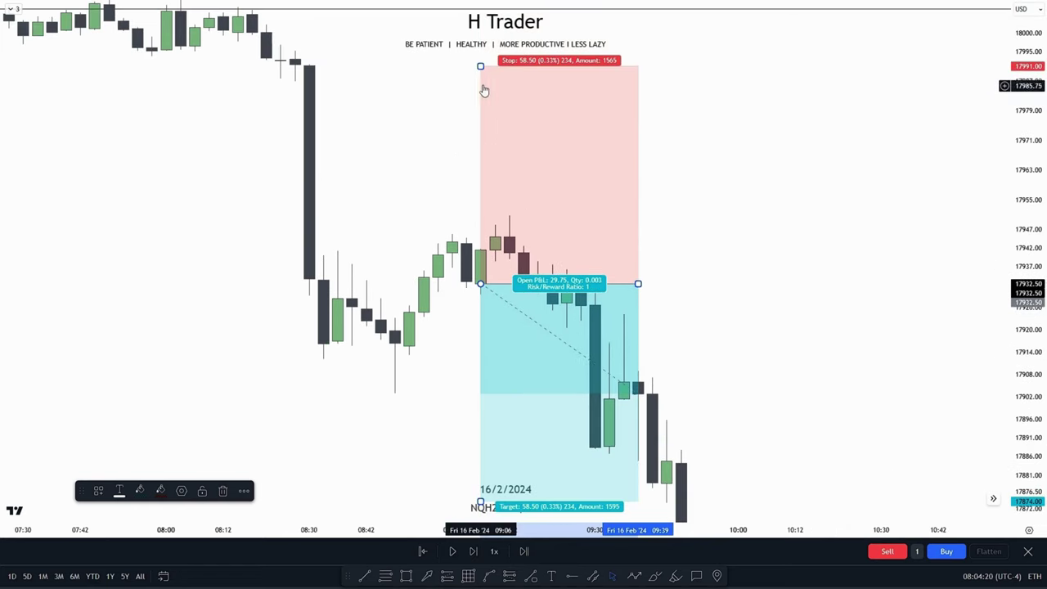
left_click_drag(485, 98, 491, 251)
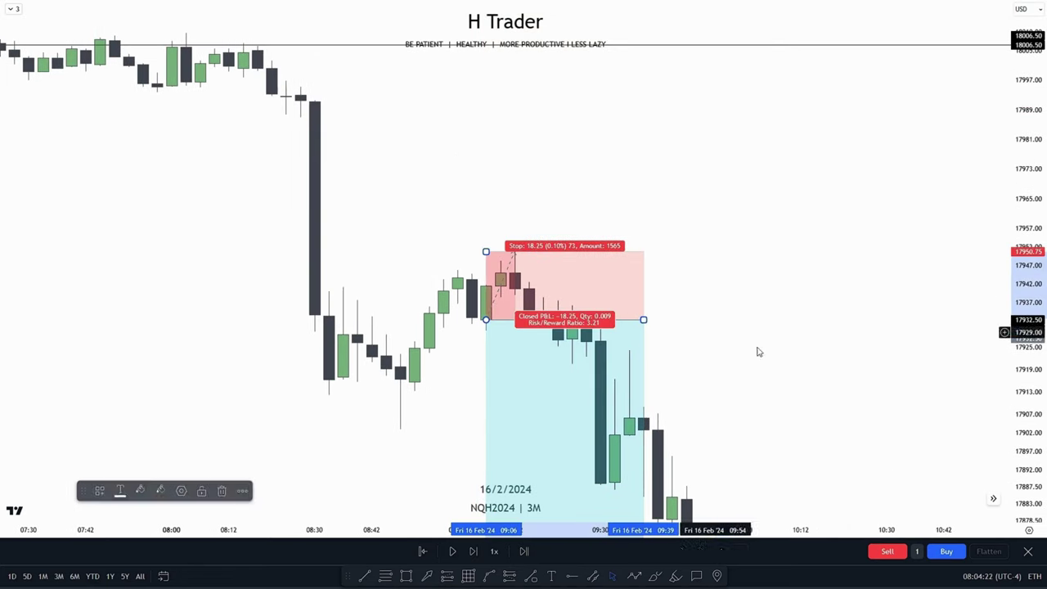
left_click_drag(1016, 401, 1016, 221)
left_click_drag(848, 303, 855, 51)
left_click_drag(1020, 163, 1020, 314)
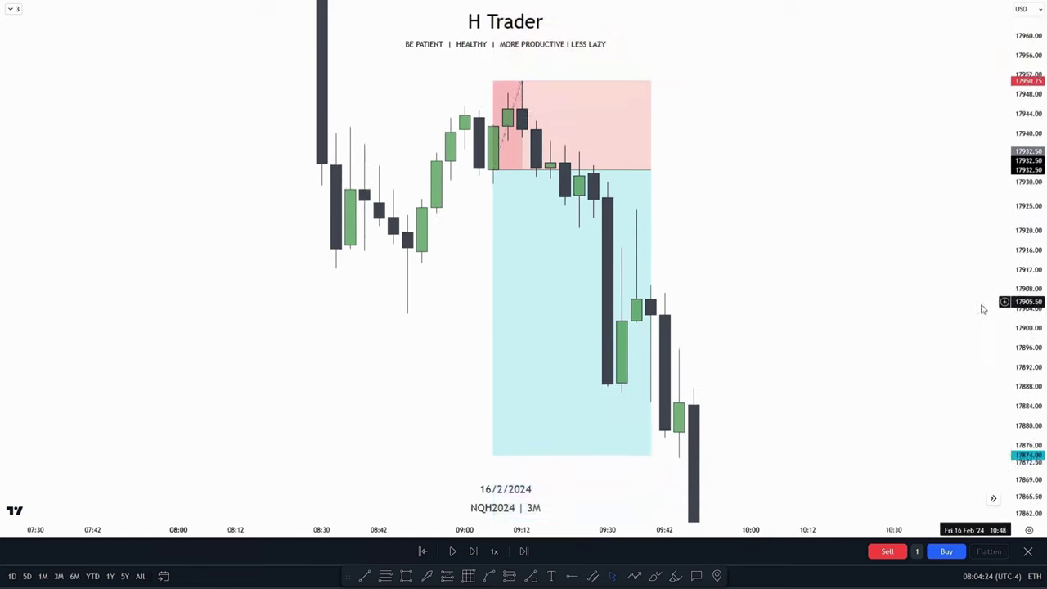
Set the 3-minute short position's target to 17903.00, at the low made before the entry.
left_click(495, 452)
left_click_drag(494, 448, 406, 322)
left_click_drag(1042, 365, 1032, 191)
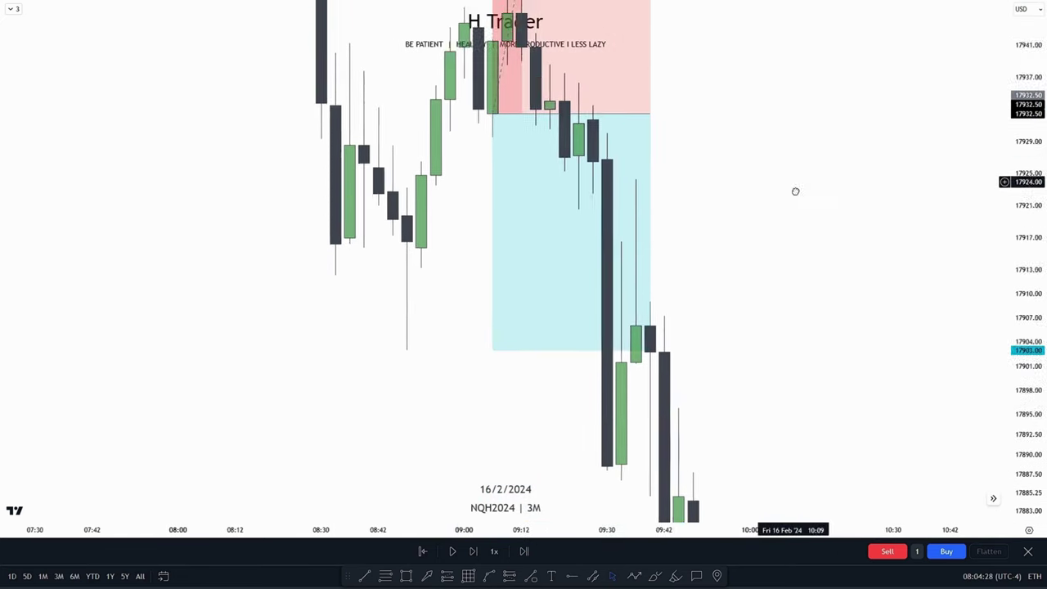
Draw a Fibonacci deviation projection from the 09:12 high at 17950.75 to the 09:06 low at 17929.50.
left_click_drag(794, 191, 798, 296)
left_click_drag(1042, 320, 1035, 274)
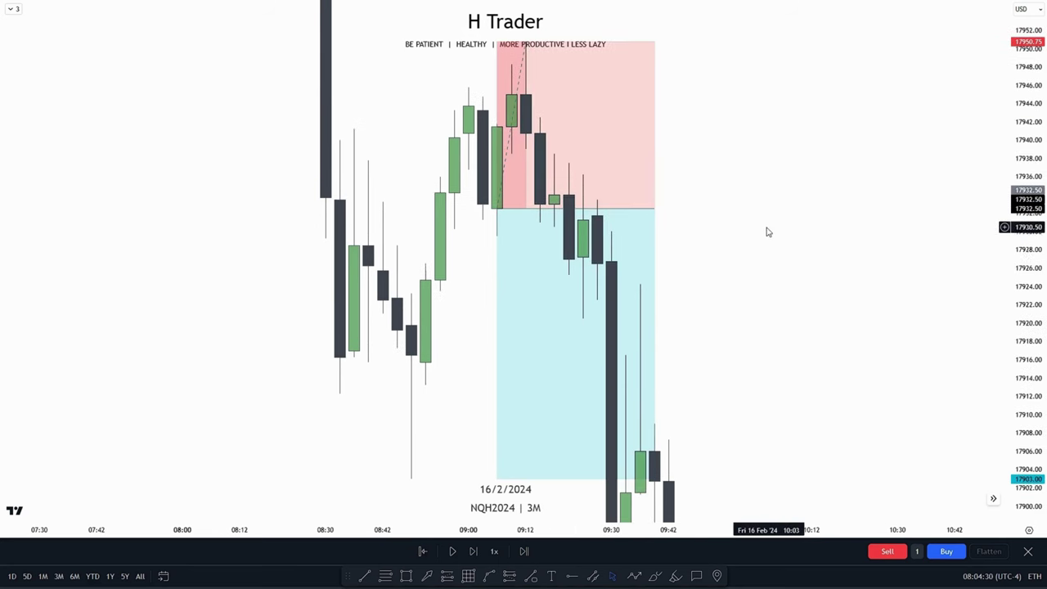
left_click_drag(769, 252, 760, 324)
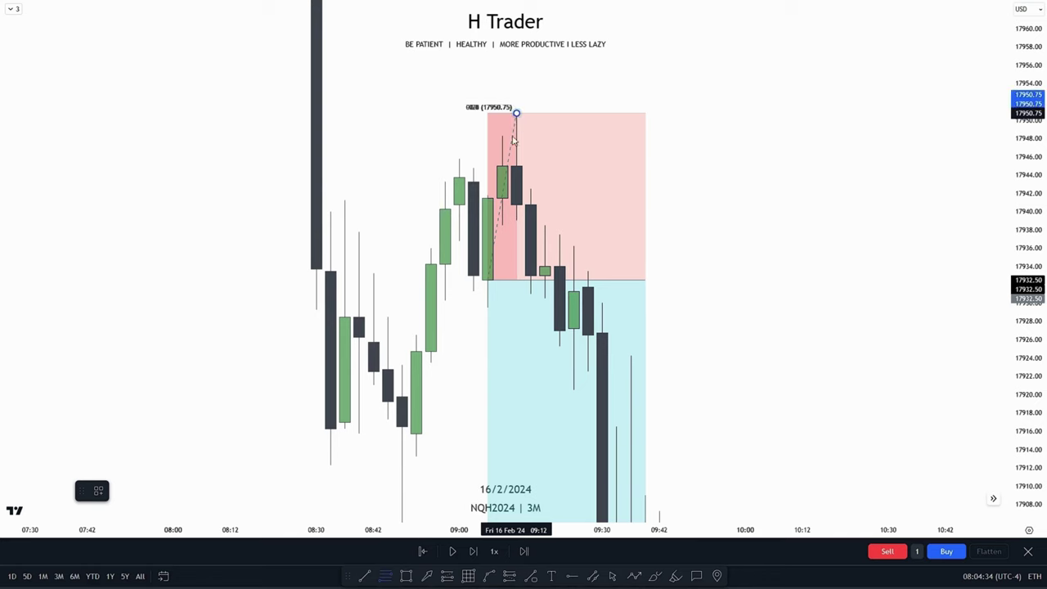
left_click(488, 307)
left_click_drag(951, 435, 947, 236)
left_click_drag(1033, 237, 1032, 375)
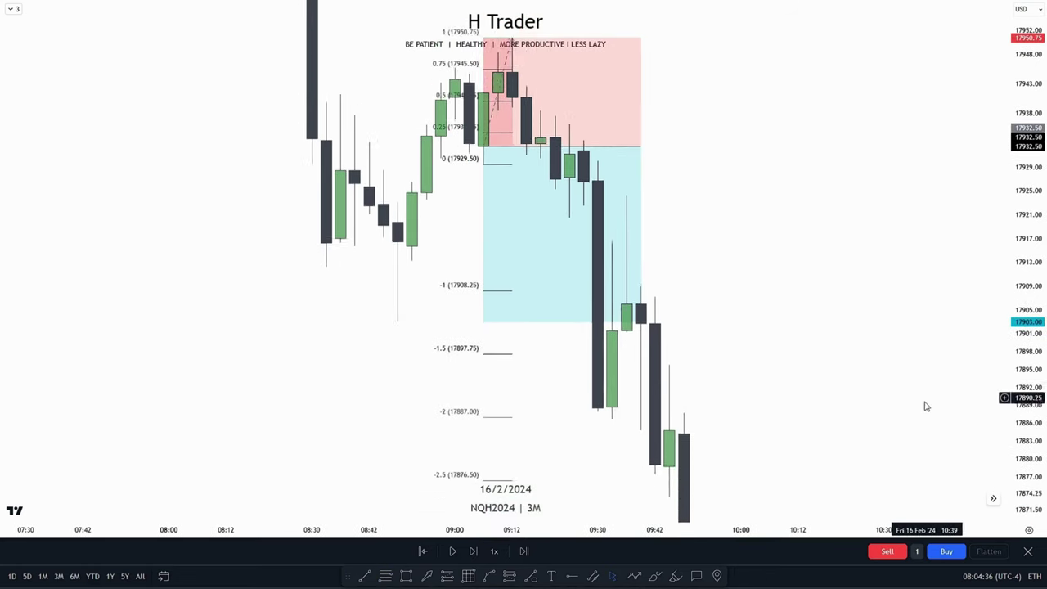
Set the 3-minute short position's target to 17887.00, on the -2 deviation level.
scroll(924, 405, "down", 2)
left_click_drag(889, 395, 805, 281)
left_click_drag(499, 211, 506, 306)
left_click_drag(799, 195, 792, 294)
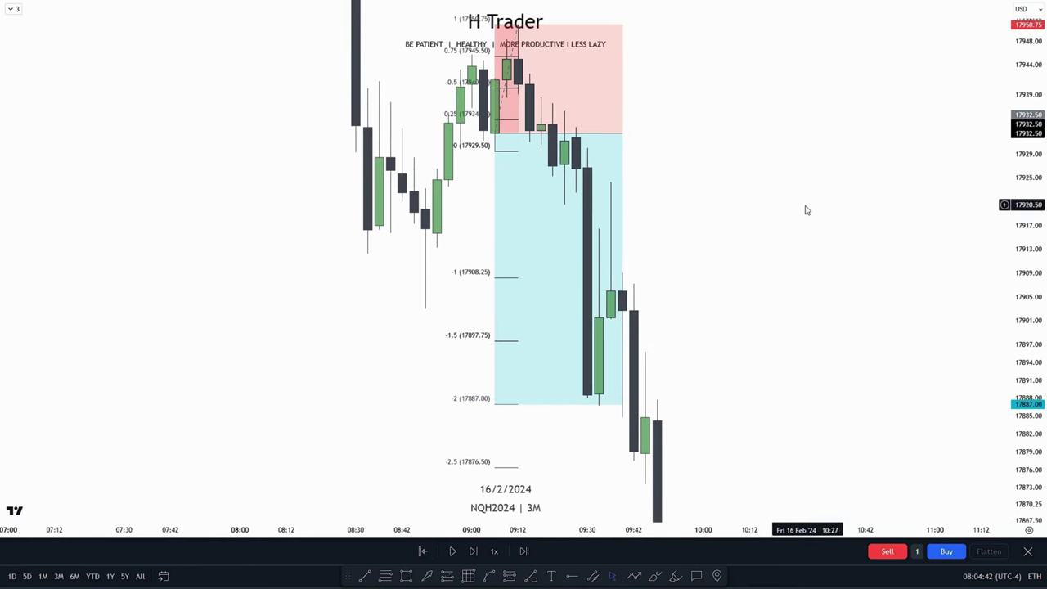
left_click_drag(806, 210, 797, 232)
Draw a rectangle over the price gap from 17922.50 to 17916.50, starting at 09:27 and extending to about 10:51.
left_click_drag(724, 308, 602, 259)
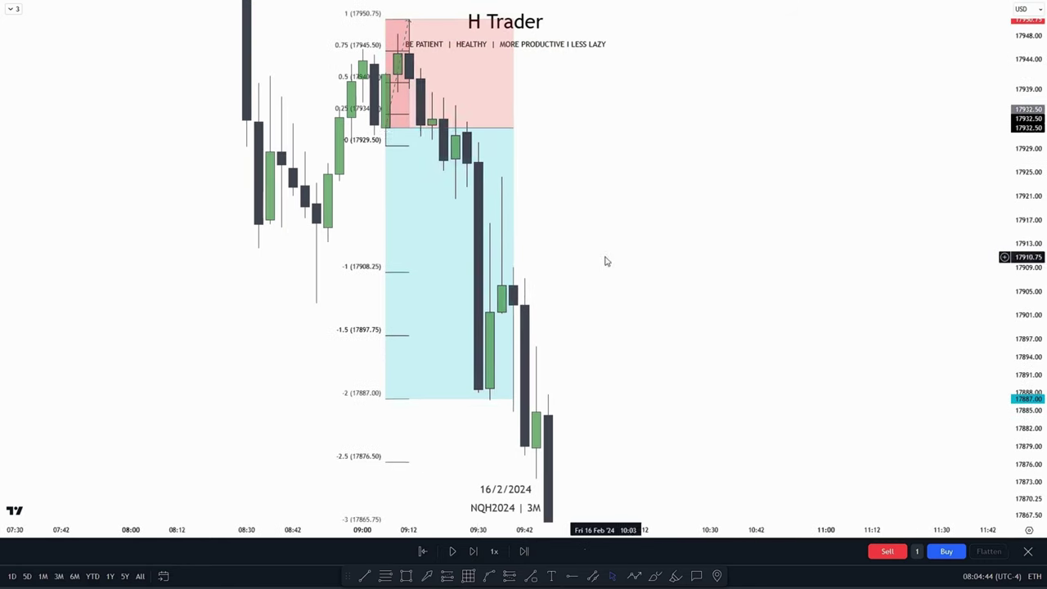
left_click(466, 187)
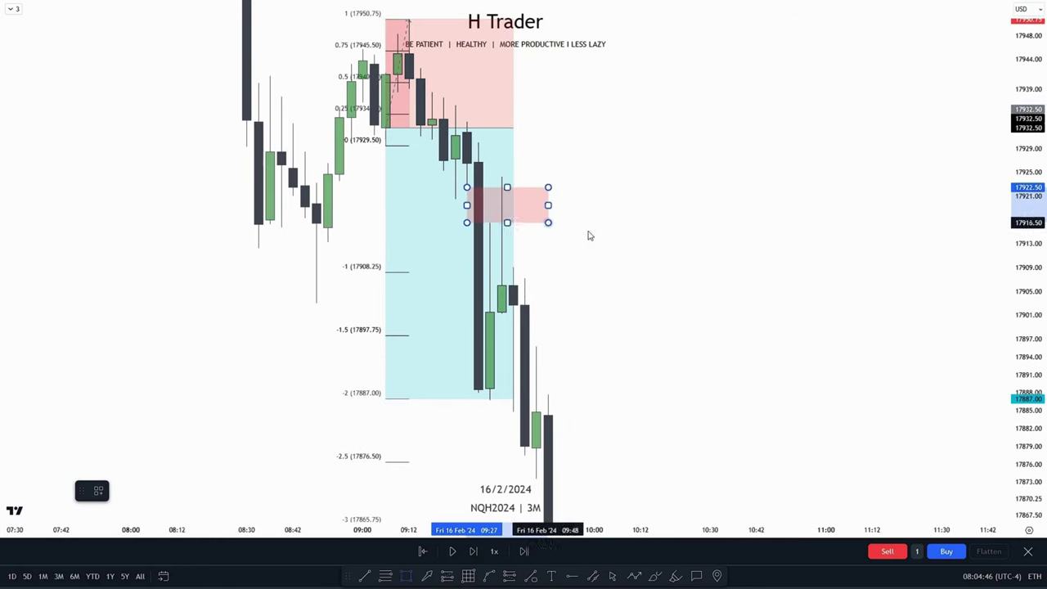
left_click(791, 225)
Draw a horizontal trend line at 17888.75 from the 09:33 candle to about 10:18.
left_click_drag(781, 276, 764, 242)
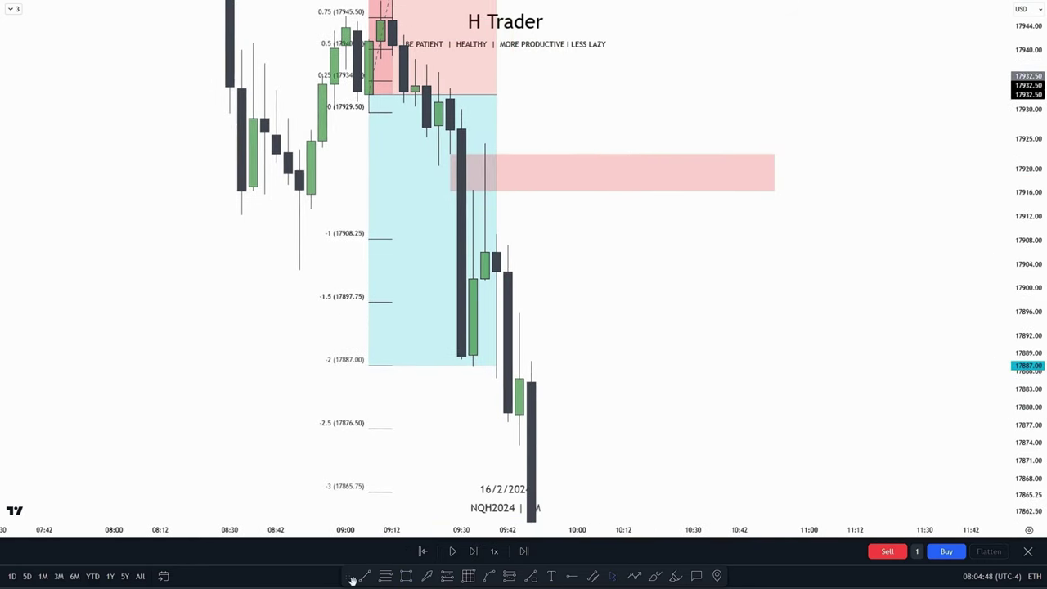
left_click(649, 381)
left_click_drag(627, 397, 714, 319)
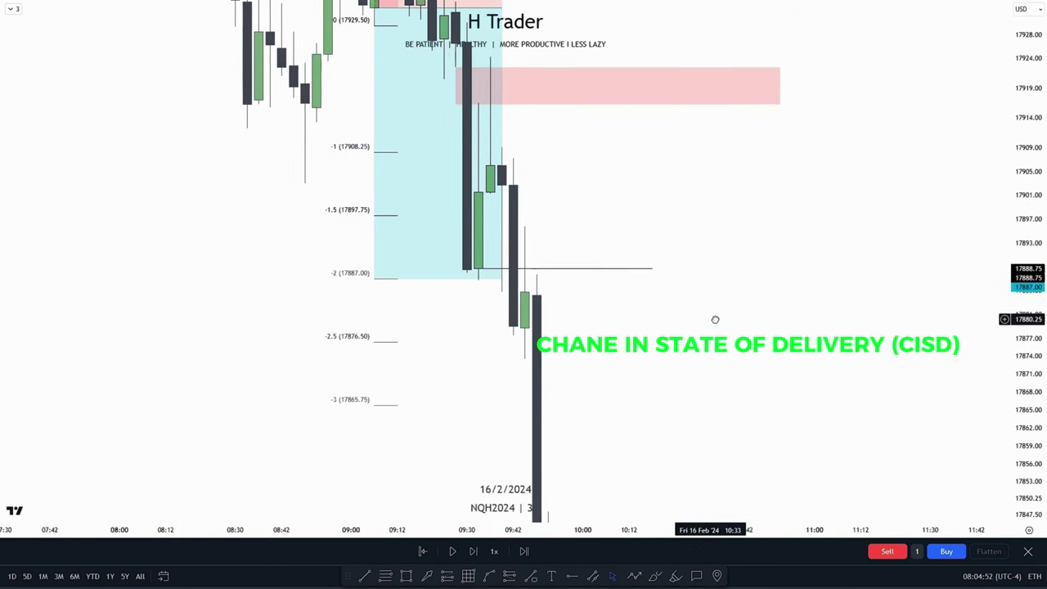
Examine the 3-minute decline below the 17888.75 line and the earlier candles between the SMR high and the 18006.50 line.
left_click(489, 288)
left_click_drag(1038, 154, 1038, 388)
scroll(864, 409, "down", 3)
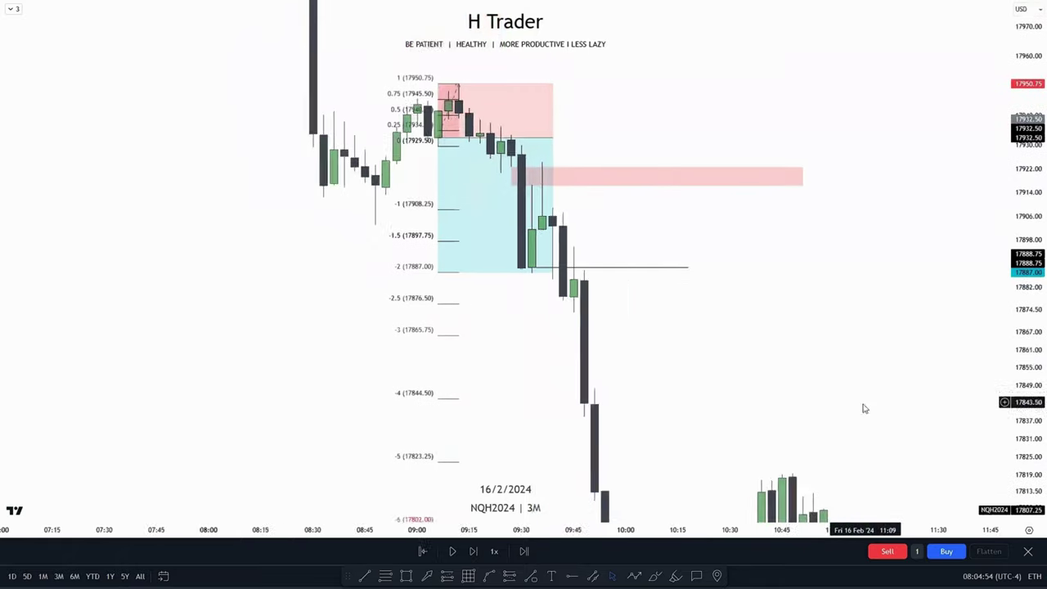
left_click_drag(832, 322, 747, 196)
scroll(756, 265, "down", 2)
left_click_drag(771, 355, 730, 193)
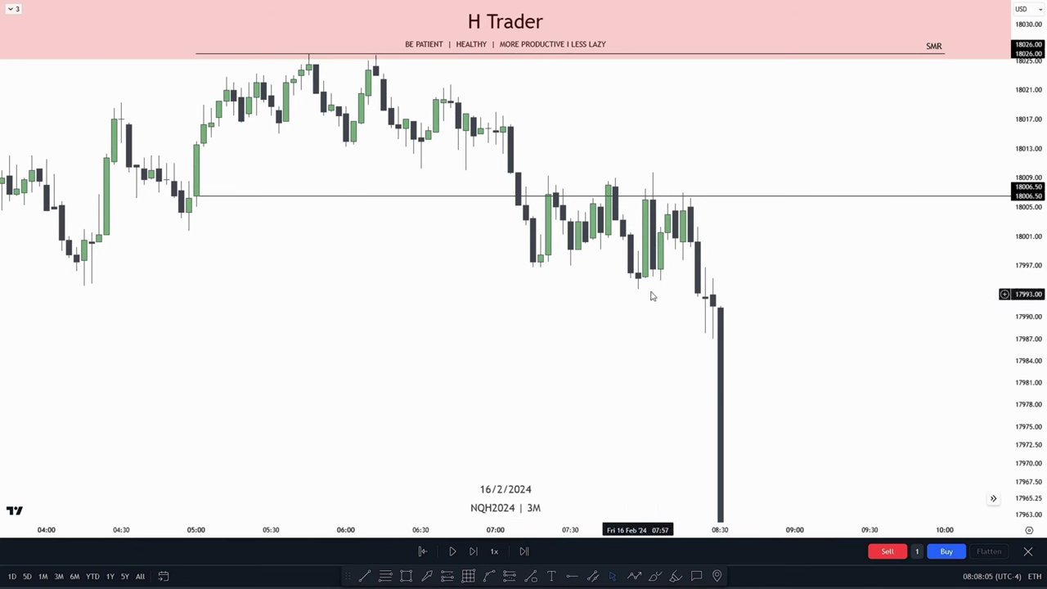
left_click_drag(710, 148, 681, 211)
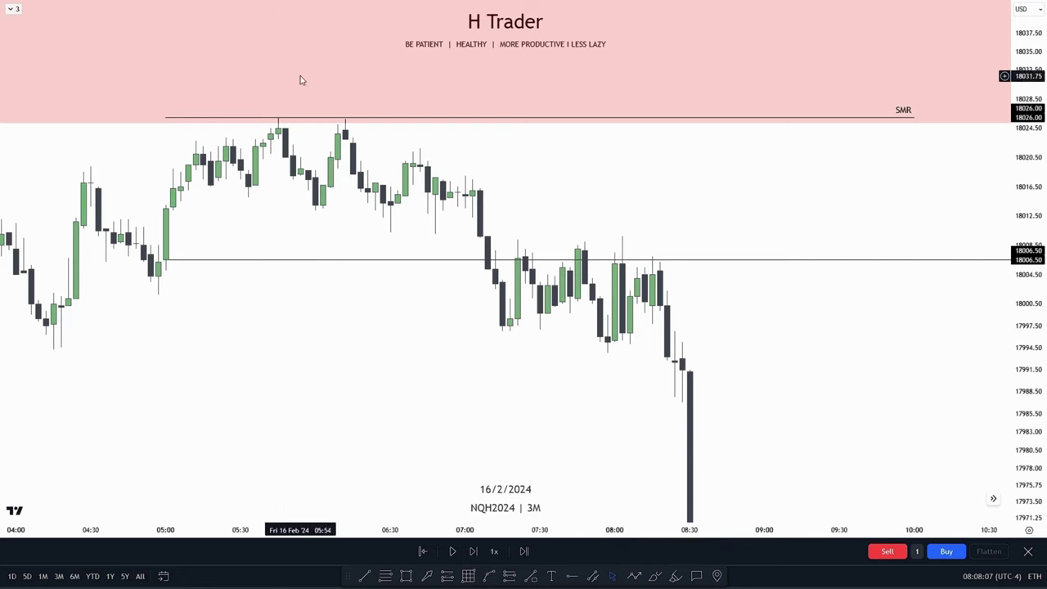
Examine the 3-minute short position following the 08:30 drop, from its stop and entry levels down to the -2 deviation target.
left_click_drag(785, 382, 716, 139)
left_click_drag(736, 266, 748, 114)
scroll(854, 253, "up", 5)
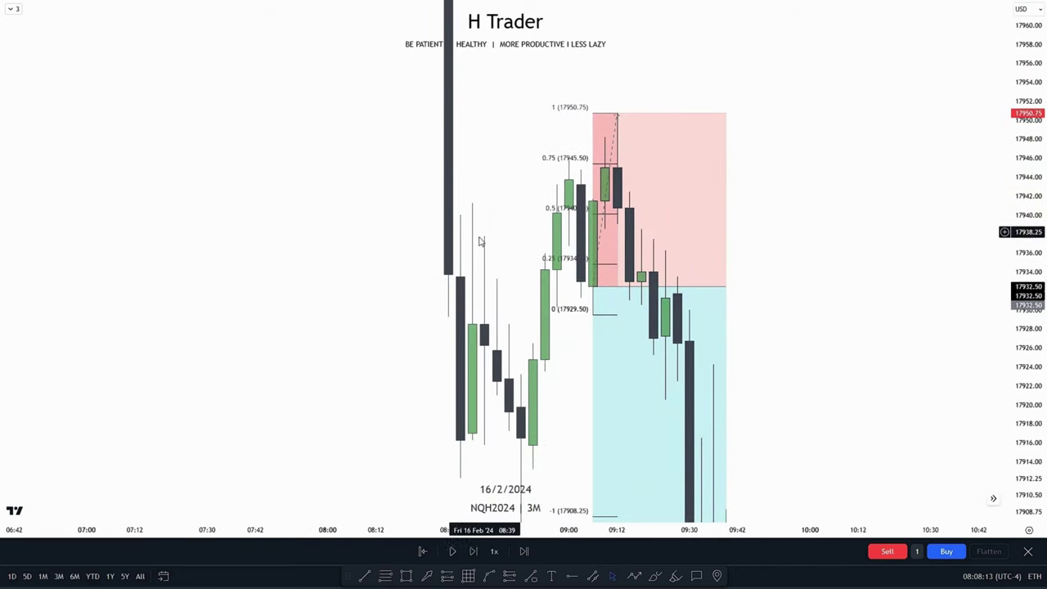
left_click(654, 268)
left_click_drag(807, 202, 806, 345)
left_click_drag(580, 203, 632, 198)
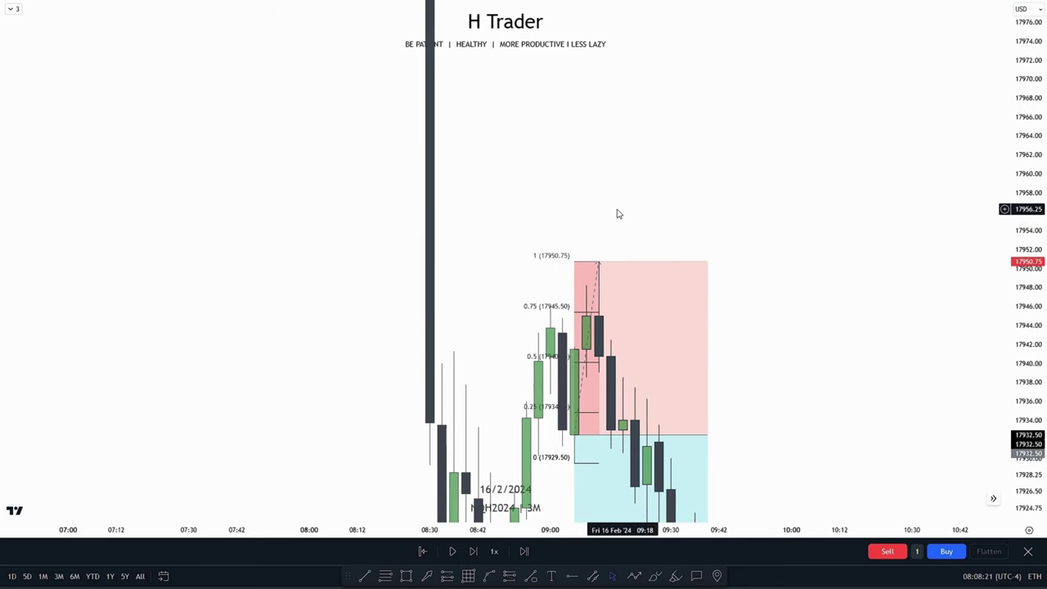
scroll(852, 174, "down", 3)
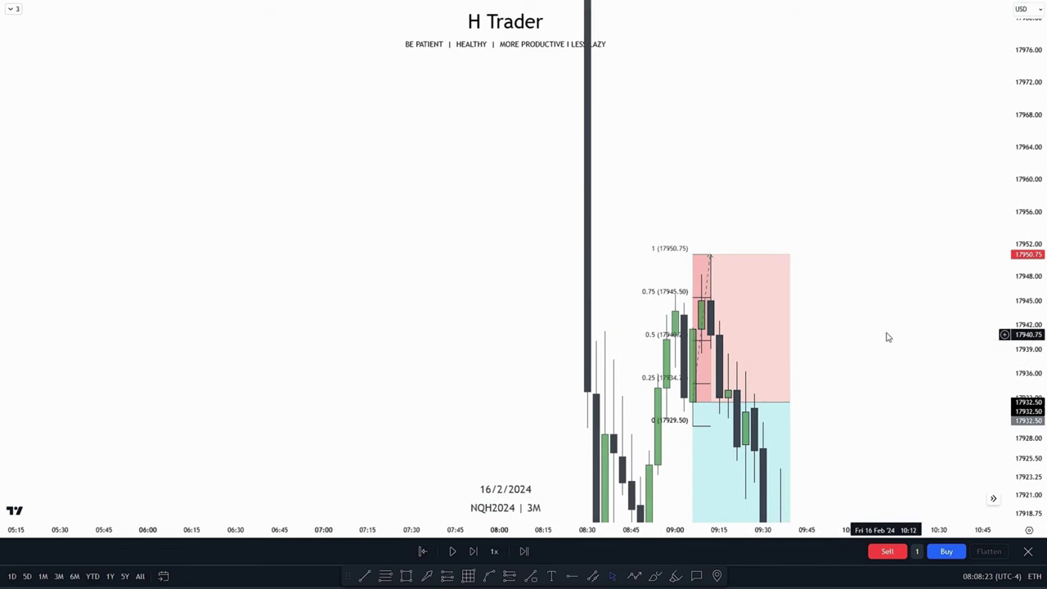
left_click_drag(880, 292, 852, 216)
left_click_drag(906, 241, 816, 144)
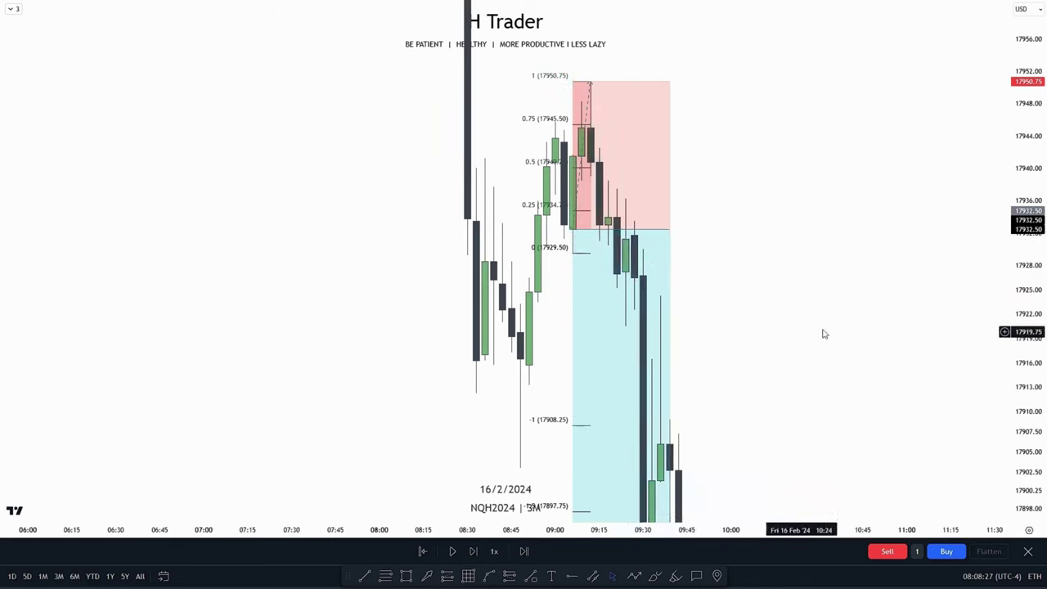
left_click_drag(827, 331, 801, 239)
left_click_drag(1024, 219, 1019, 353)
left_click_drag(775, 255, 780, 289)
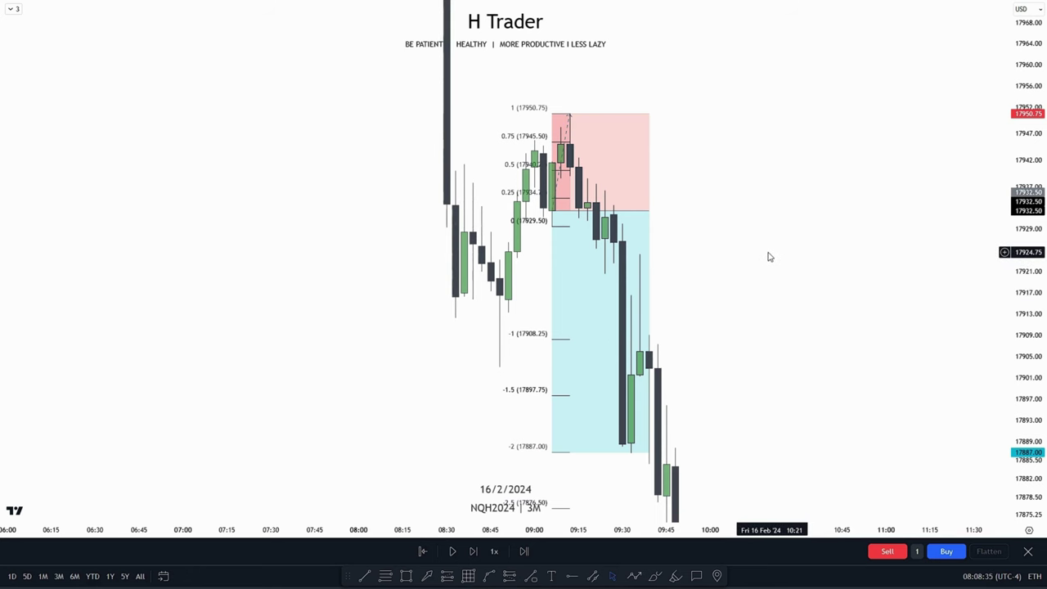
left_click_drag(768, 257, 766, 269)
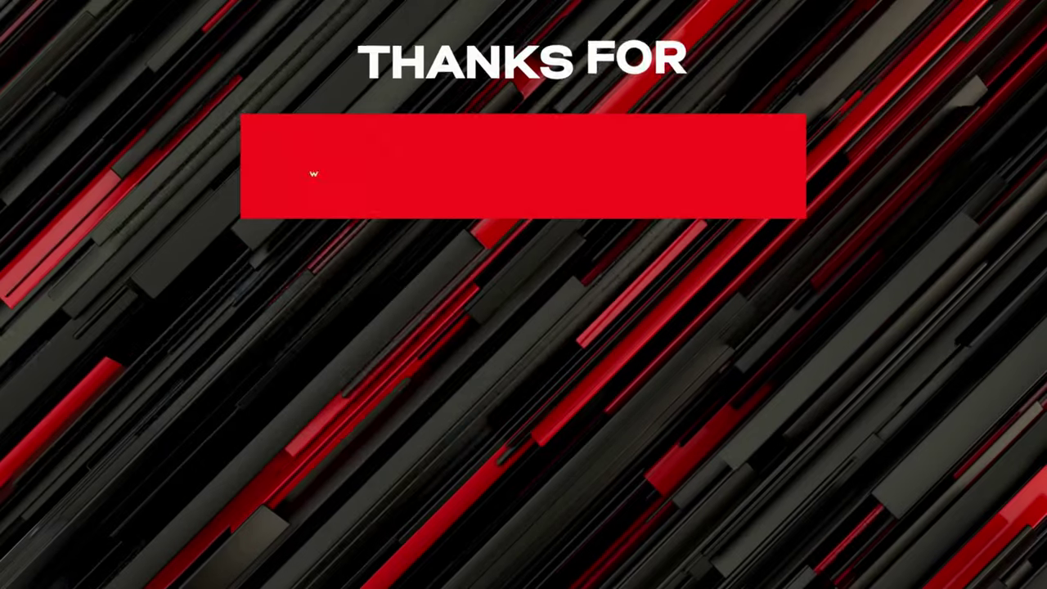